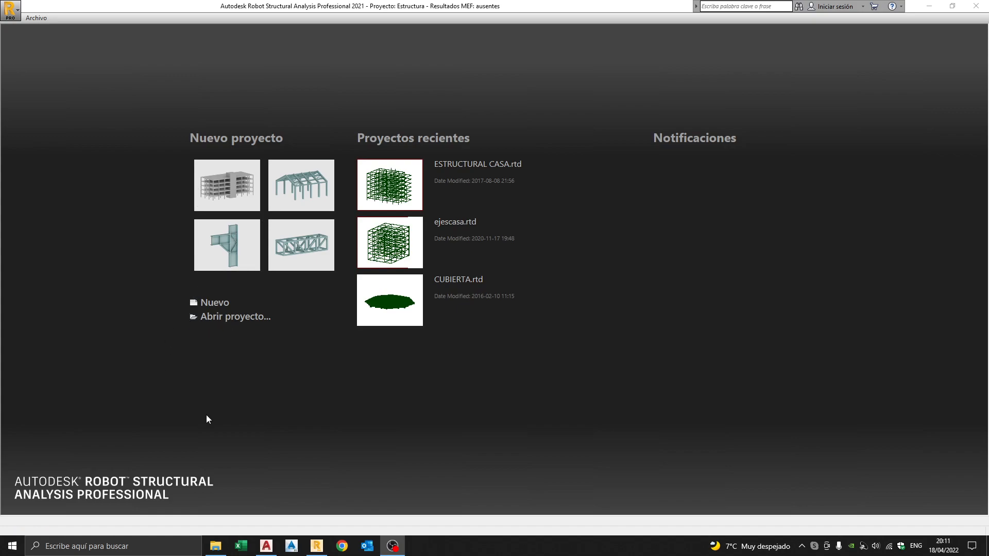
# Bring the AutoCAD house plans PLANOSCASA2.dwg to the front from the taskbar.
pyautogui.click(273, 551)
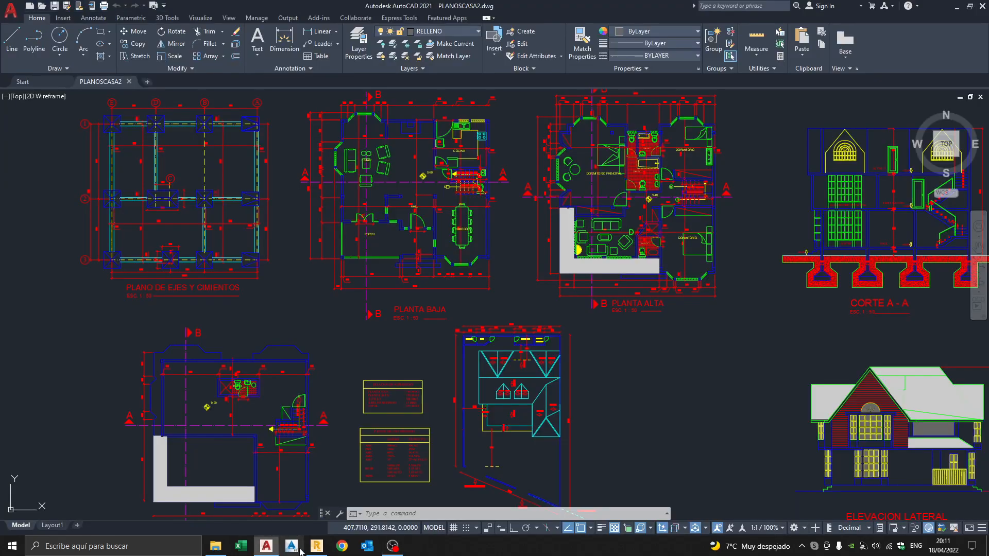
# Go back from AutoCAD to the Robot Structural Analysis start page.
pyautogui.click(316, 546)
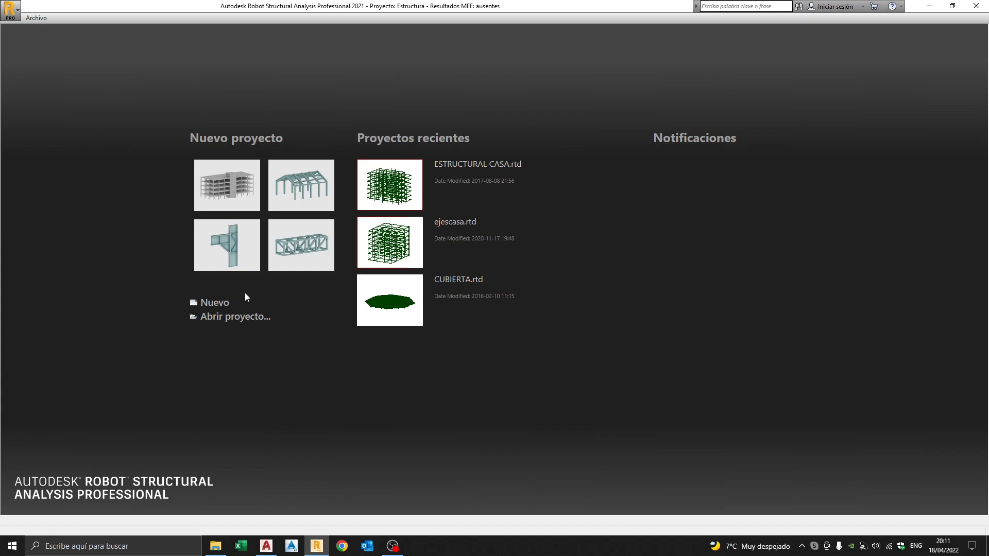
# Start a new project to display the building, frame, truss, slab and shell templates.
pyautogui.click(217, 307)
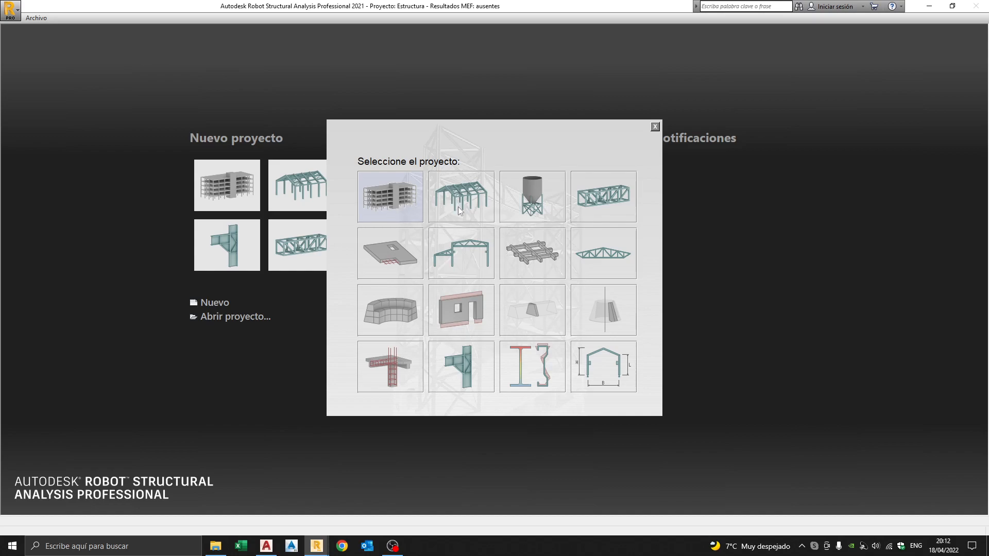
# Create a new Edificio building project and dismiss the ¿Sabe que... tip balloon.
pyautogui.click(404, 200)
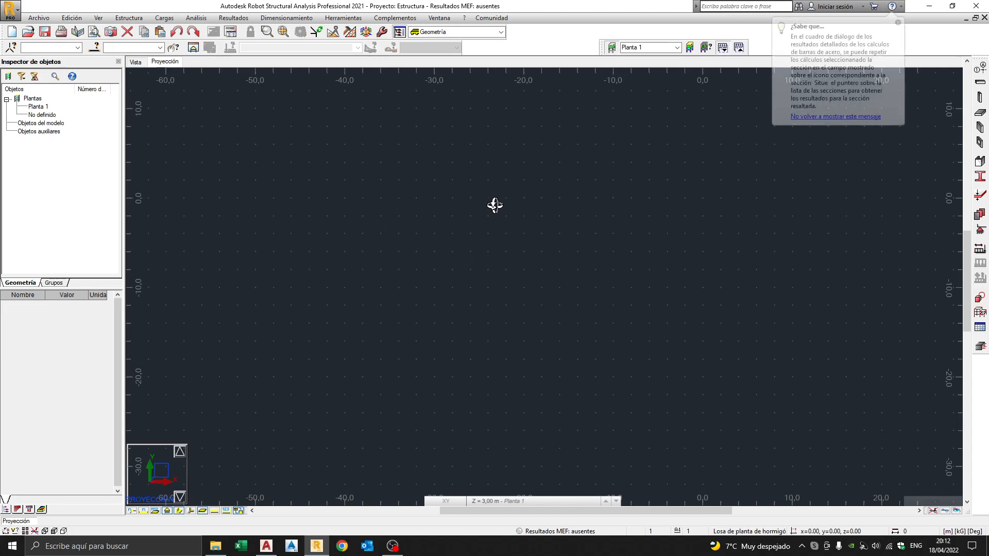
pyautogui.click(898, 24)
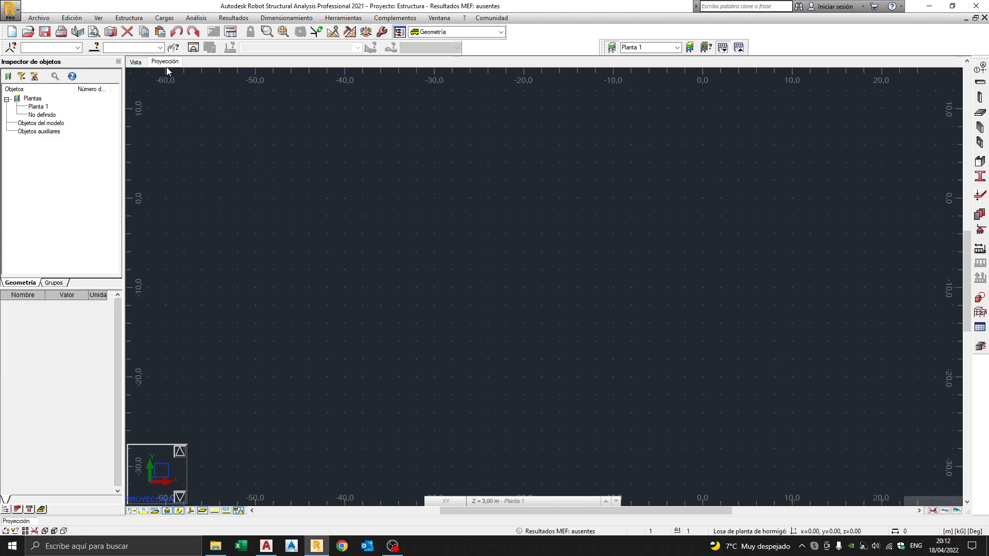
# Show the XY plan projection at the Base level, Z = 0,00 m.
pyautogui.click(136, 62)
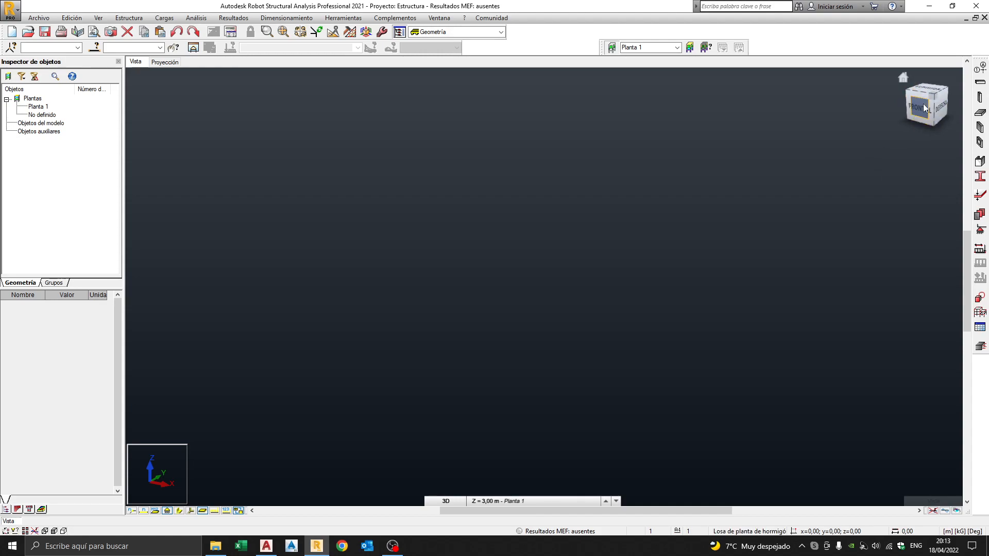
pyautogui.click(164, 63)
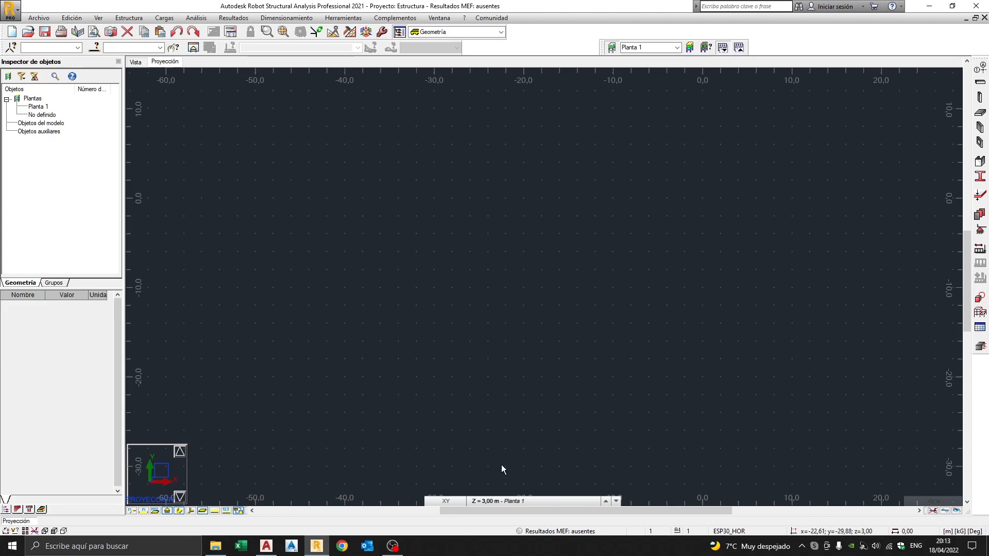
pyautogui.click(493, 501)
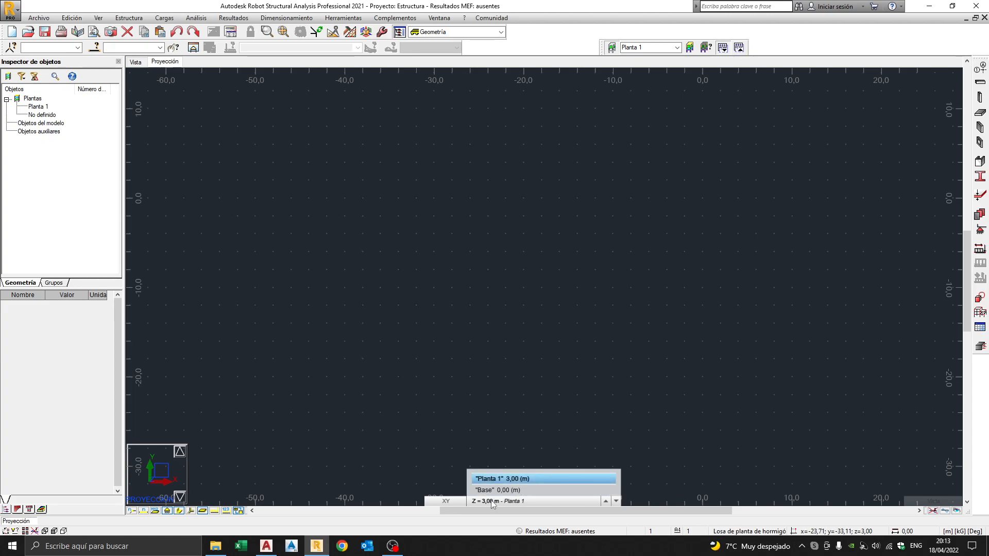
pyautogui.click(496, 490)
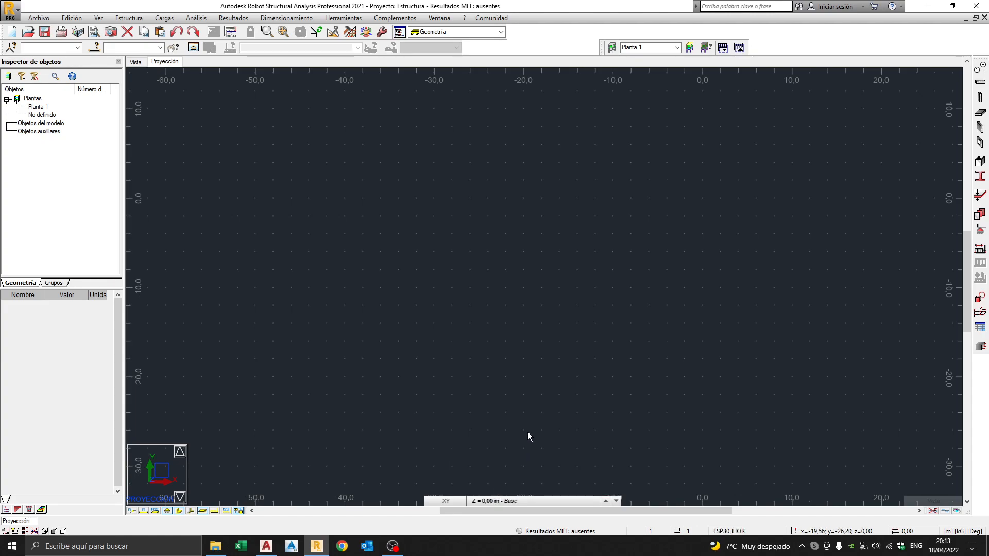
# Display storey Planta 1's properties (level 3,00 m, height 3,00 m) in the object inspector.
pyautogui.click(509, 504)
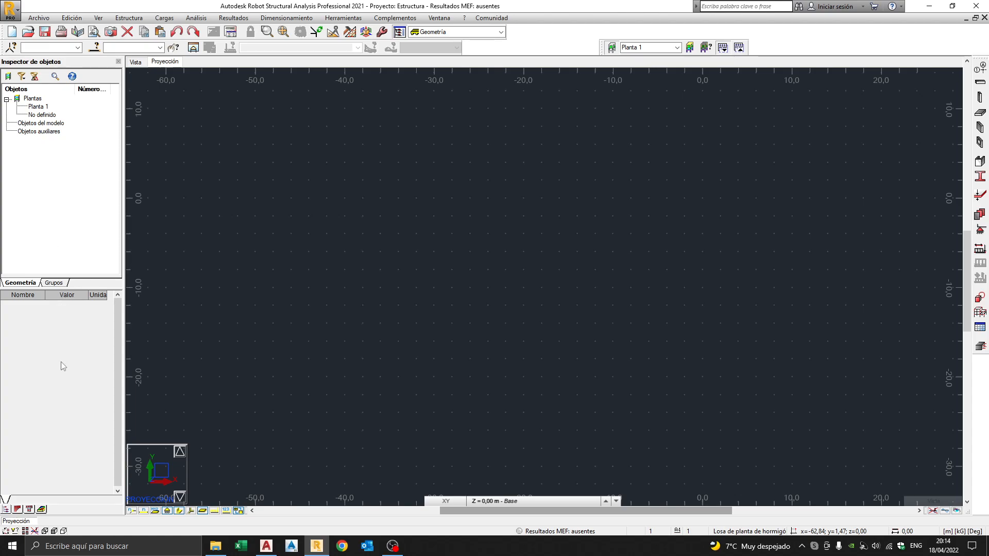
pyautogui.click(37, 107)
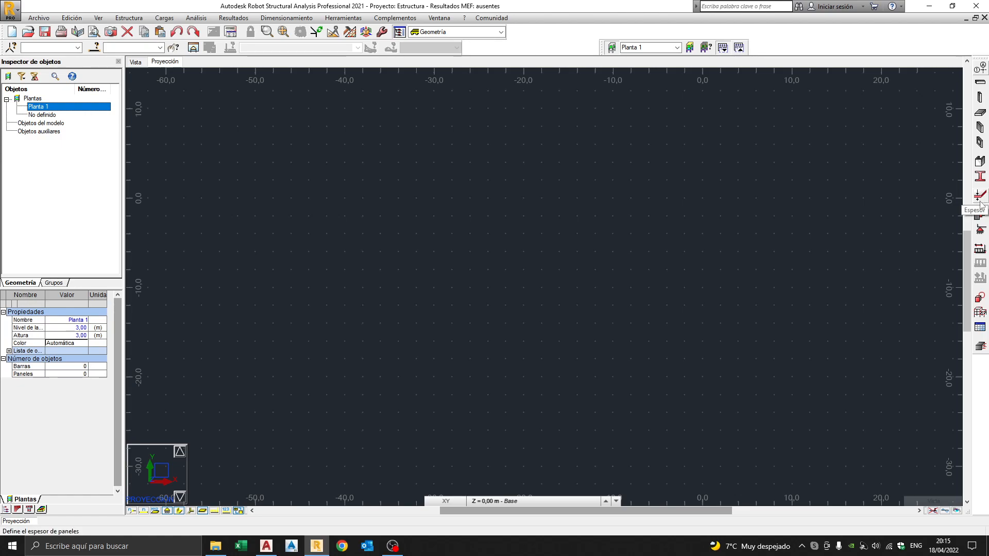
# Dock the Objetos shape toolbar (arcs, circles, rectangles, boxes, cylinders, cones) in the top toolbar row.
pyautogui.click(979, 251)
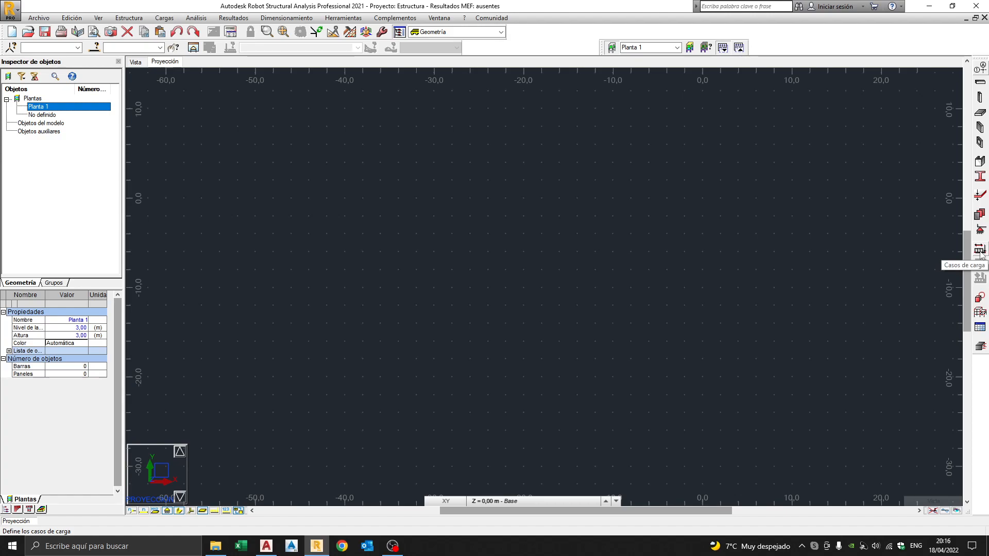
pyautogui.click(979, 299)
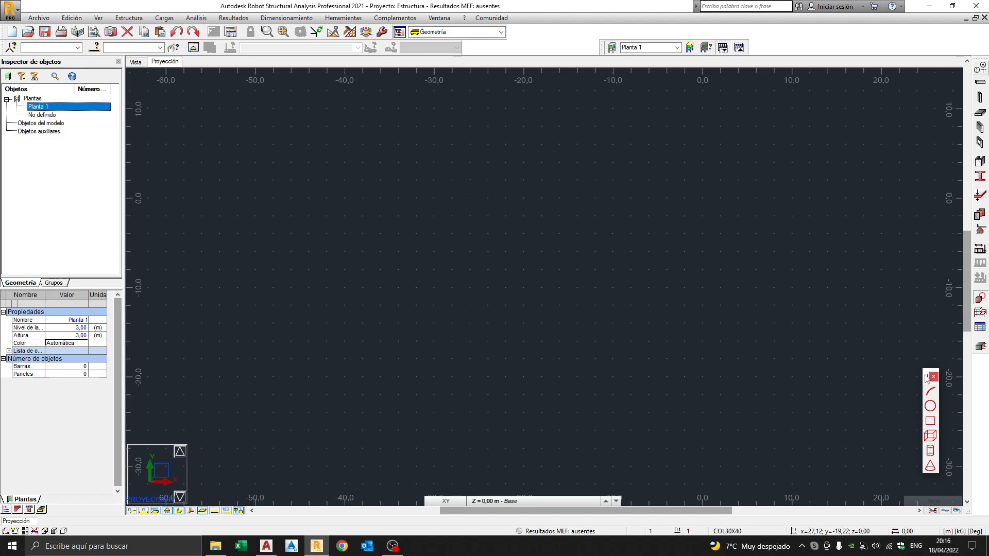
pyautogui.moveTo(925, 376); pyautogui.dragTo(891, 350)
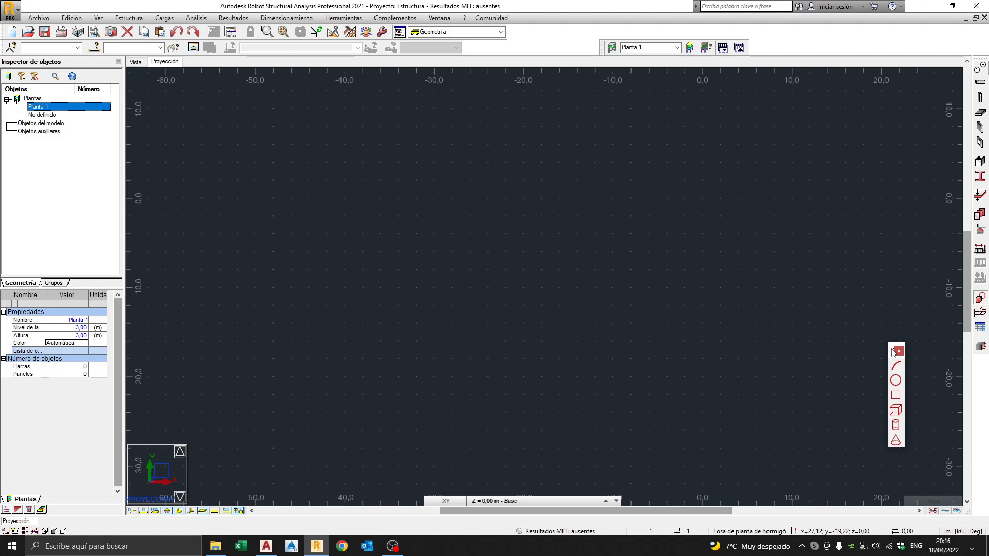
pyautogui.moveTo(890, 352); pyautogui.dragTo(881, 315)
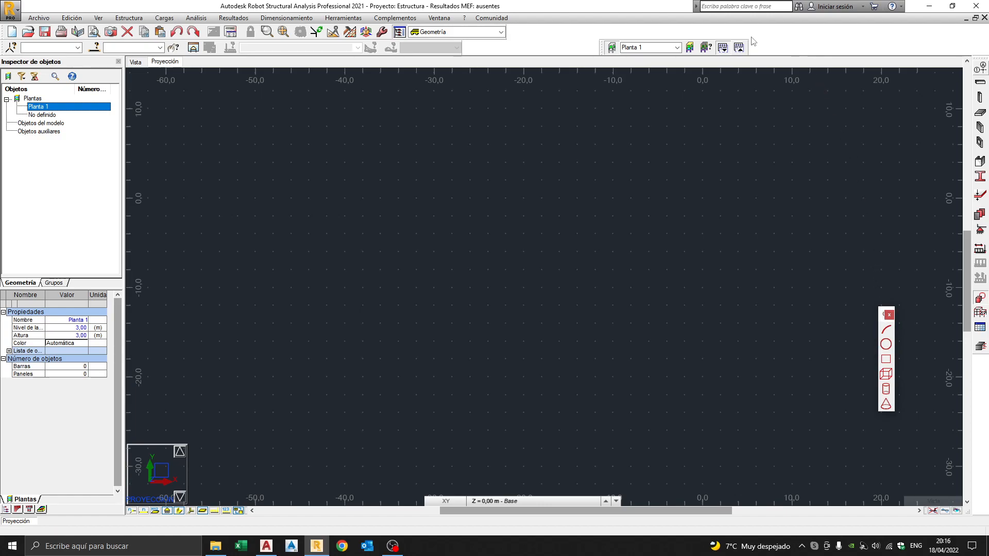
pyautogui.moveTo(751, 40); pyautogui.dragTo(752, 42)
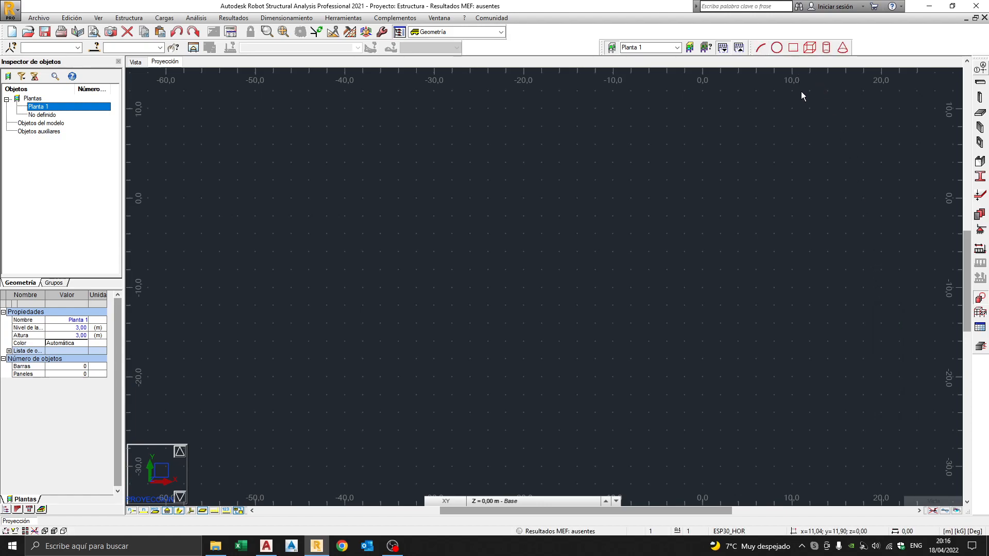
# Dock the Definir toolbar with columns, beams and concrete slabs as a right-edge column.
pyautogui.click(980, 313)
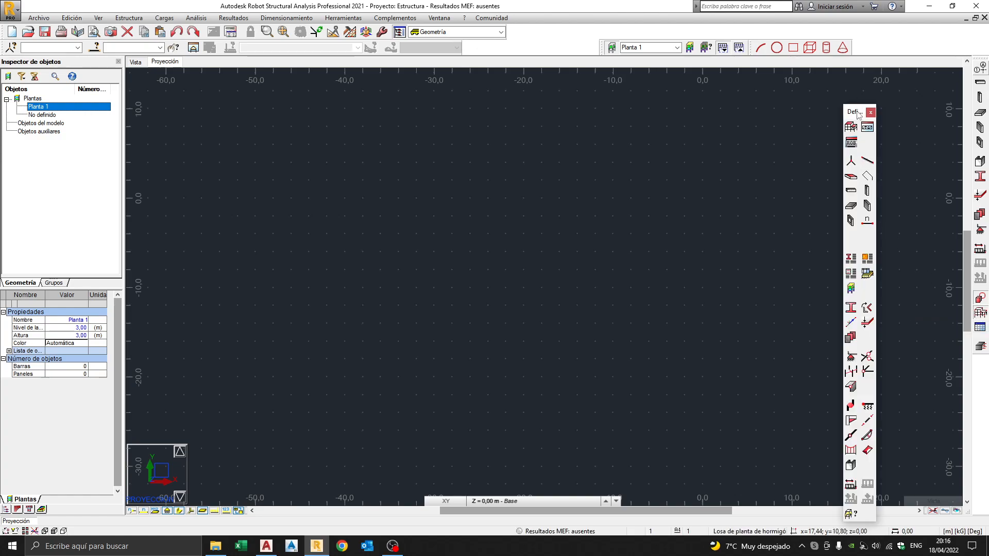
pyautogui.moveTo(916, 91); pyautogui.dragTo(914, 86)
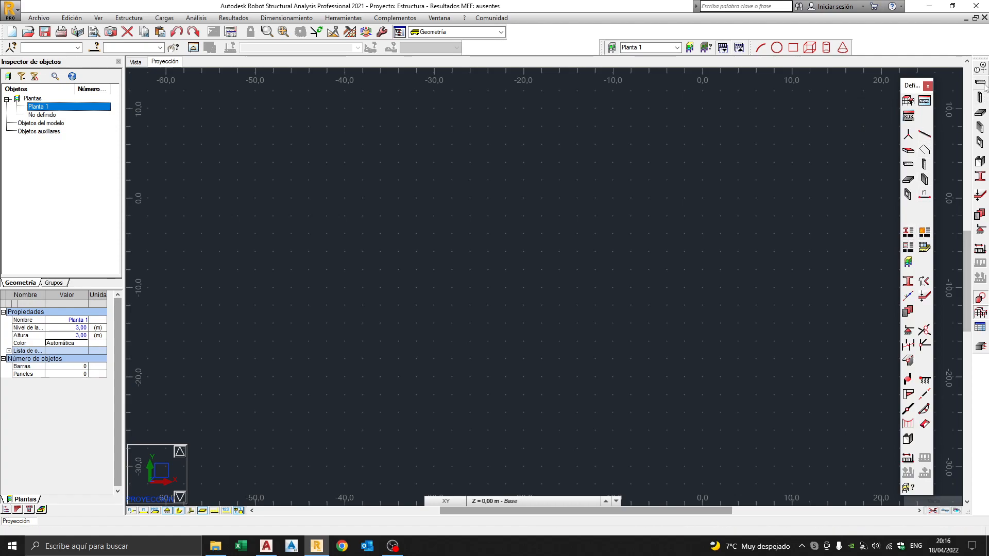
pyautogui.click(907, 181)
pyautogui.moveTo(971, 67); pyautogui.dragTo(970, 68)
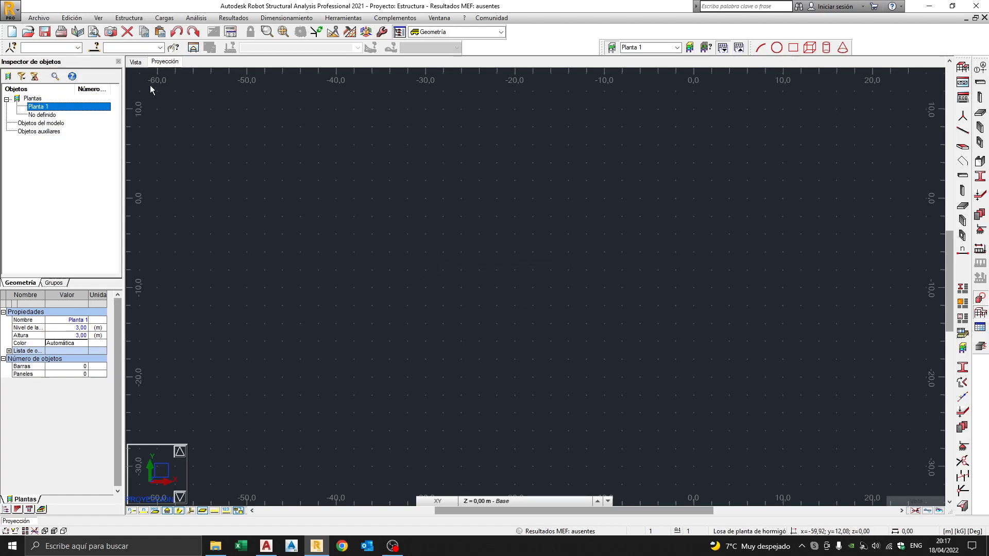
# Change to the 3D view of the empty model at Planta 1, Z = 3,00 m.
pyautogui.click(136, 63)
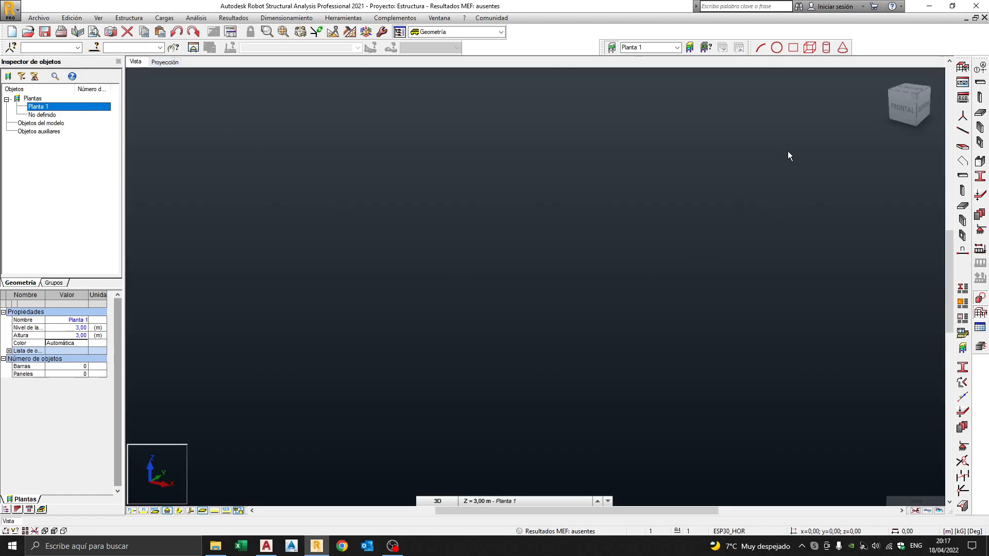
# Create construction-line set Ejes with a first X-direction line at position 0,00.
pyautogui.click(982, 70)
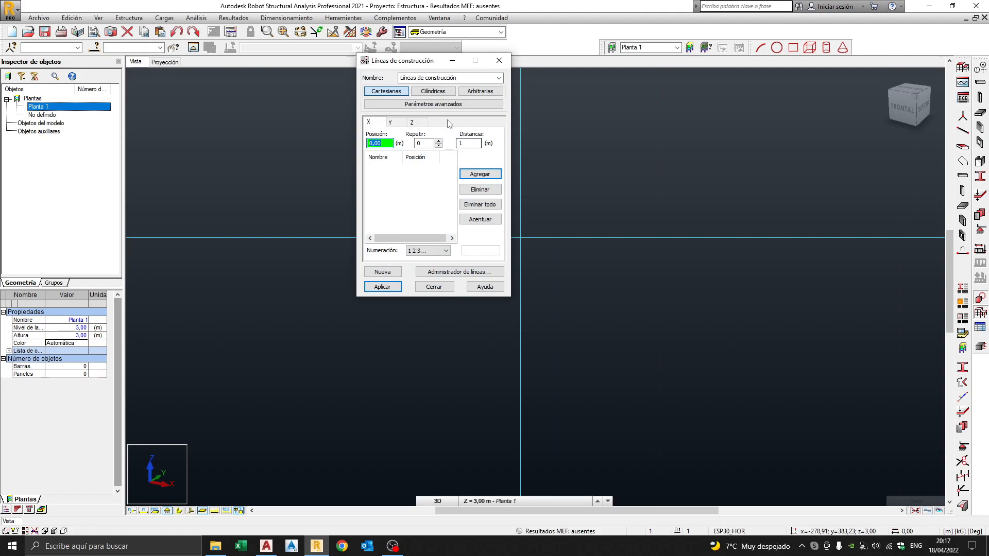
pyautogui.moveTo(413, 64); pyautogui.dragTo(447, 132)
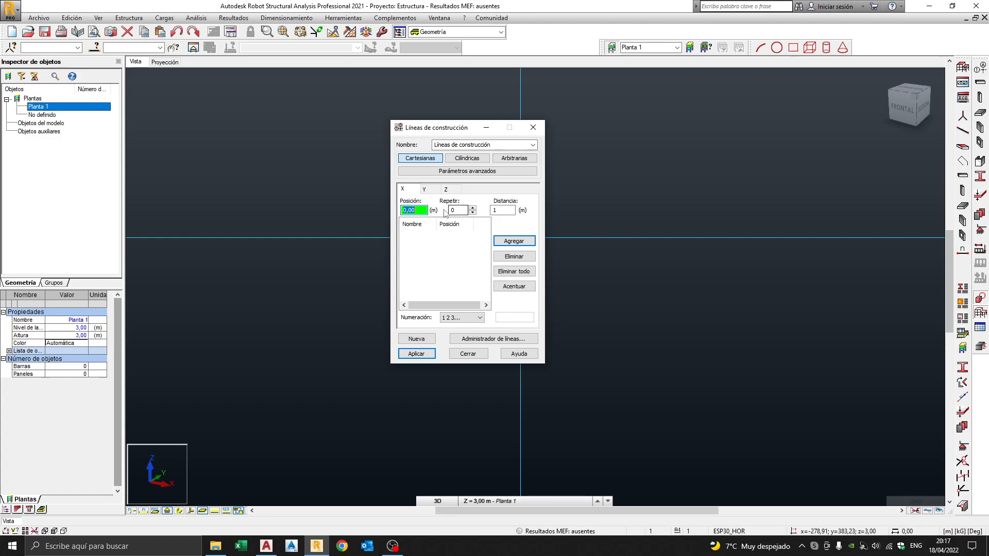
pyautogui.click(495, 147)
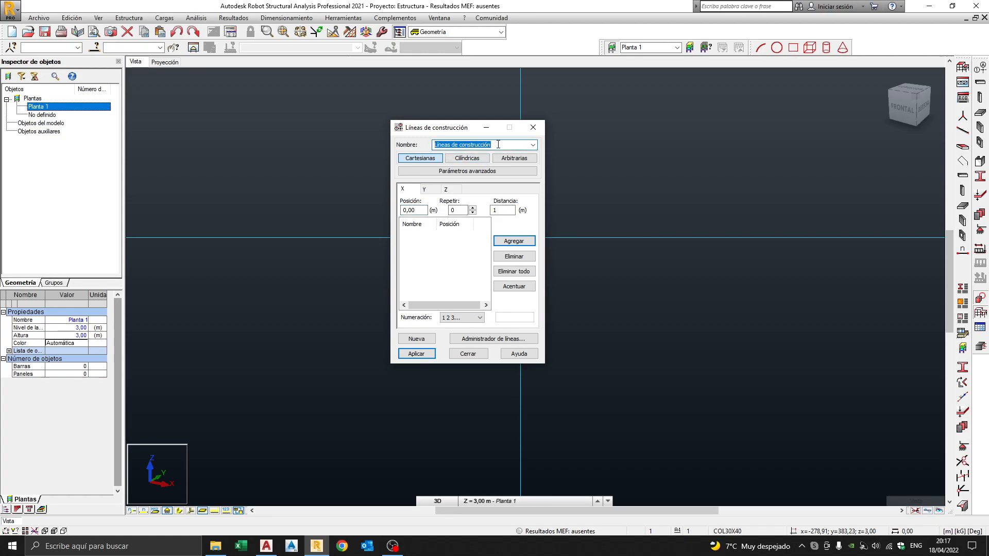
pyautogui.write('Ejes1')
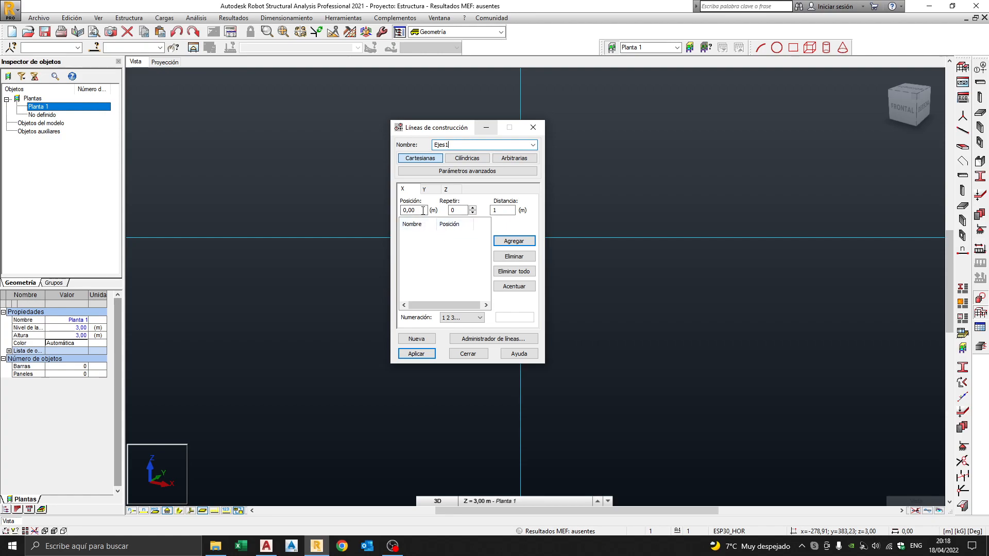
pyautogui.click(512, 241)
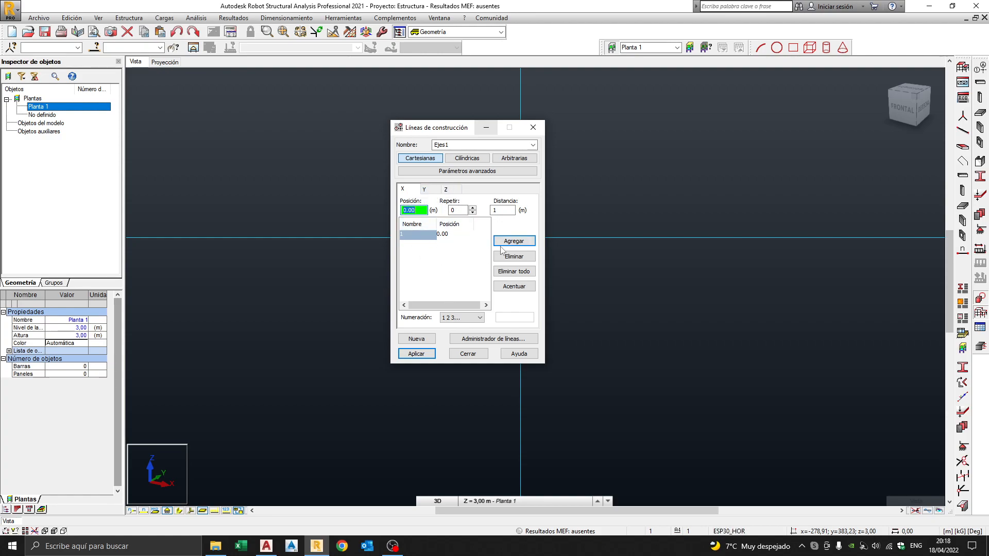
# Add X gridlines at 3.00 and 6.00 m, then move to the Y direction.
pyautogui.write('3')
pyautogui.click(503, 242)
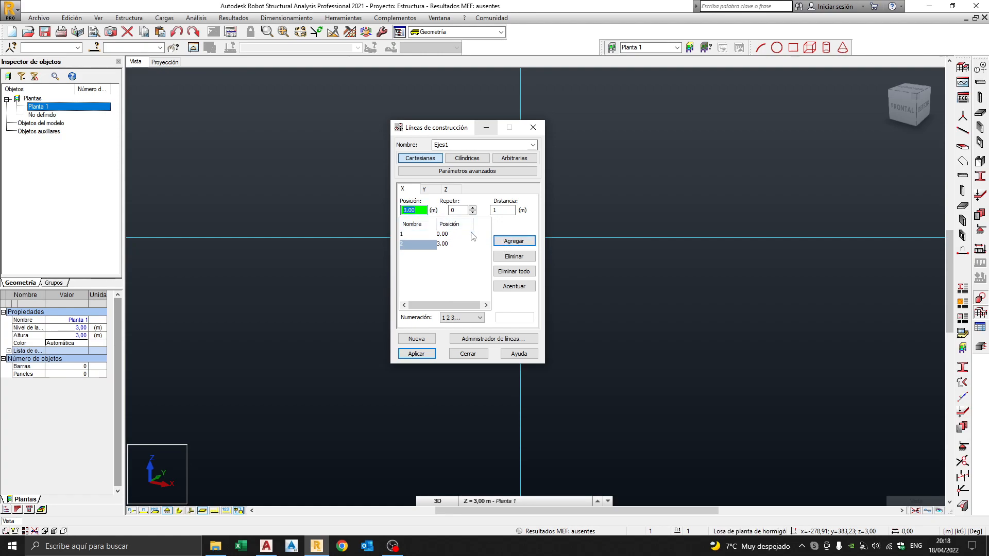
pyautogui.write('6')
pyautogui.click(514, 241)
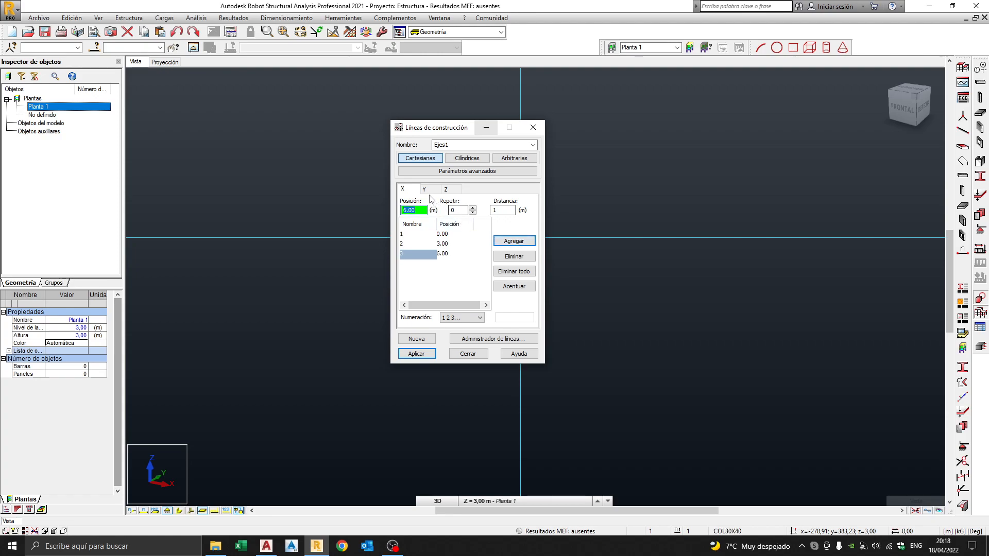
pyautogui.click(423, 189)
# Add Y gridlines at 0, 4 and 8 m.
pyautogui.click(505, 242)
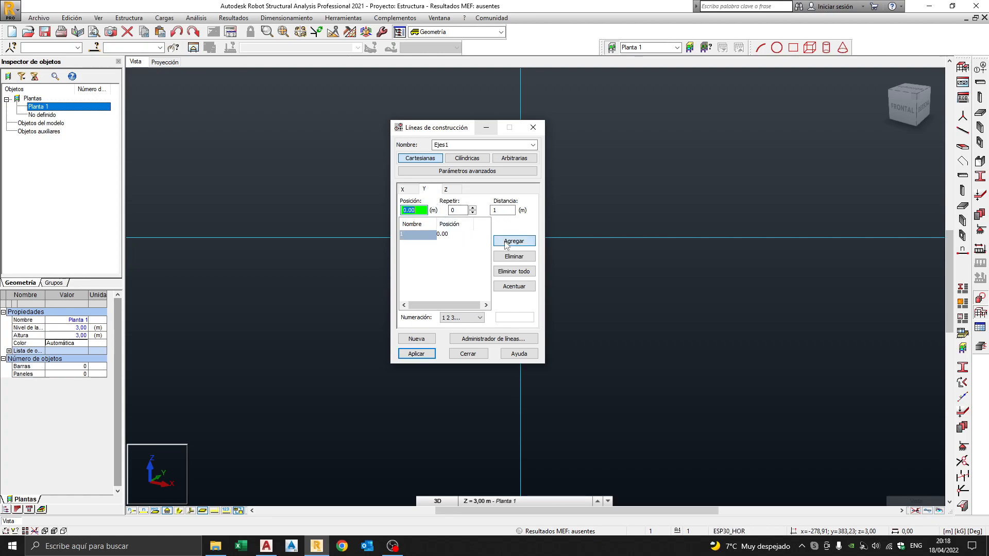
pyautogui.write('4')
pyautogui.click(507, 244)
pyautogui.write('8')
pyautogui.click(510, 243)
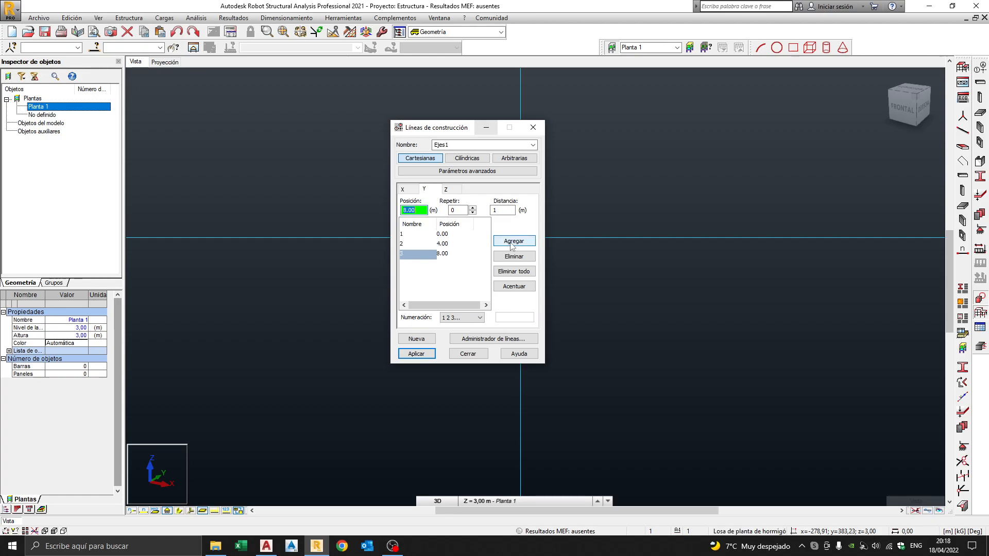
# Review the Z storey levels and X gridlines, then open Y gridline Numeración options.
pyautogui.click(446, 189)
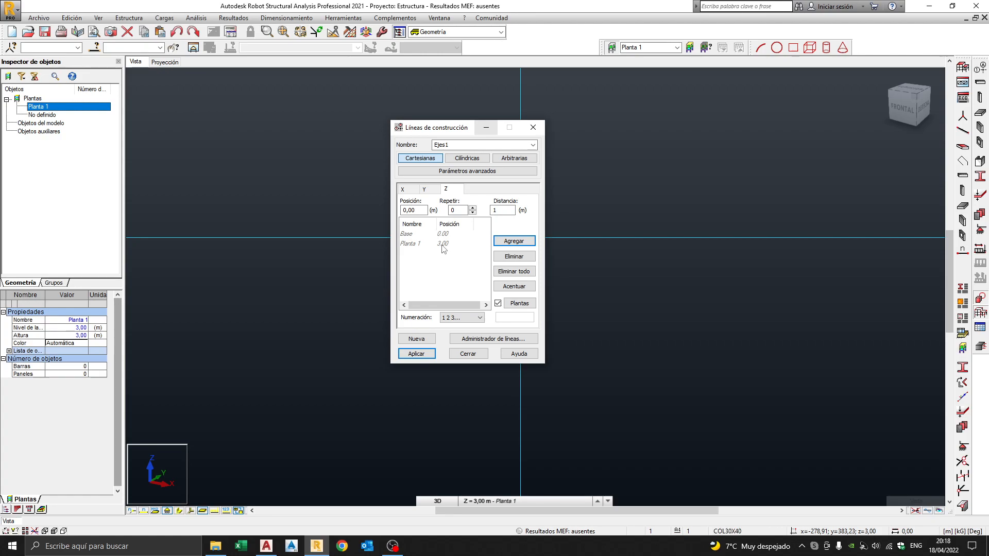
pyautogui.click(411, 191)
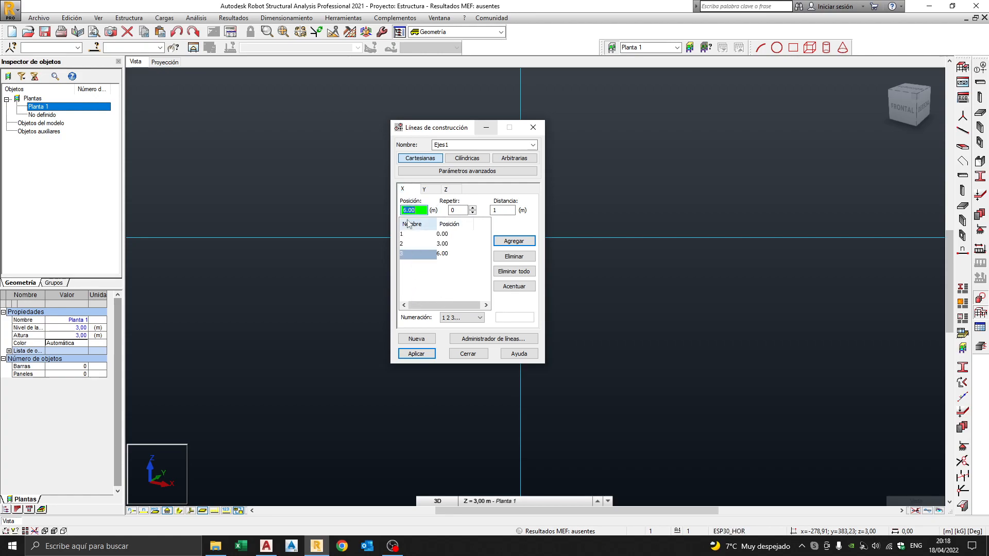
pyautogui.click(424, 189)
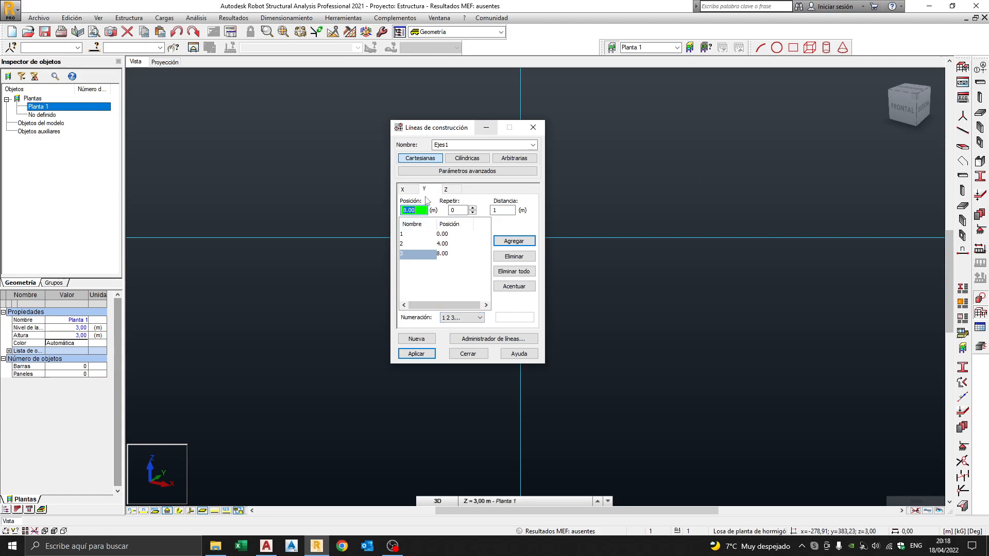
pyautogui.click(465, 318)
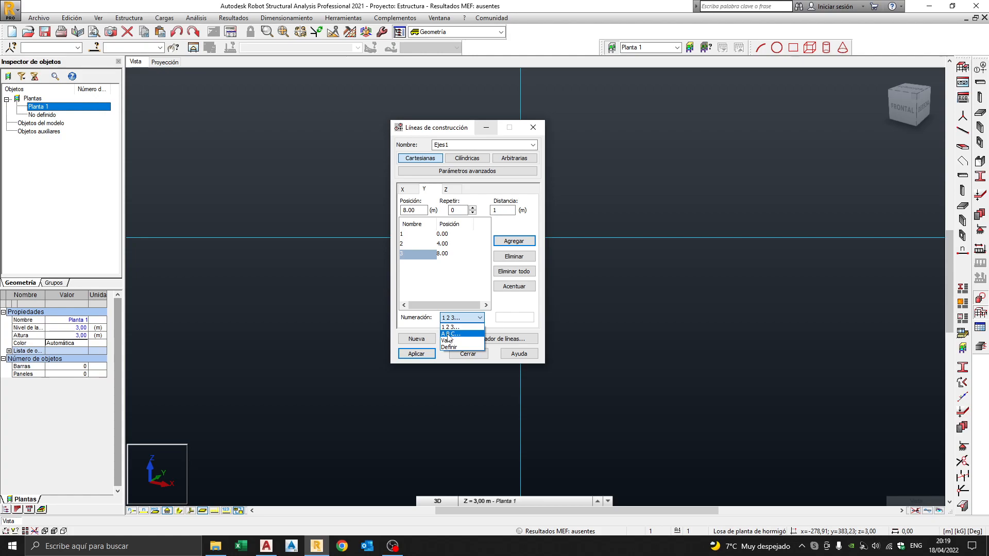
# Label the Y gridlines 'A B C...', apply the grid to the model, and close.
pyautogui.click(449, 334)
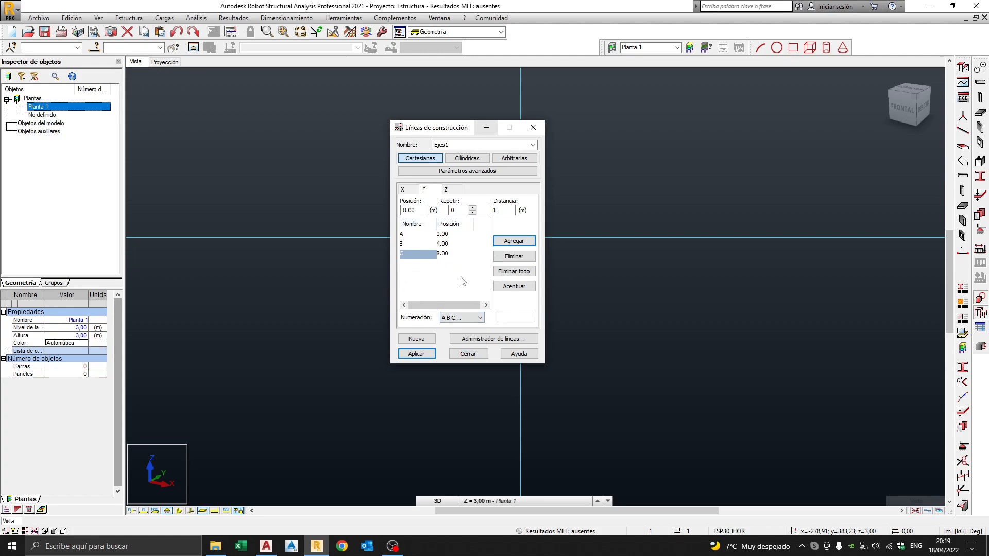
pyautogui.click(417, 355)
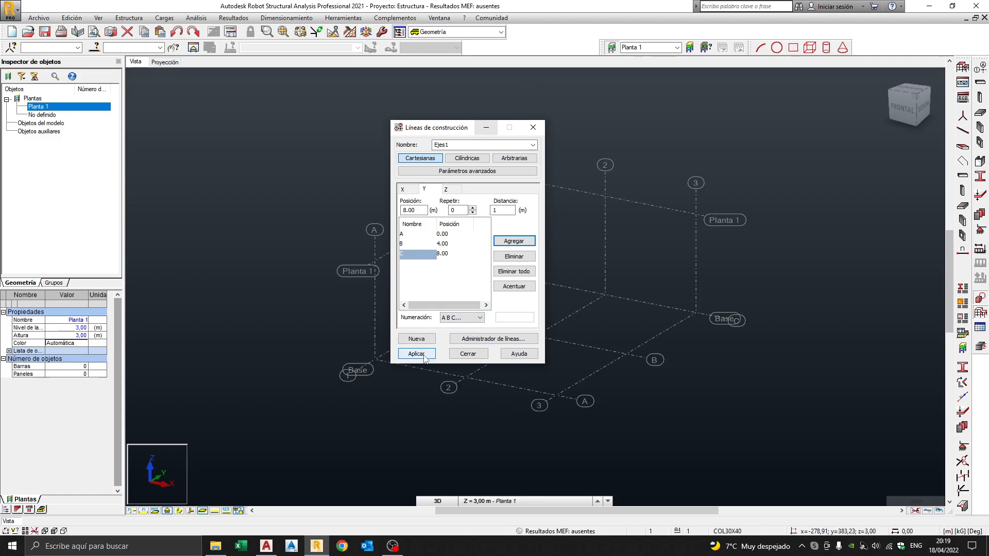
pyautogui.click(483, 355)
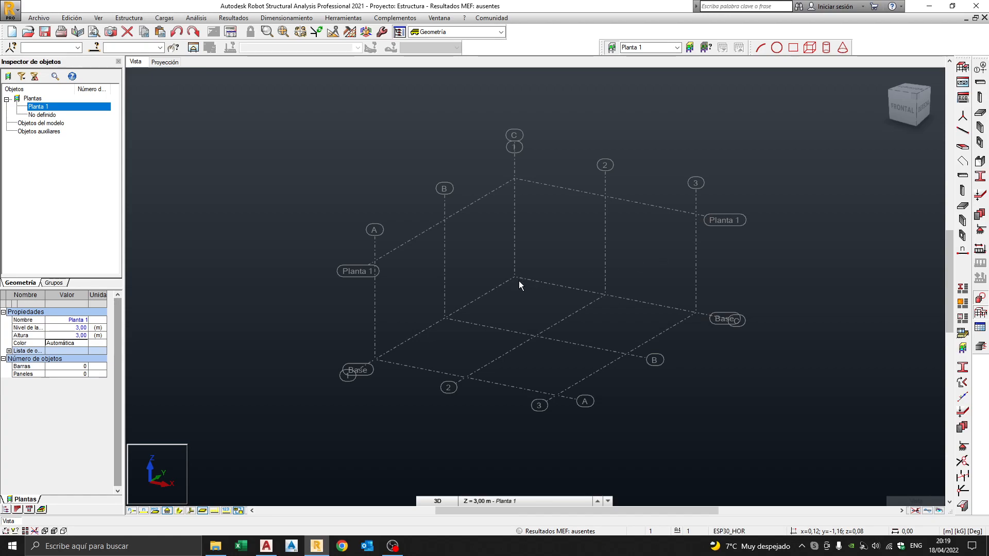
# Orbit the 3D grid, then bring up the Sección dialog listing the project's sections.
pyautogui.keyDown('shift'); pyautogui.moveTo(537, 298); pyautogui.dragTo(565, 307, button='middle'); pyautogui.keyUp('shift')
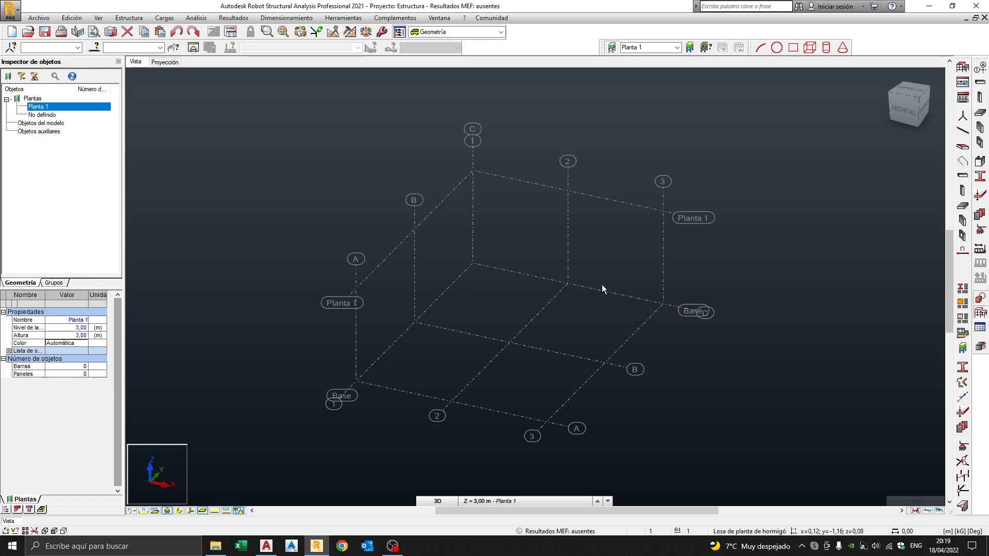
pyautogui.keyDown('shift'); pyautogui.moveTo(596, 269); pyautogui.dragTo(623, 256, button='middle'); pyautogui.keyUp('shift')
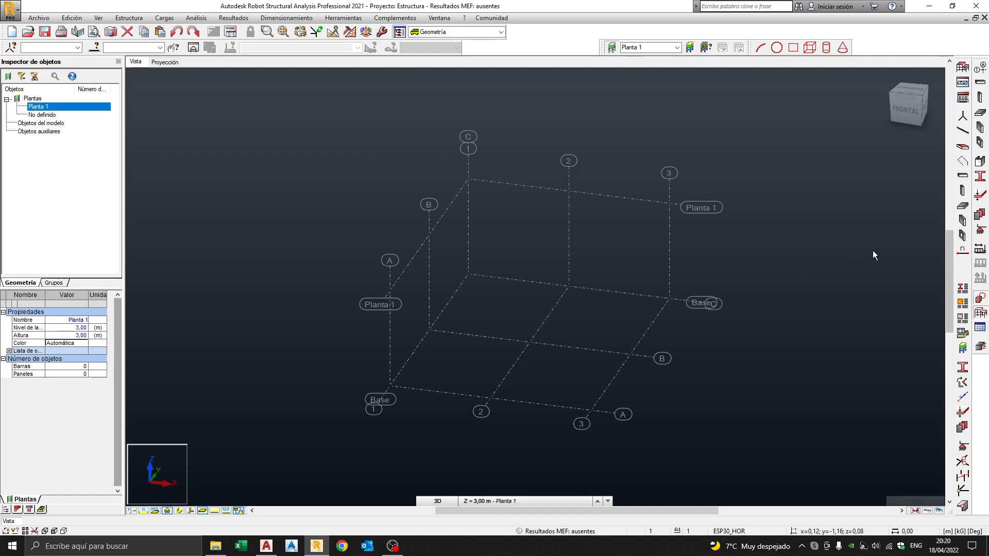
pyautogui.click(979, 177)
pyautogui.moveTo(443, 65); pyautogui.dragTo(492, 178)
# Select the C 45x45, COL30X40, VIGA20X45, V 30x50 and IPE 100 sections in the list.
pyautogui.click(469, 223)
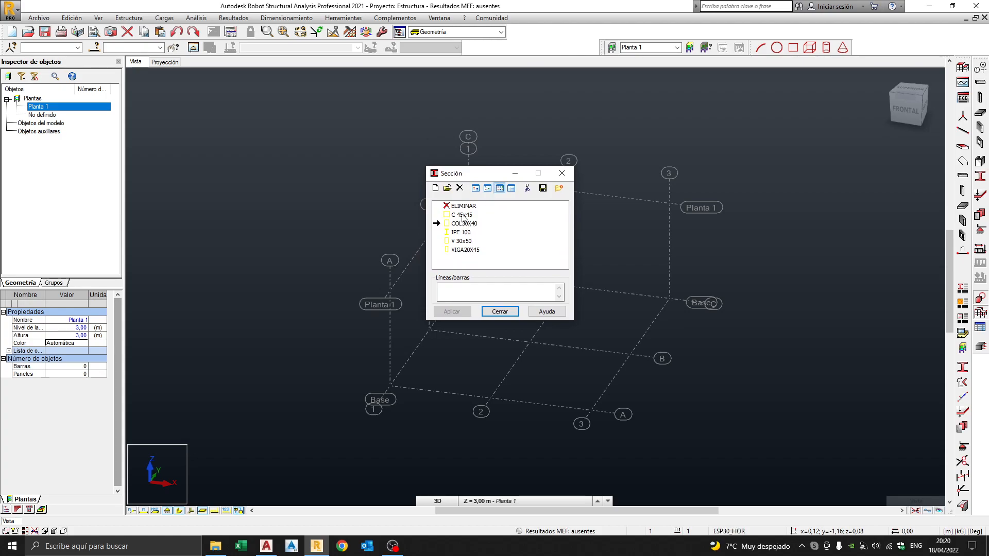
pyautogui.click(462, 216)
pyautogui.click(463, 225)
pyautogui.click(467, 252)
pyautogui.click(466, 241)
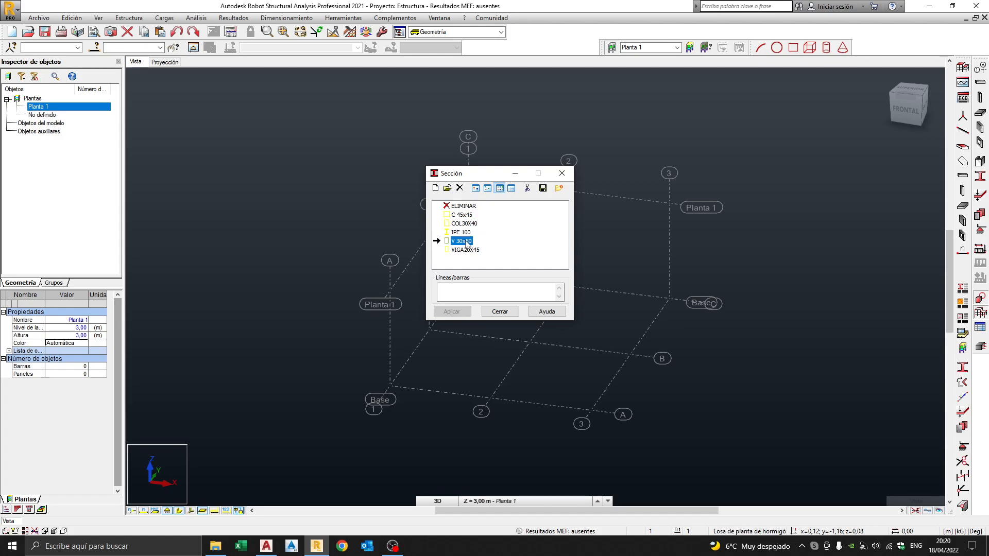
pyautogui.click(465, 233)
pyautogui.click(468, 216)
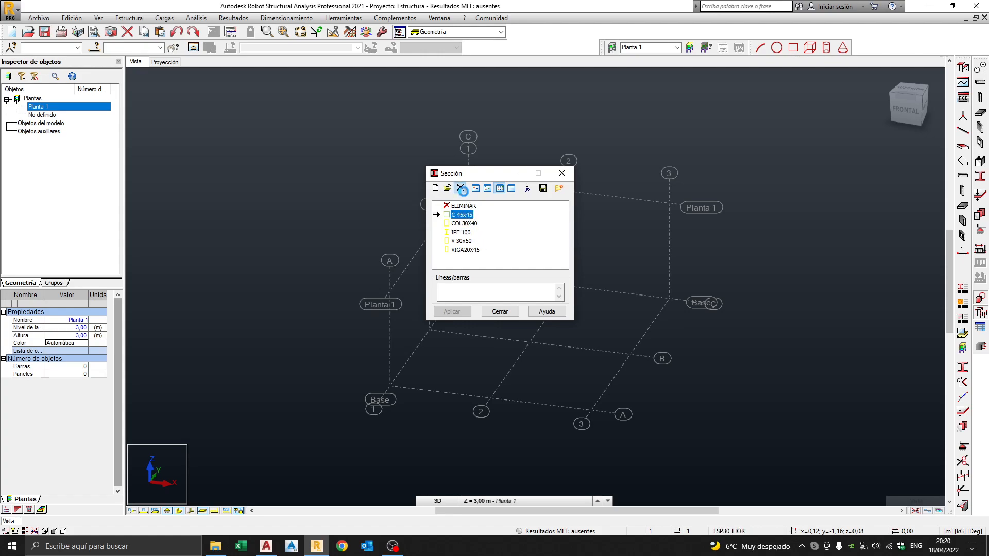
# Delete all five sections one by one, confirming each deletion.
pyautogui.click(461, 189)
pyautogui.press('Return')
pyautogui.click(459, 189)
pyautogui.press('Return')
pyautogui.click(460, 189)
pyautogui.press('Return')
pyautogui.click(459, 189)
pyautogui.press('Return')
pyautogui.click(460, 189)
pyautogui.press('Return')
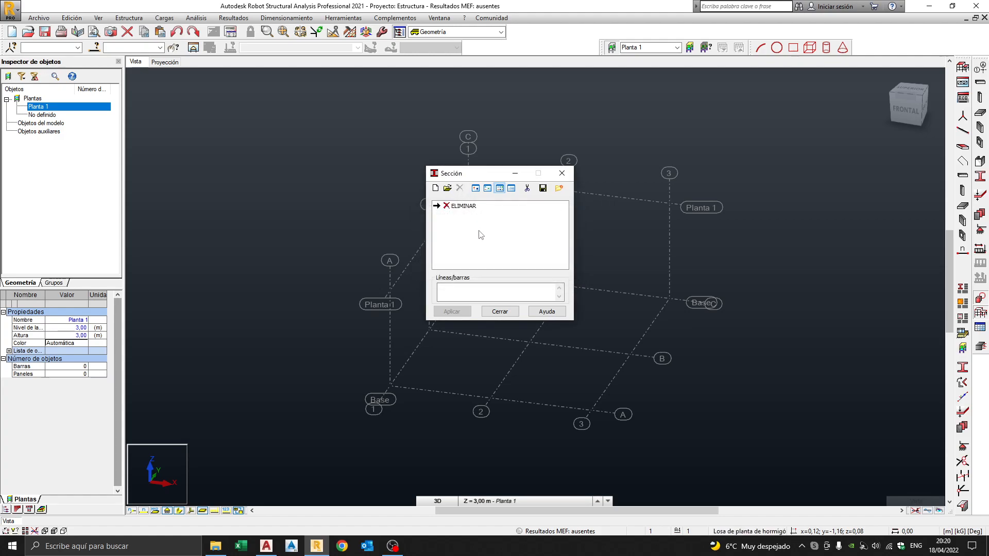
# Start a new section with profile type Columna (h. arm.).
pyautogui.click(436, 189)
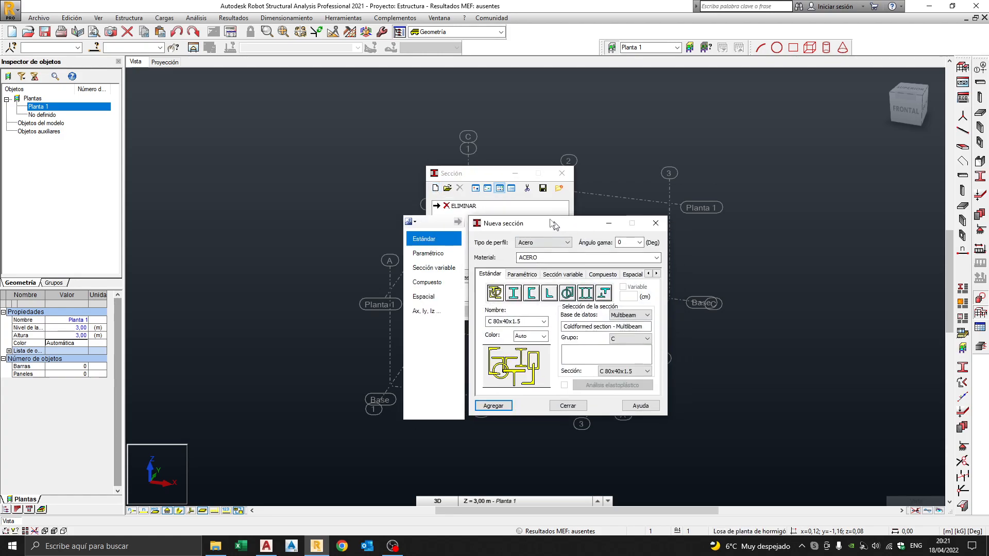
pyautogui.click(512, 208)
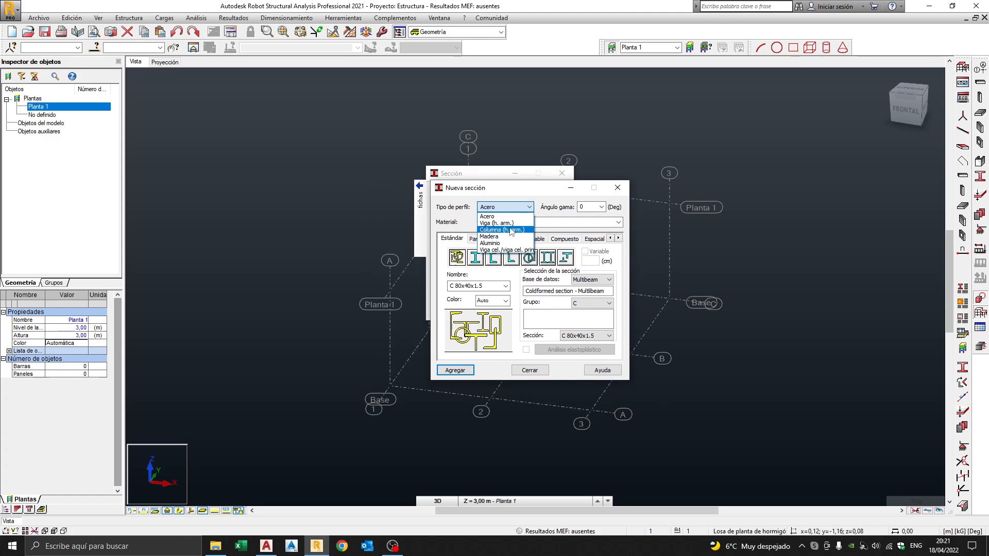
pyautogui.click(510, 230)
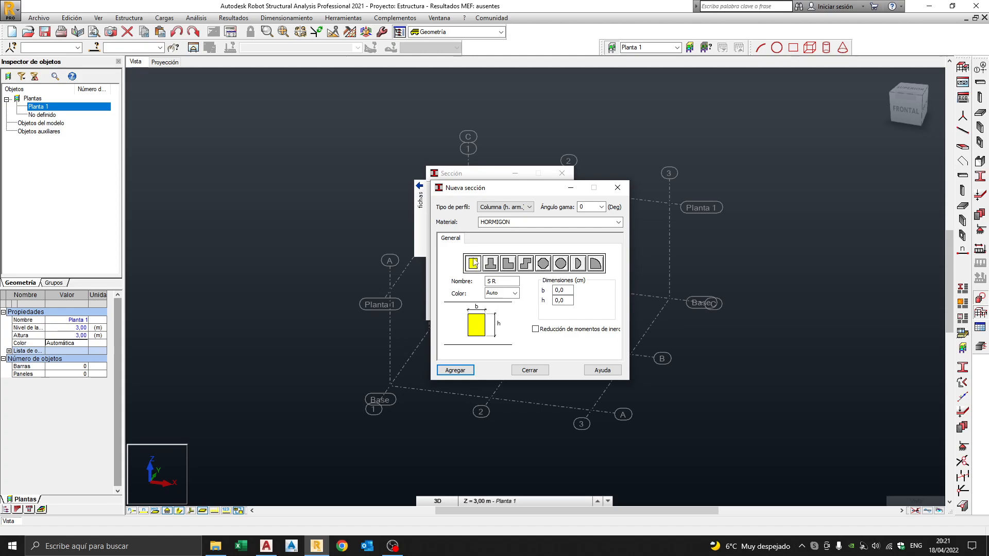
# Name the column section COL with b 30 cm and h 50 cm, and add it.
pyautogui.click(501, 283)
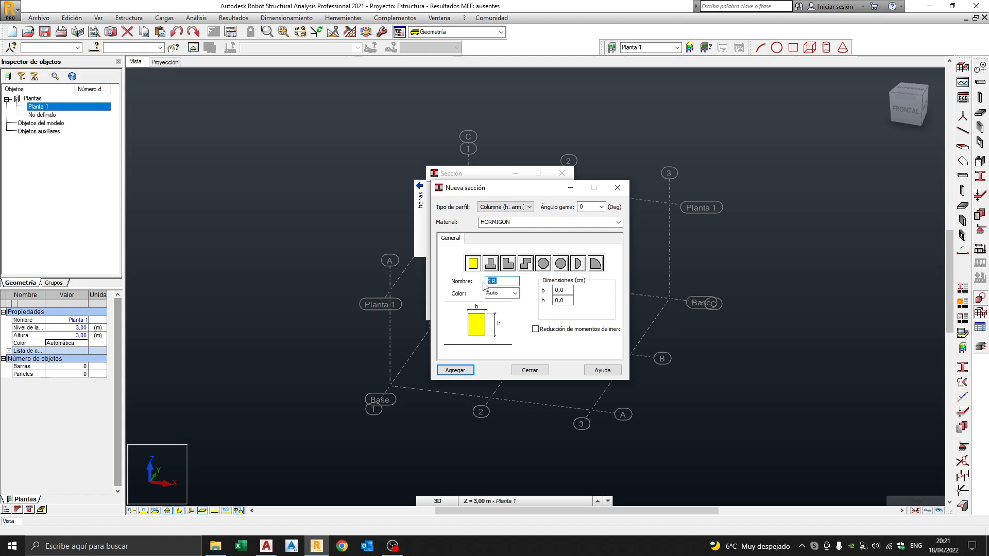
pyautogui.write('COL')
pyautogui.click(566, 290)
pyautogui.write('30')
pyautogui.press('Tab')
pyautogui.write('50')
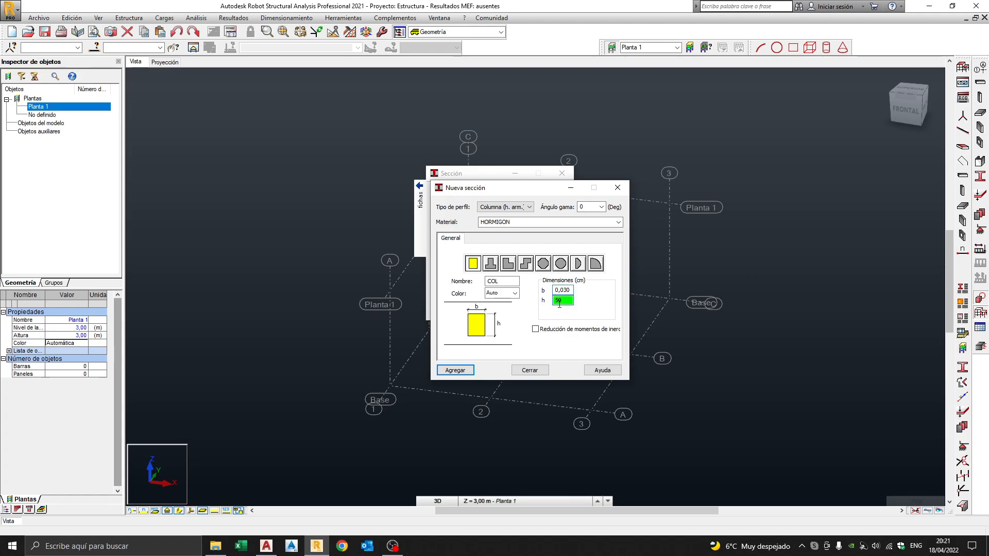
pyautogui.moveTo(570, 290); pyautogui.dragTo(539, 297)
pyautogui.write('30')
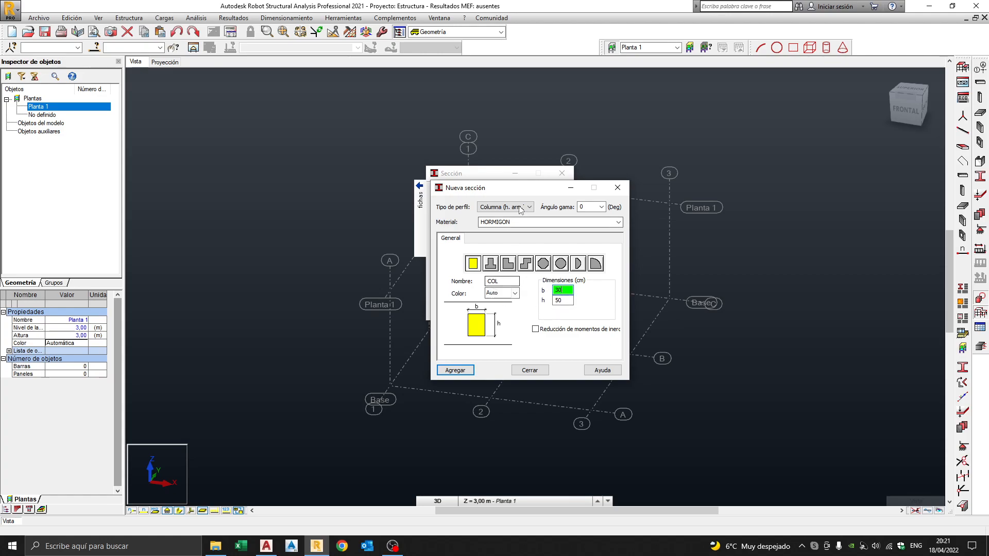
pyautogui.moveTo(526, 194); pyautogui.dragTo(688, 176)
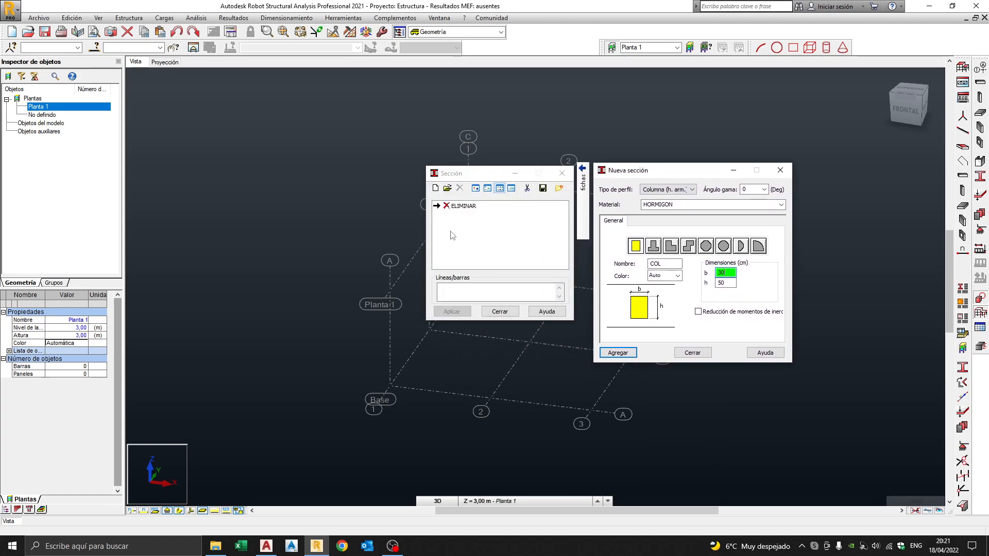
pyautogui.click(619, 353)
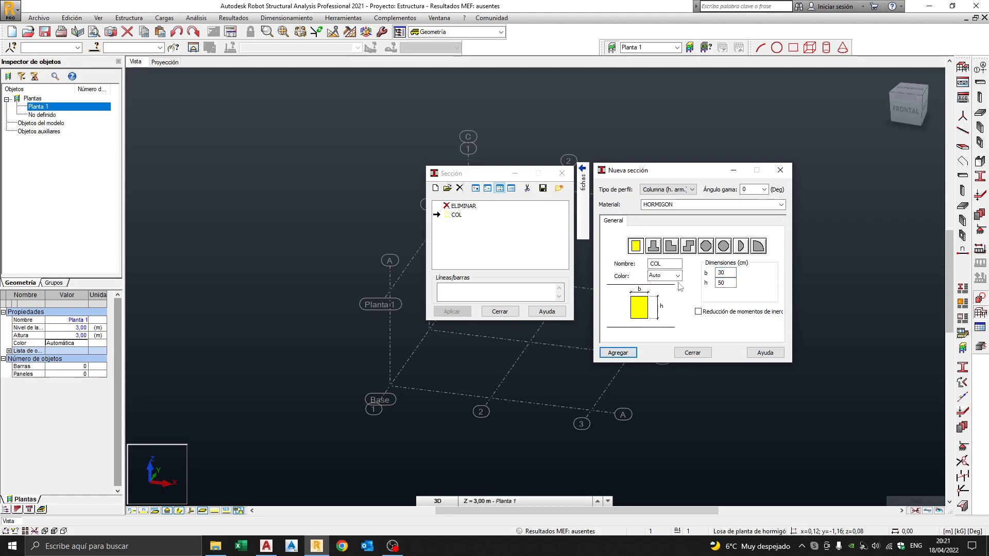
# Add the section as COL30X50, then delete the original COL section.
pyautogui.click(665, 264)
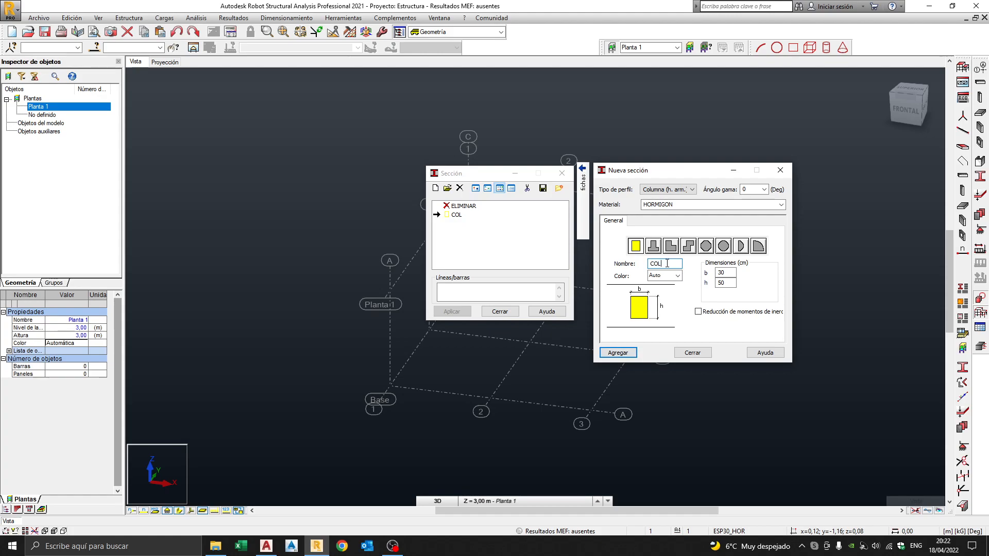
pyautogui.write('30X50')
pyautogui.click(623, 353)
pyautogui.click(692, 352)
pyautogui.click(459, 215)
pyautogui.click(459, 188)
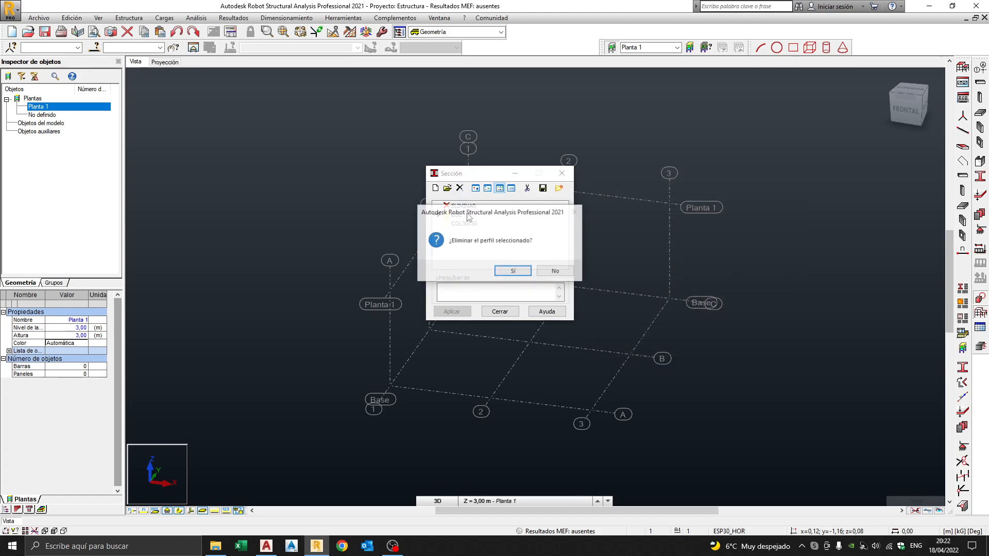
pyautogui.click(513, 269)
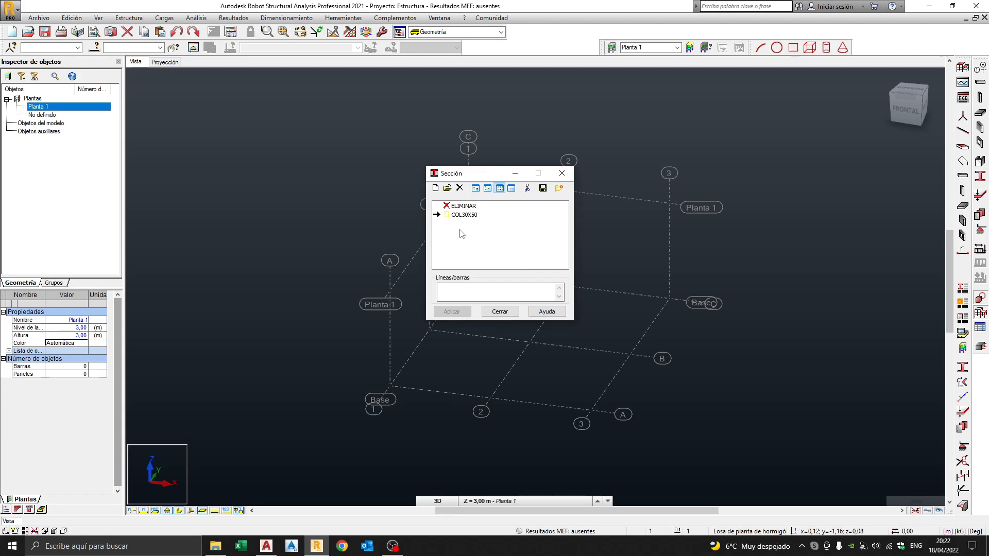
# Define a COL30X40 column section with height 40 cm and add it.
pyautogui.click(435, 188)
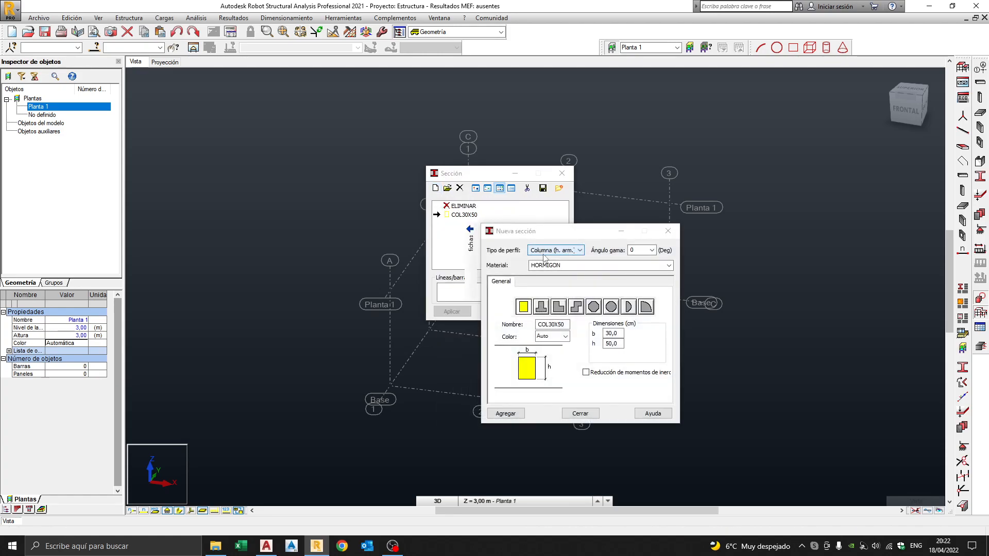
pyautogui.moveTo(558, 326); pyautogui.dragTo(567, 327)
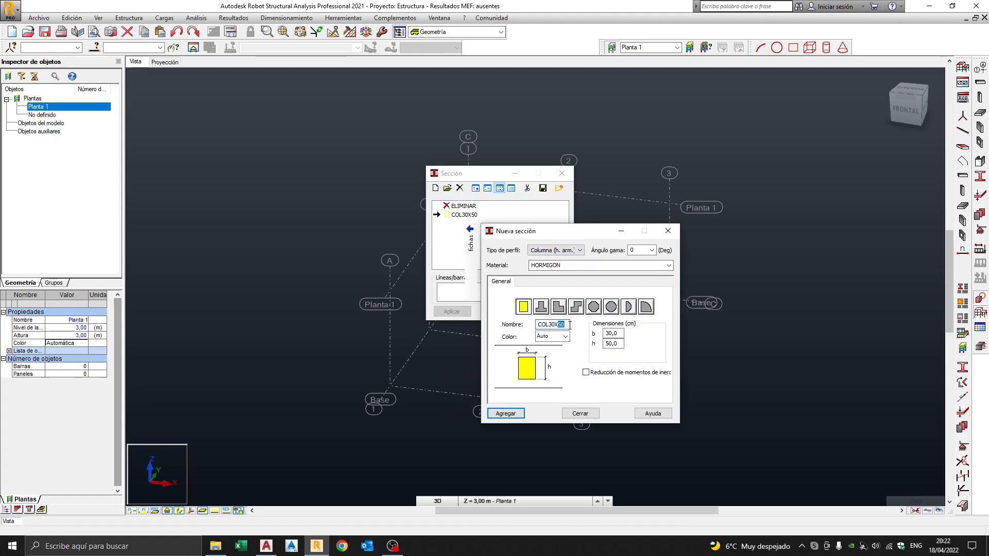
pyautogui.moveTo(618, 344); pyautogui.dragTo(586, 347)
pyautogui.write('4')
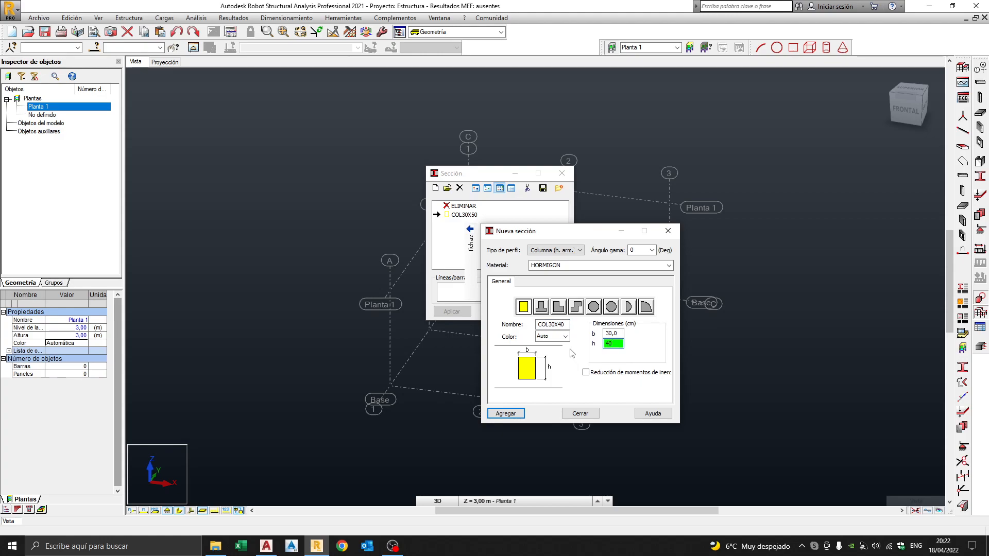
pyautogui.click(505, 413)
pyautogui.moveTo(580, 235); pyautogui.dragTo(672, 222)
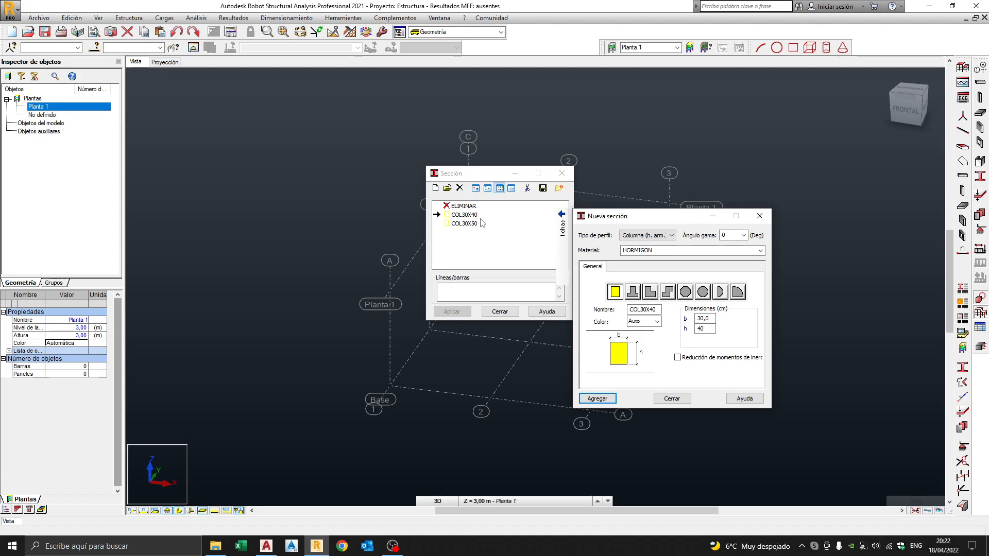
# Add a Viga (h. arm.) beam section VIGA20X50 with b 20 and h 50.
pyautogui.click(642, 237)
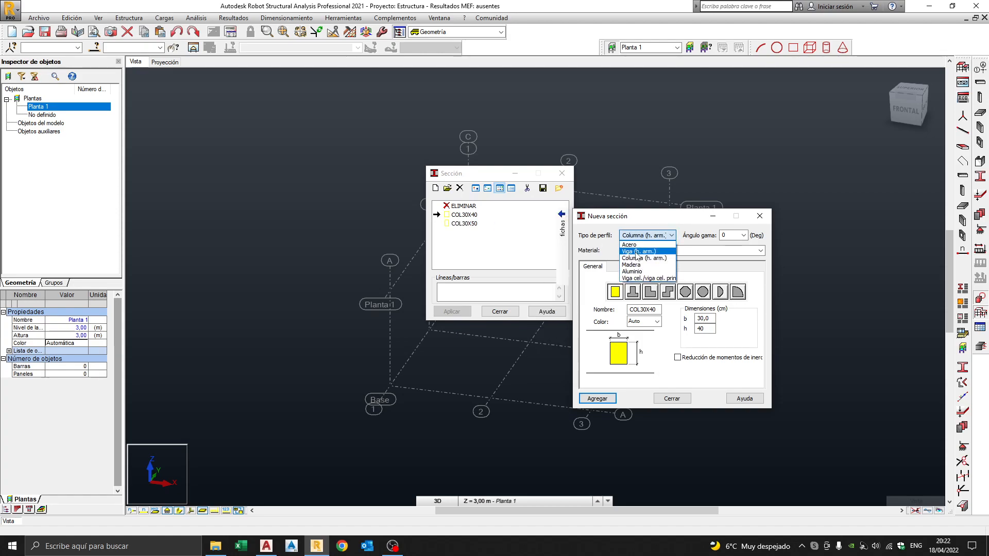
pyautogui.click(637, 253)
pyautogui.write('VIGA20X50')
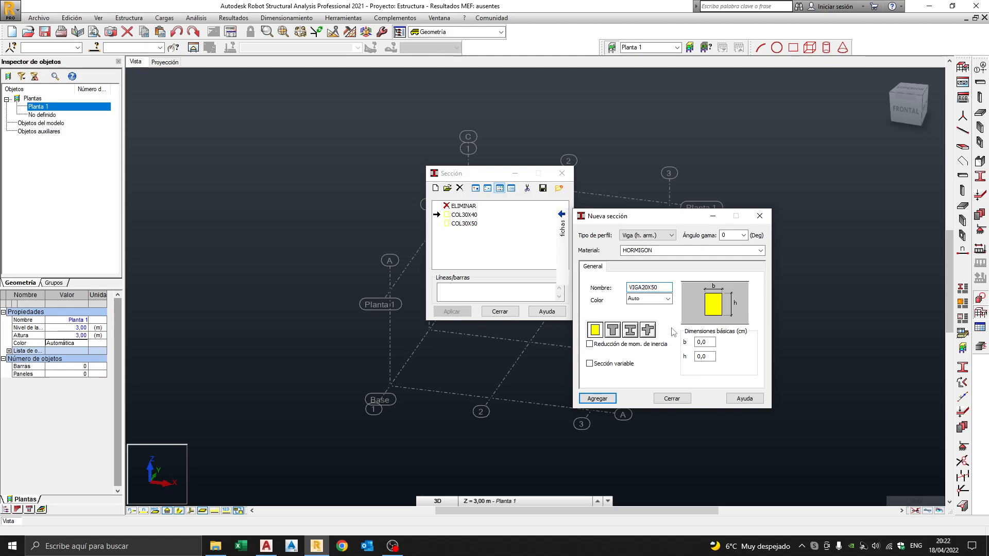
pyautogui.click(704, 342)
pyautogui.write('20')
pyautogui.press('Tab')
pyautogui.write('50')
pyautogui.click(597, 399)
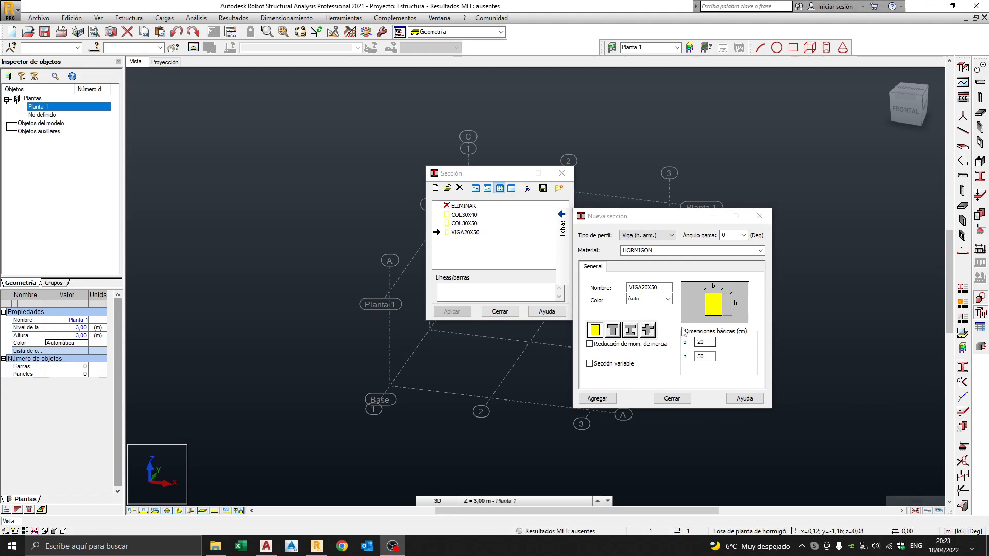
# Add VIGA20X45 with h 45, then close both section dialogs.
pyautogui.moveTo(650, 287); pyautogui.dragTo(662, 288)
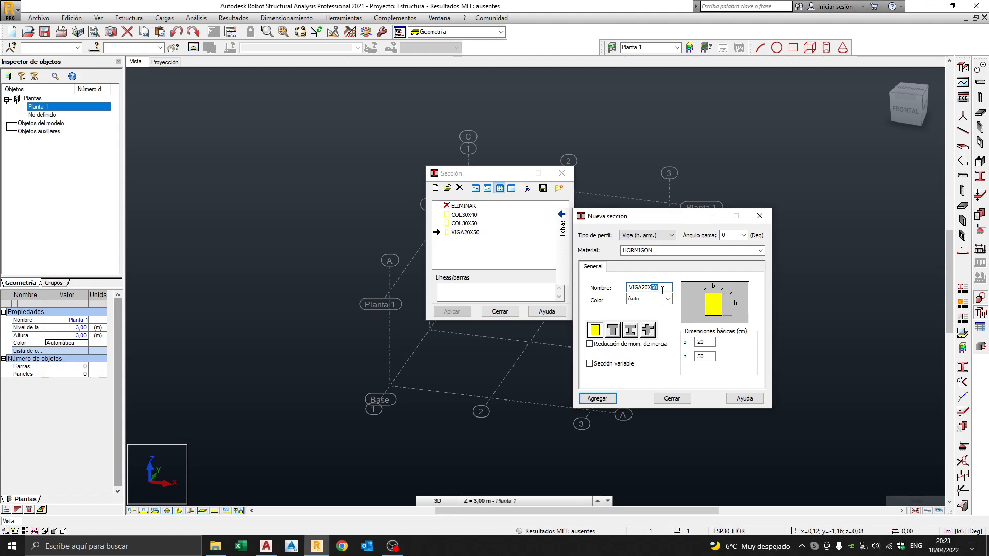
pyautogui.write('45')
pyautogui.moveTo(707, 355); pyautogui.dragTo(686, 361)
pyautogui.click(597, 398)
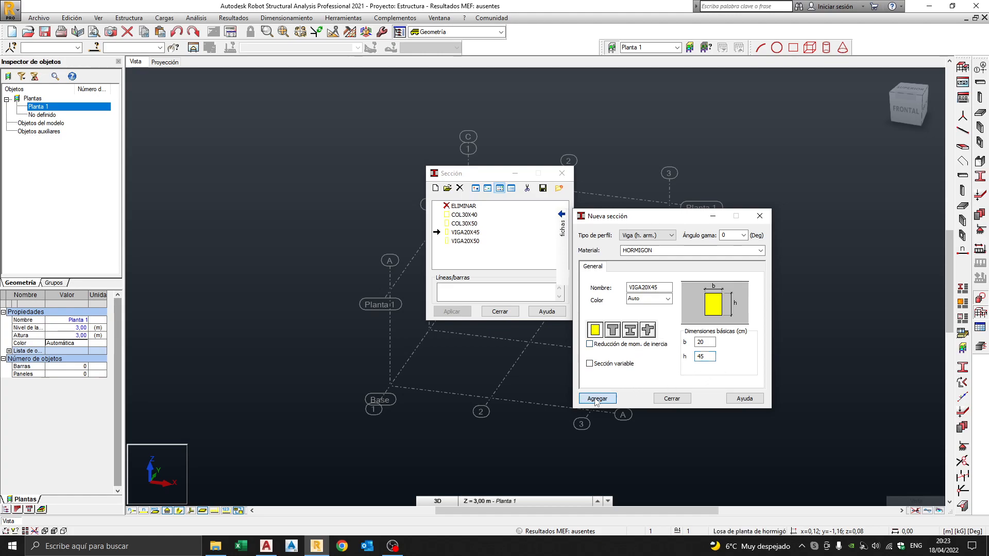
pyautogui.click(672, 399)
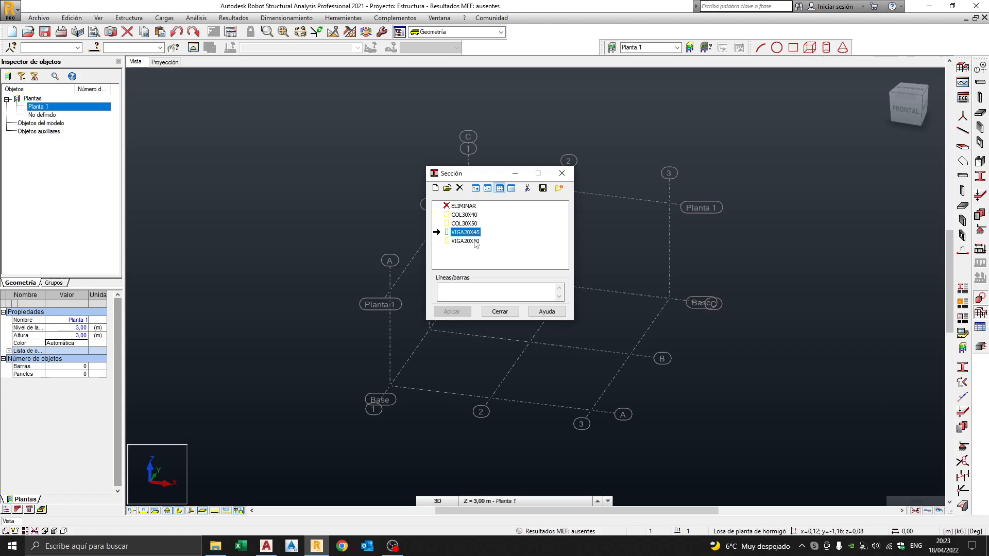
pyautogui.moveTo(494, 175); pyautogui.dragTo(770, 129)
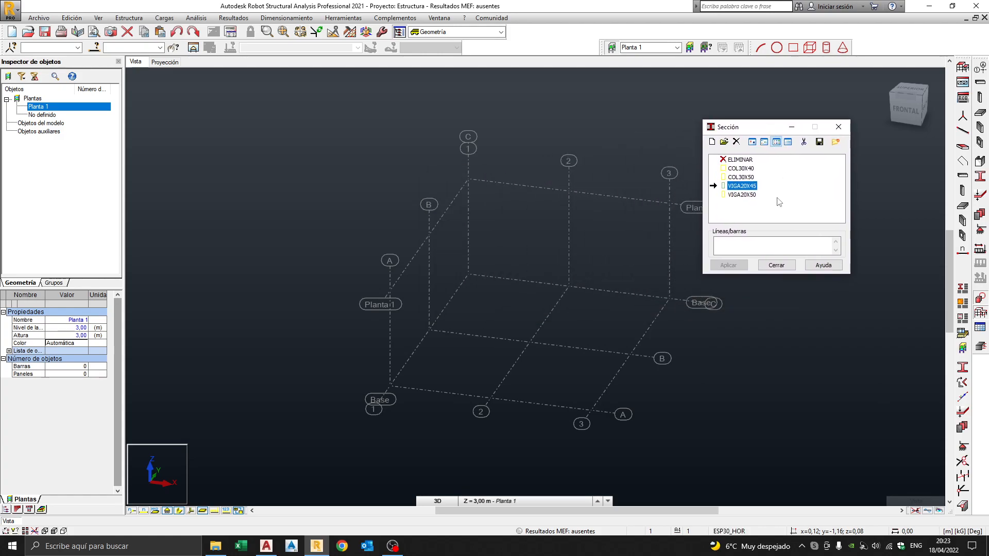
pyautogui.click(776, 266)
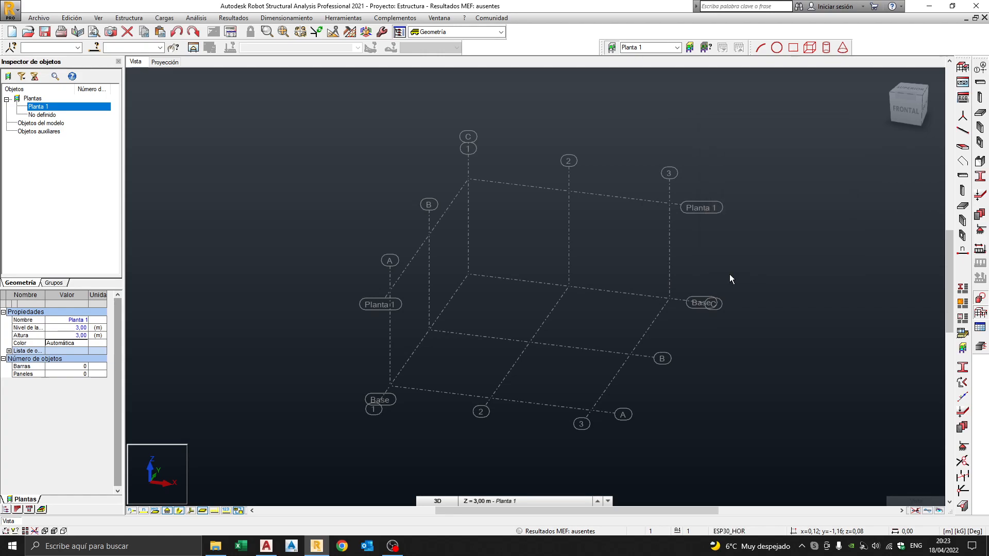
pyautogui.moveTo(706, 256); pyautogui.dragTo(647, 280, button='middle')
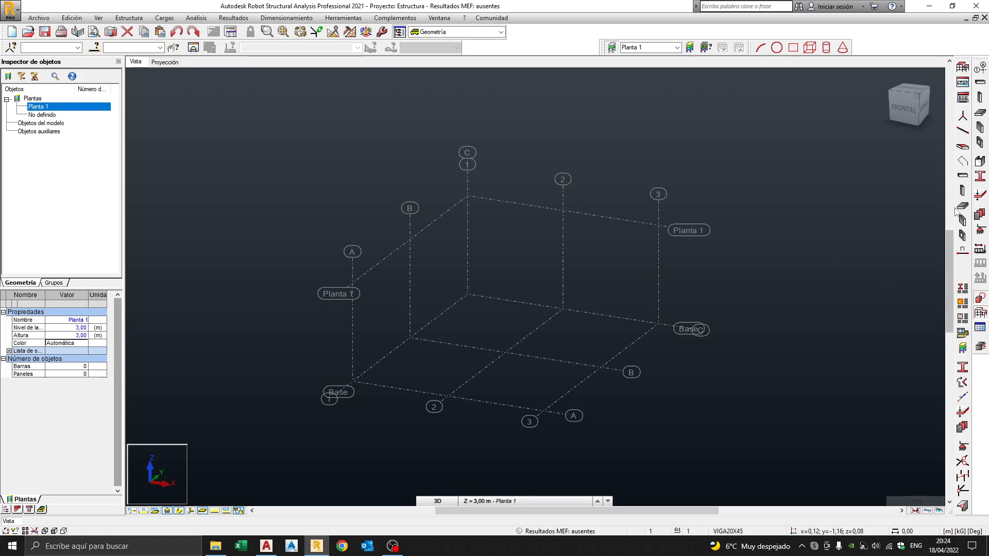
# Set new bars to Columna de hormigón armado with section COL30X50.
pyautogui.click(962, 132)
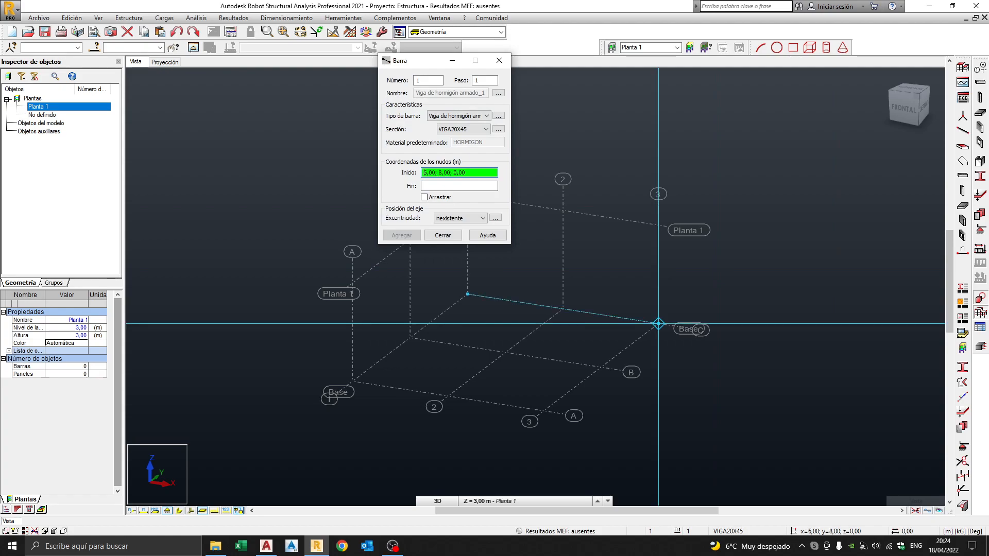
pyautogui.click(456, 116)
pyautogui.click(449, 172)
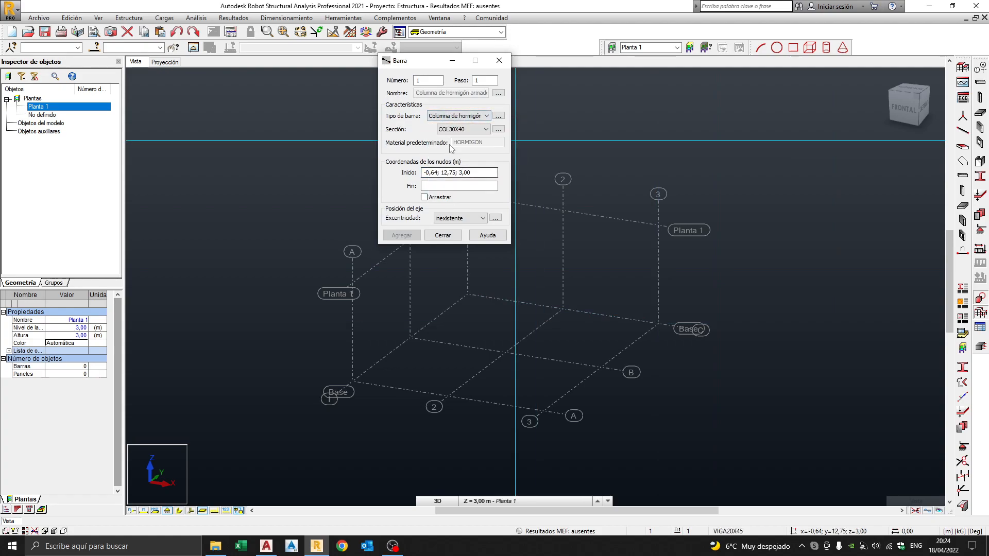
pyautogui.click(459, 130)
pyautogui.click(451, 145)
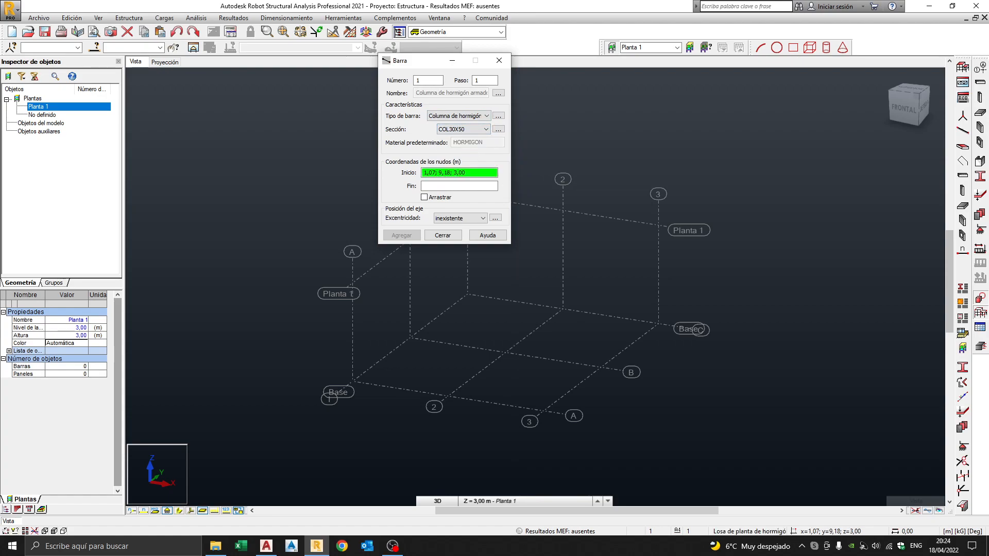
# Draw columns from Base to Planta 1 at axes 3-C, 2-C, 1-C and 1-B.
pyautogui.click(658, 324)
pyautogui.click(658, 225)
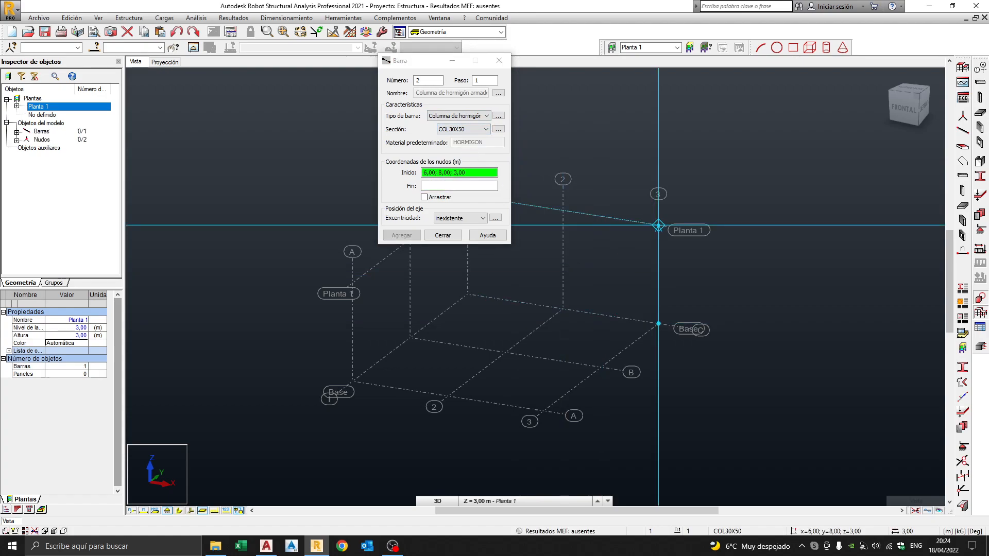
pyautogui.moveTo(630, 259); pyautogui.dragTo(740, 258, button='middle')
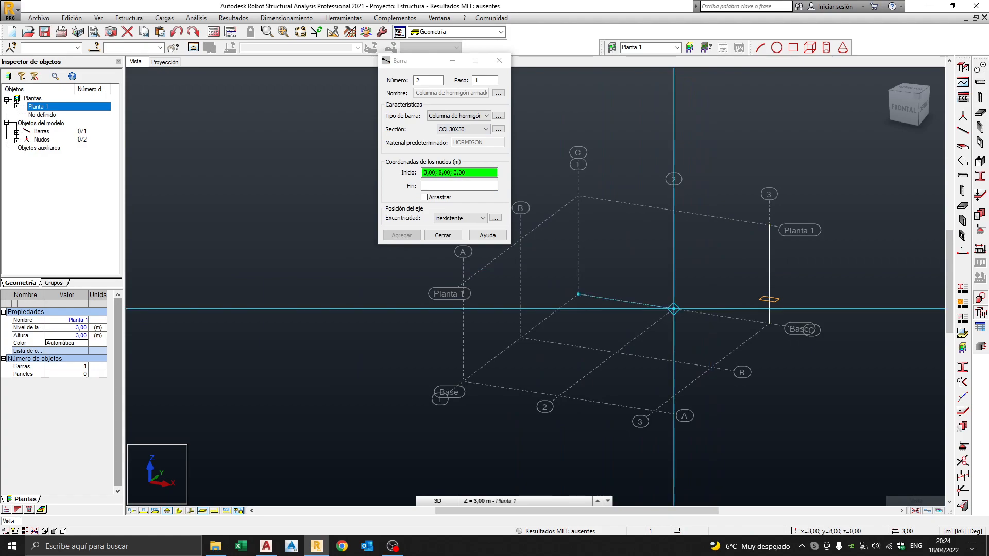
pyautogui.click(674, 309)
pyautogui.click(673, 210)
pyautogui.click(578, 294)
pyautogui.click(578, 196)
pyautogui.click(520, 338)
pyautogui.click(521, 240)
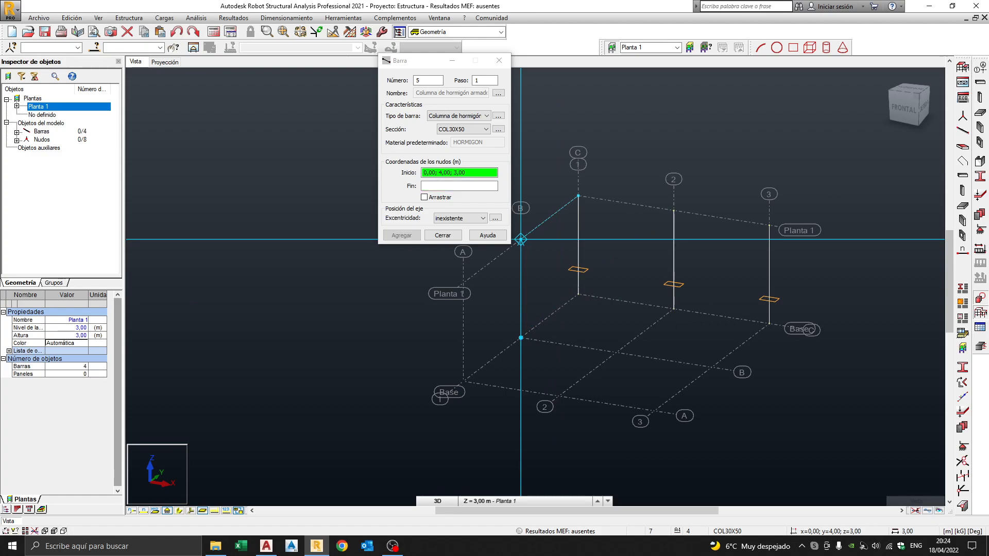
# Draw the remaining columns at 1-A, 2-B, 2-A, 3-A and 3-B, then finish.
pyautogui.click(463, 381)
pyautogui.click(463, 283)
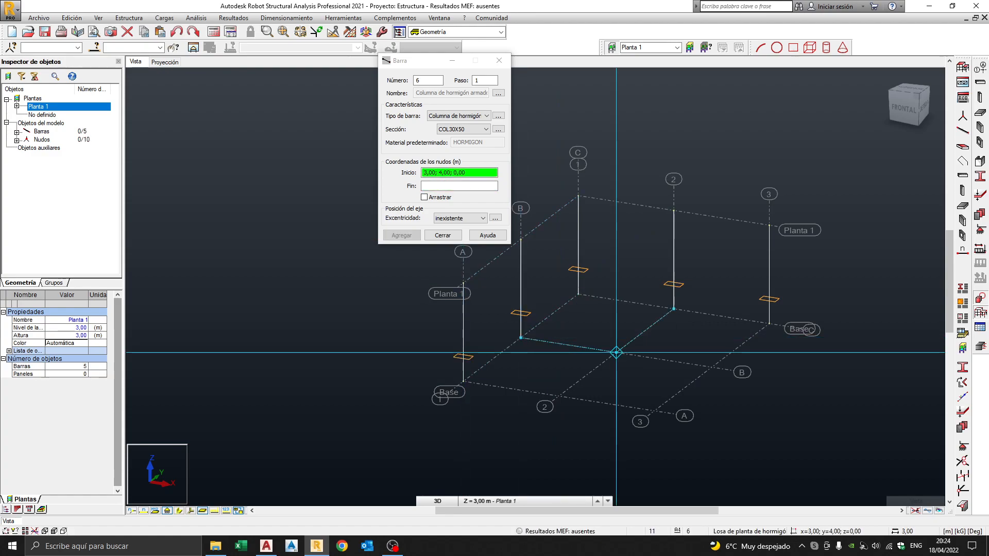
pyautogui.click(616, 352)
pyautogui.click(617, 255)
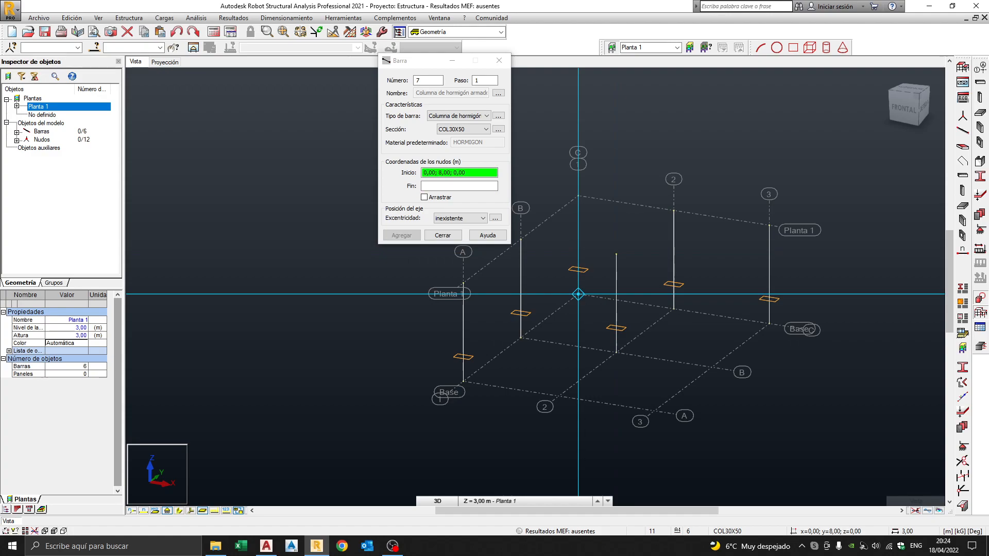
pyautogui.click(558, 396)
pyautogui.click(559, 297)
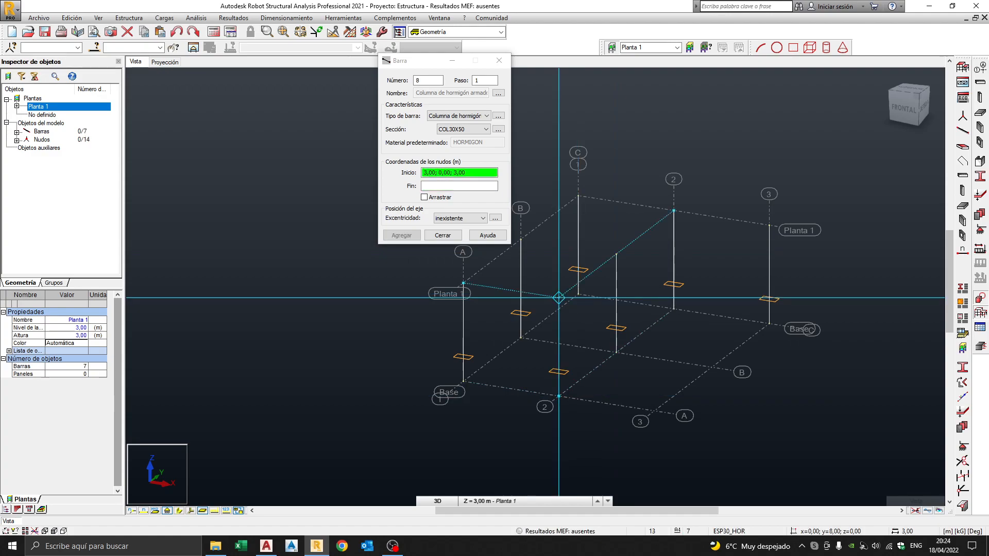
pyautogui.click(654, 411)
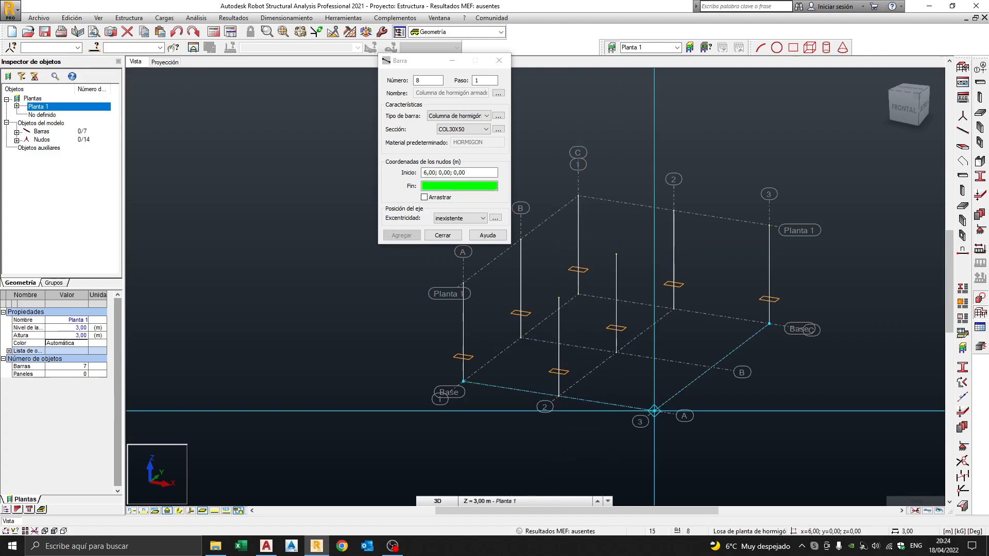
pyautogui.click(654, 312)
pyautogui.click(712, 367)
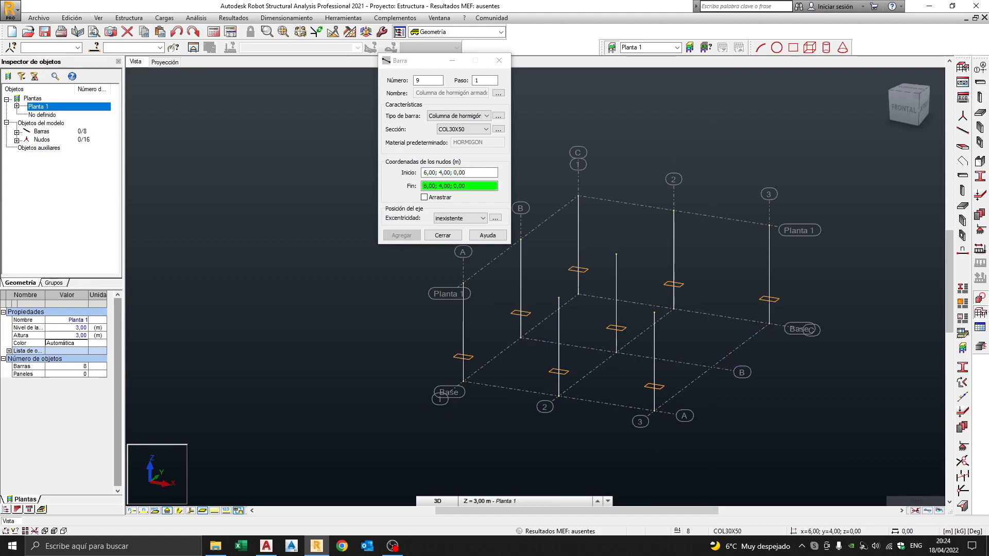
pyautogui.click(711, 268)
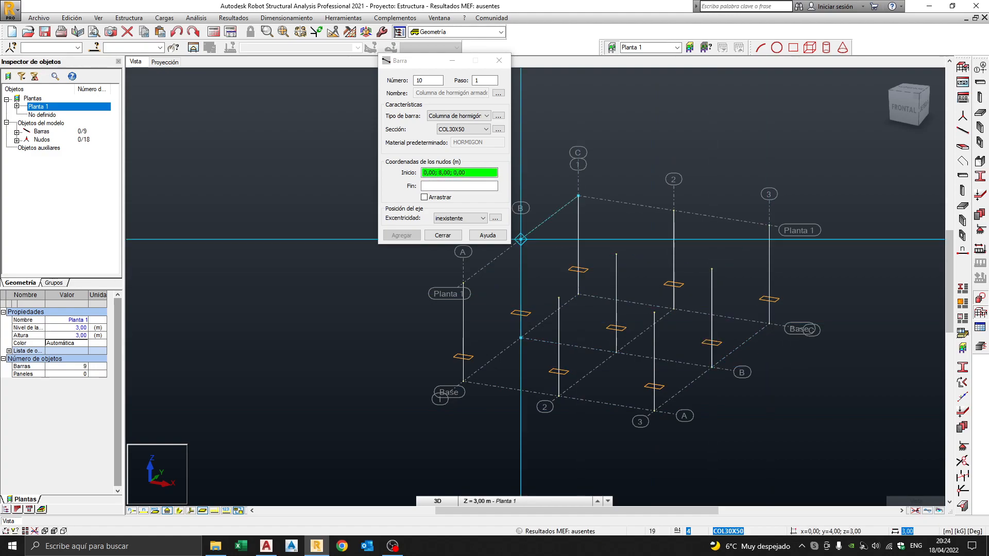
pyautogui.click(442, 235)
pyautogui.moveTo(709, 293); pyautogui.dragTo(623, 275, button='middle')
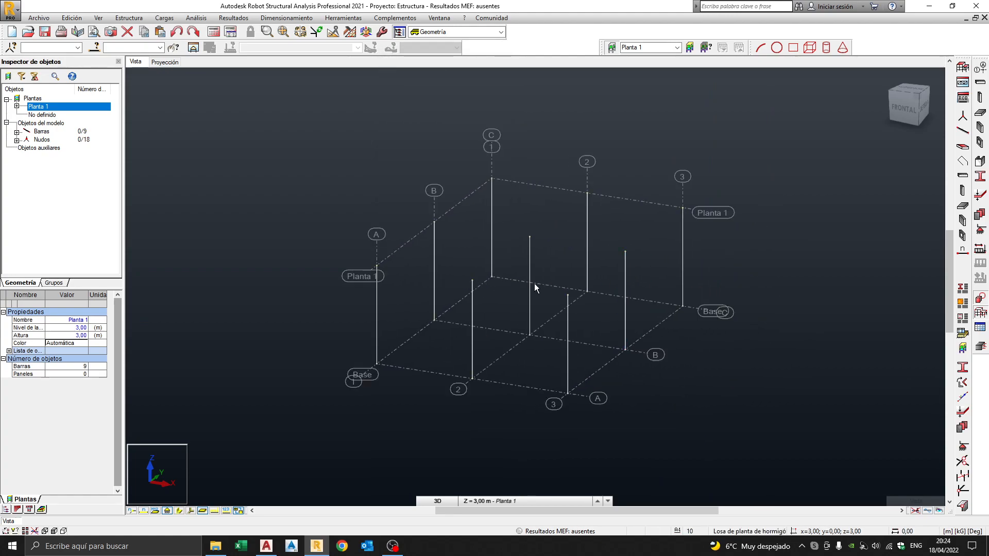
pyautogui.moveTo(553, 290); pyautogui.dragTo(561, 292, button='middle')
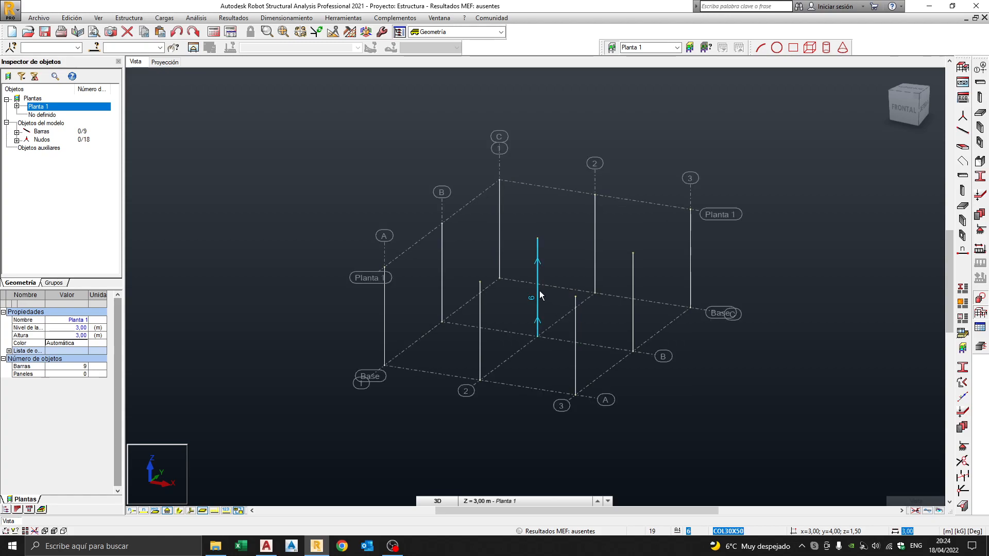
pyautogui.click(455, 231)
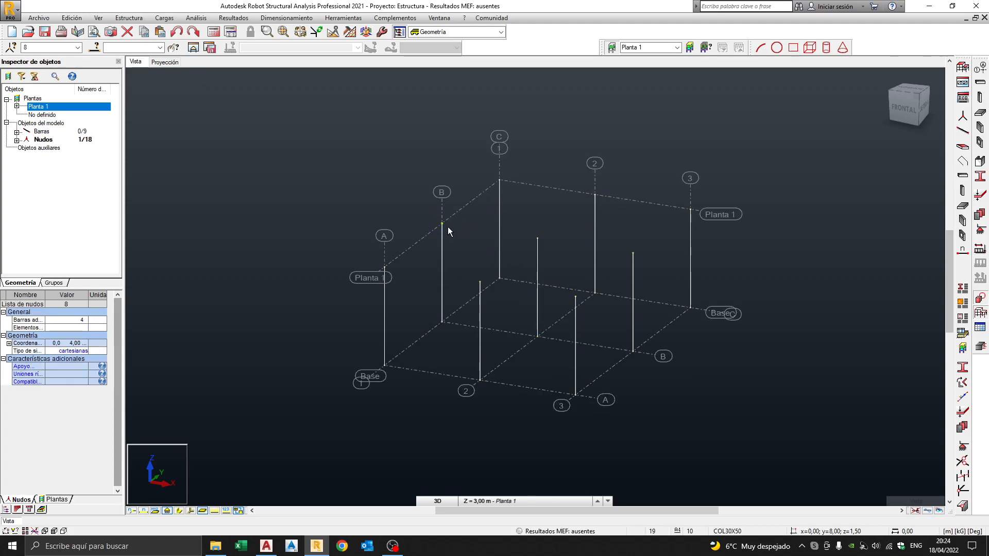
pyautogui.scroll(5, 444, 225)
pyautogui.scroll(-5, 467, 229)
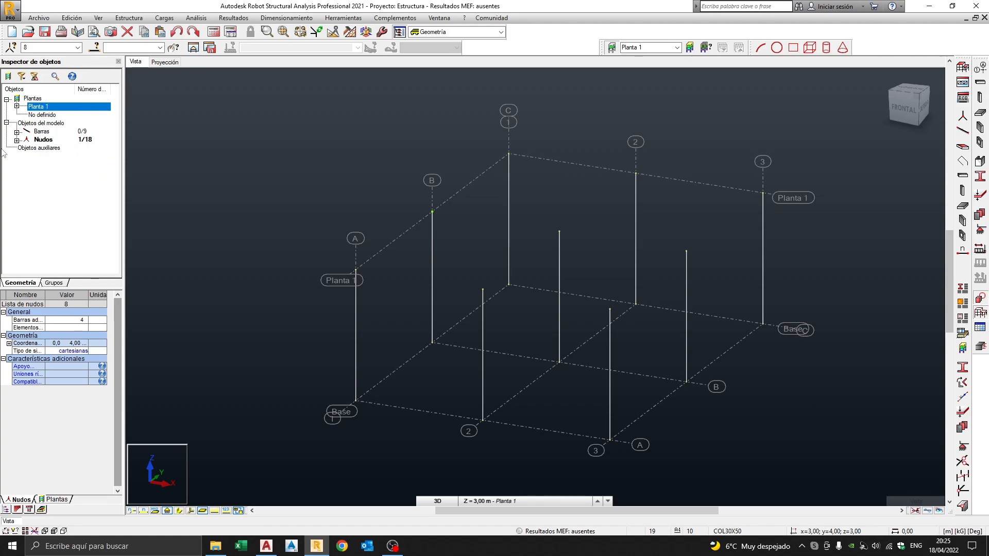
pyautogui.click(16, 140)
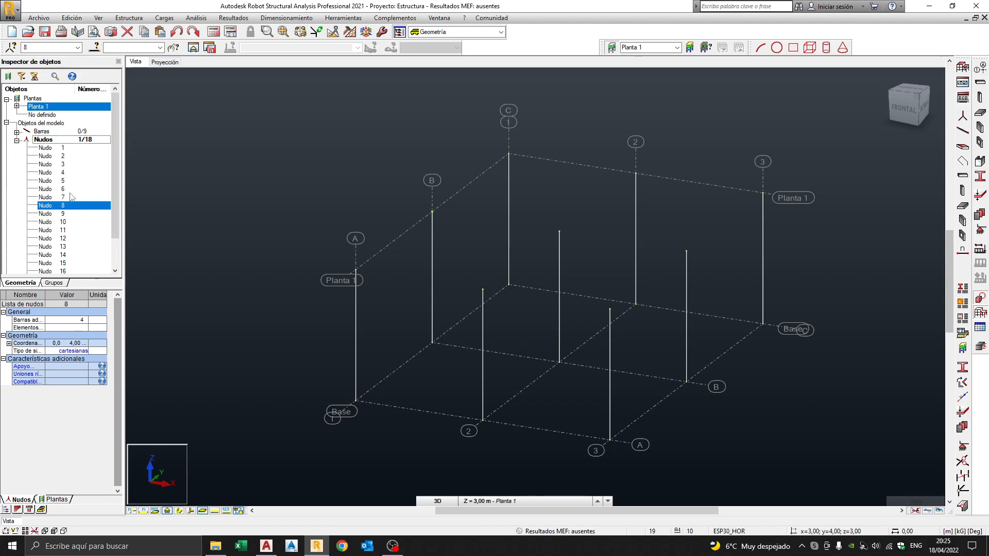
pyautogui.scroll(-1, 112, 205)
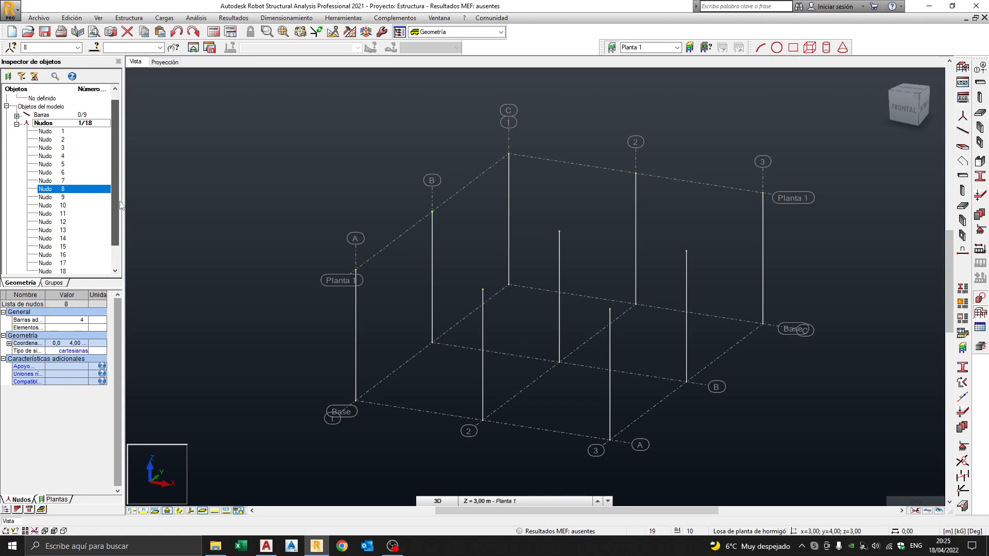
pyautogui.scroll(1, 120, 206)
pyautogui.doubleClick(44, 133)
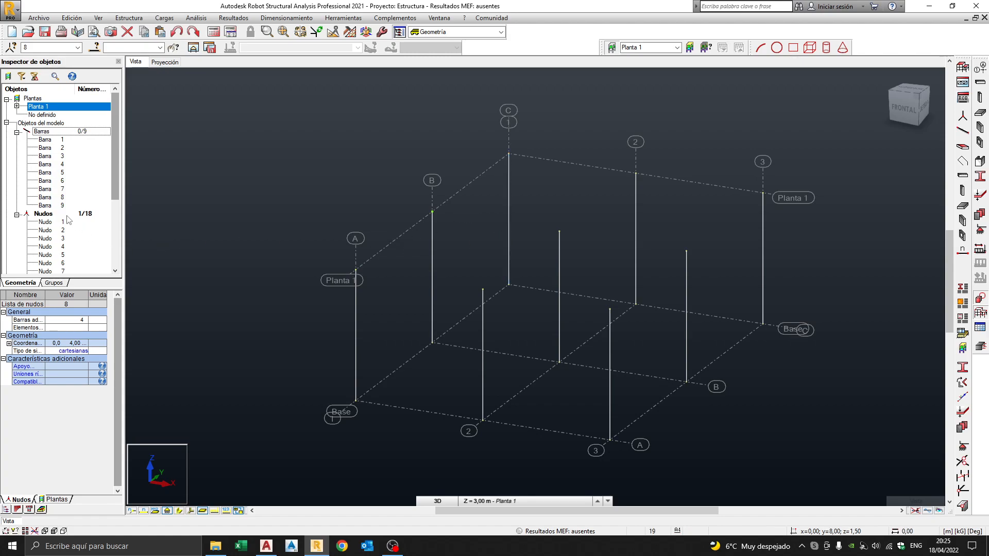
pyautogui.click(86, 214)
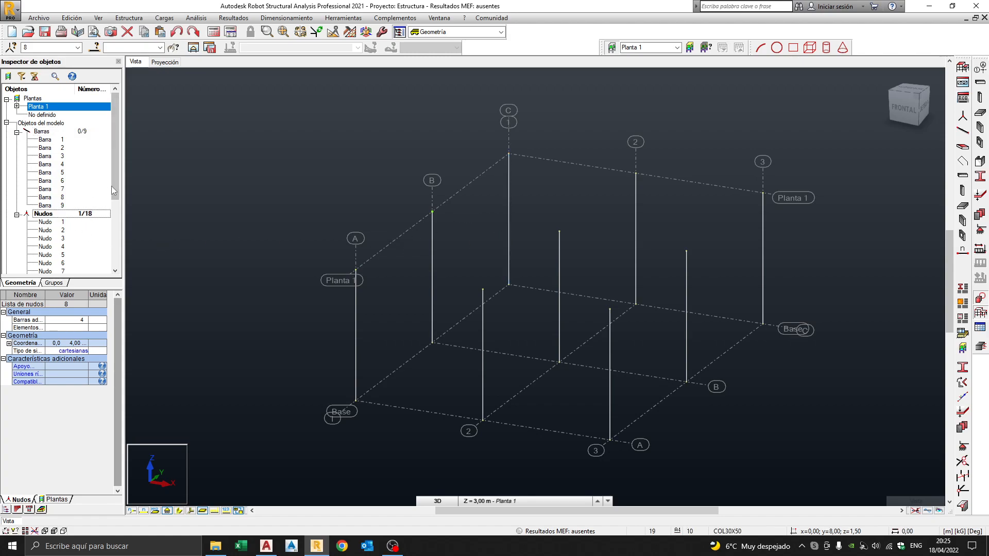
pyautogui.click(16, 132)
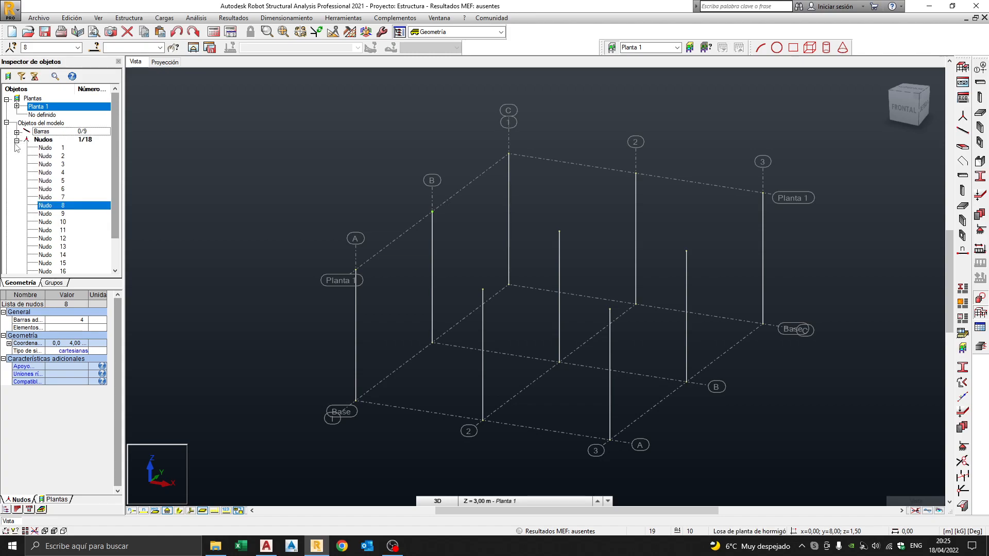
pyautogui.click(17, 141)
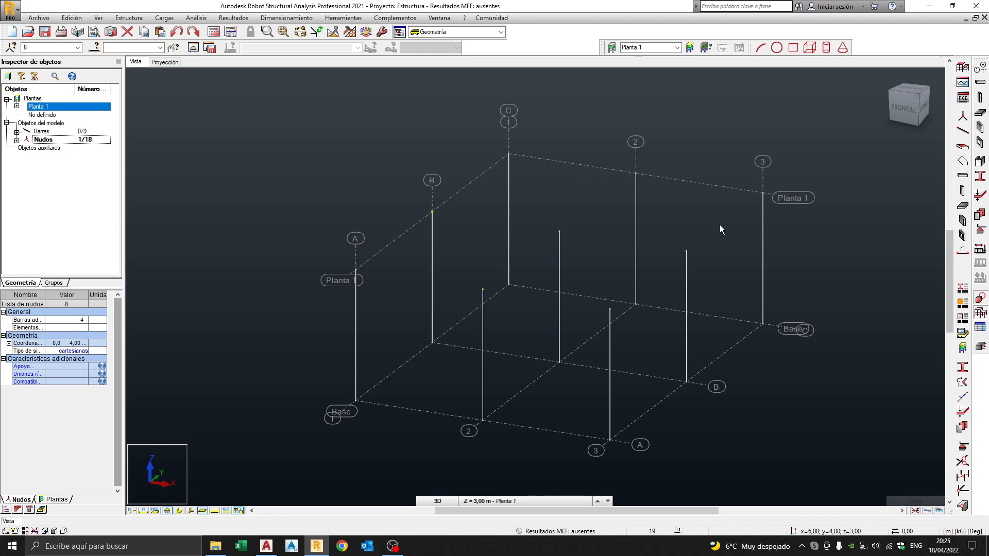
pyautogui.click(793, 257)
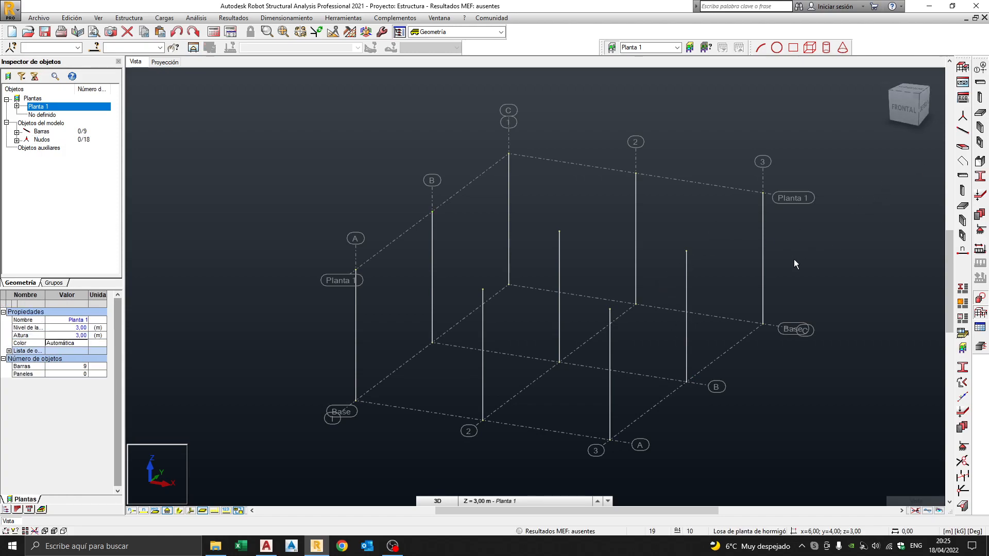
# Set new bars to Viga de hormigón armado with section VIGA20X50.
pyautogui.click(963, 133)
pyautogui.click(458, 115)
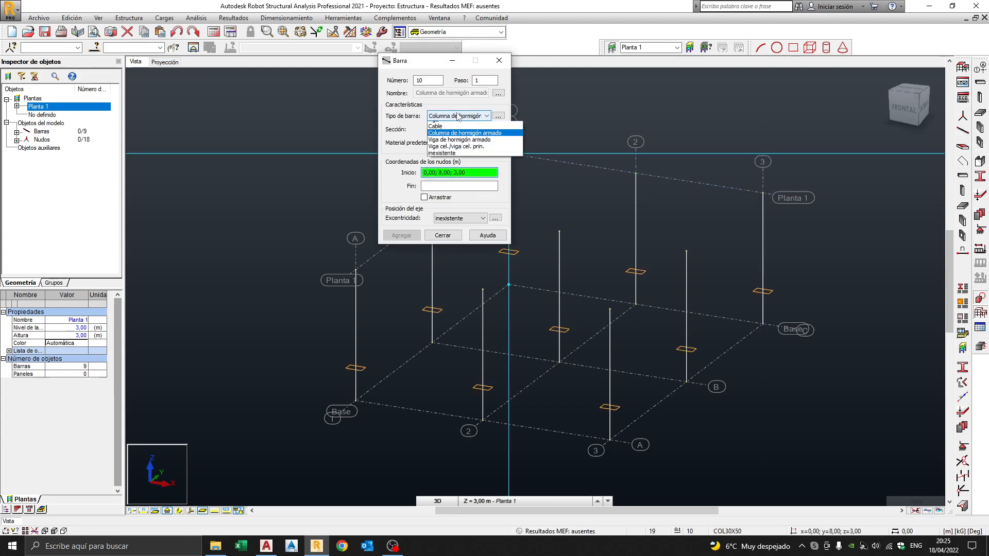
pyautogui.click(471, 180)
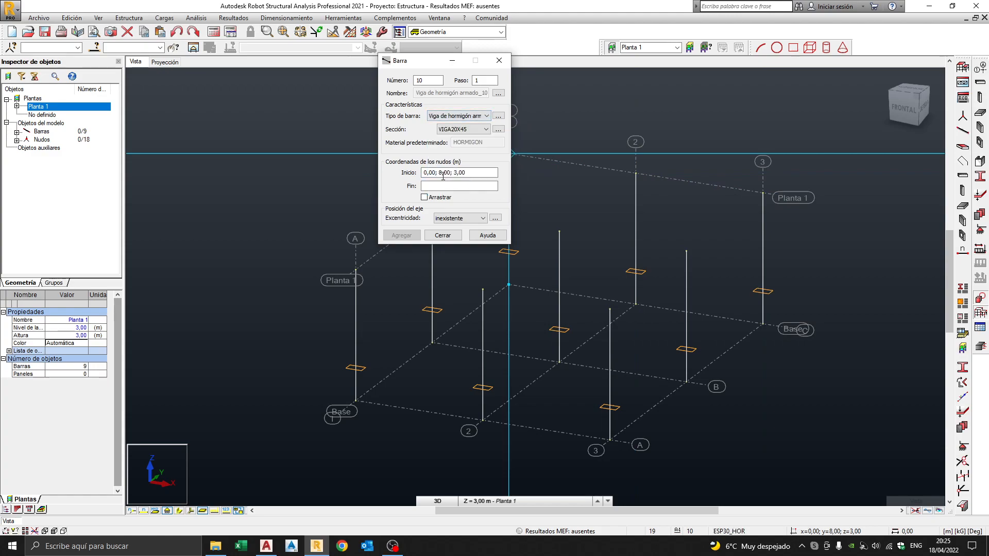
pyautogui.click(467, 130)
pyautogui.click(456, 146)
pyautogui.click(462, 173)
# Draw perimeter beams C-3 to C-1, C-1 to A-1, A-1 to A-3, and A-3 to B-3.
pyautogui.moveTo(645, 210); pyautogui.dragTo(732, 229, button='middle')
pyautogui.scroll(-1, 679, 227)
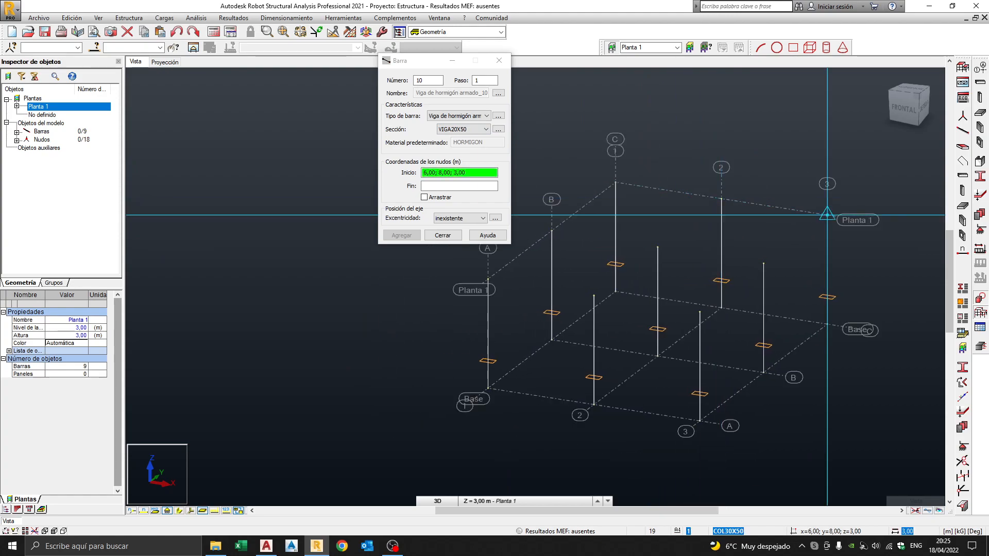
pyautogui.click(827, 215)
pyautogui.click(721, 199)
pyautogui.click(721, 199)
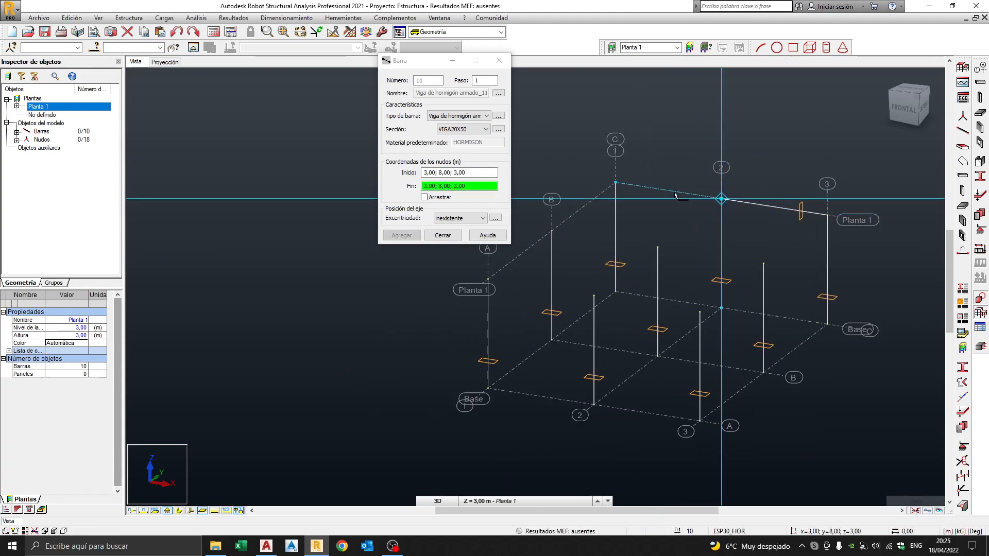
pyautogui.click(615, 183)
pyautogui.click(552, 231)
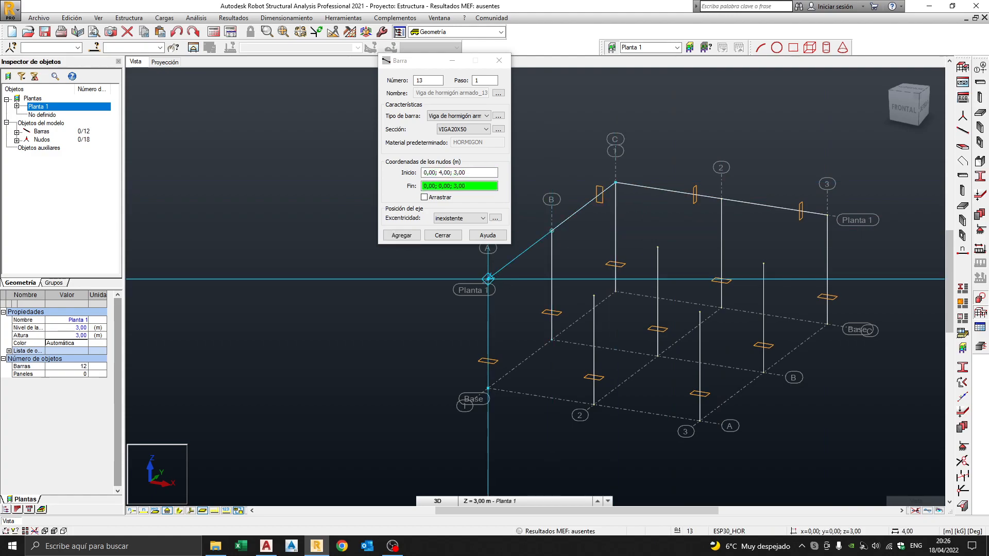
pyautogui.click(487, 278)
pyautogui.click(594, 296)
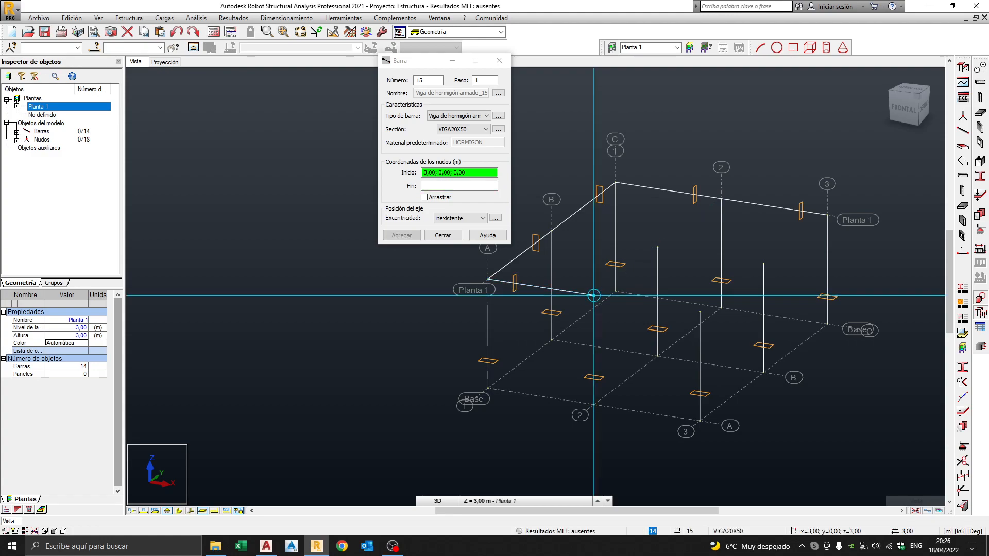
pyautogui.click(699, 312)
pyautogui.click(763, 263)
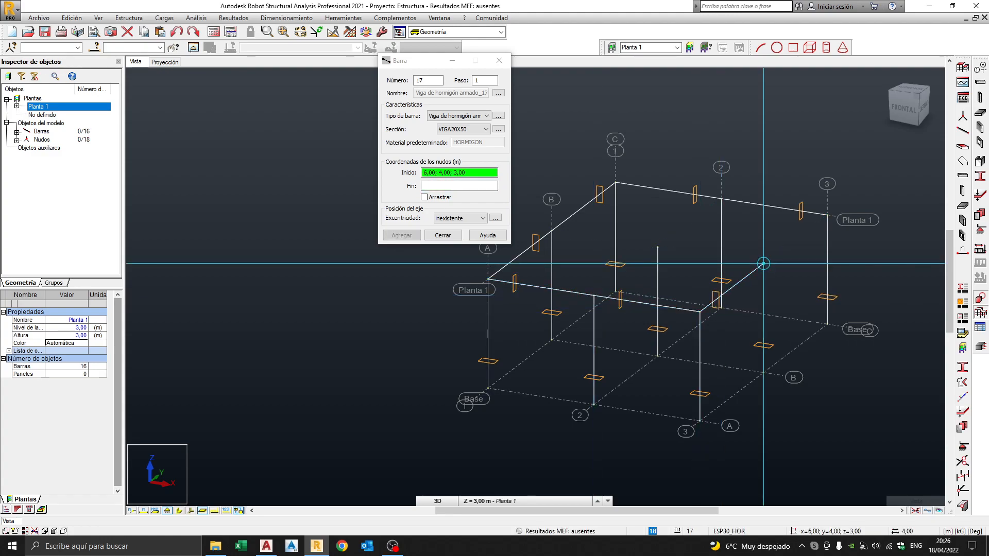
# Add beams B-3 to C-3, B-3 to B-1, and C-2 to A-2, then finish.
pyautogui.click(827, 215)
pyautogui.click(657, 247)
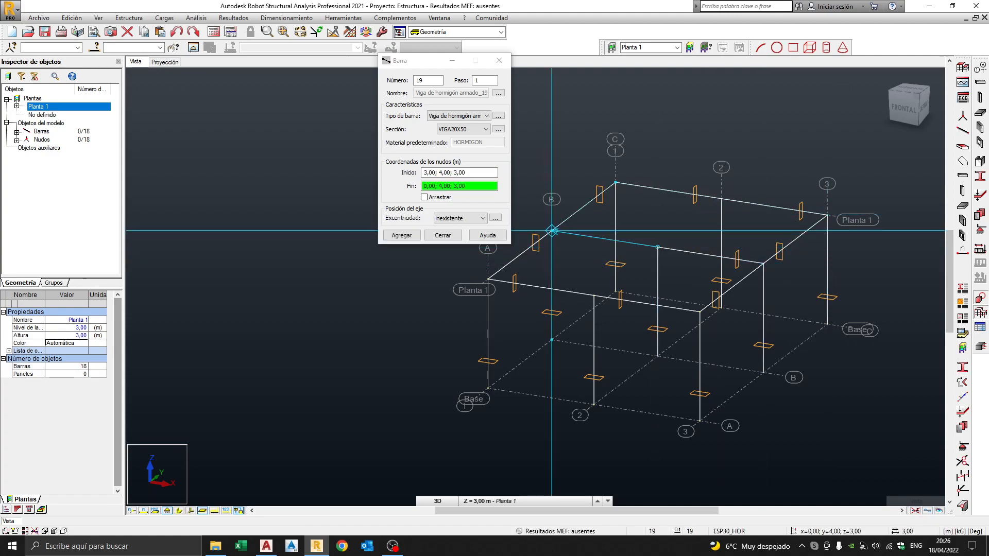
pyautogui.click(551, 231)
pyautogui.click(721, 199)
pyautogui.click(657, 247)
pyautogui.click(594, 295)
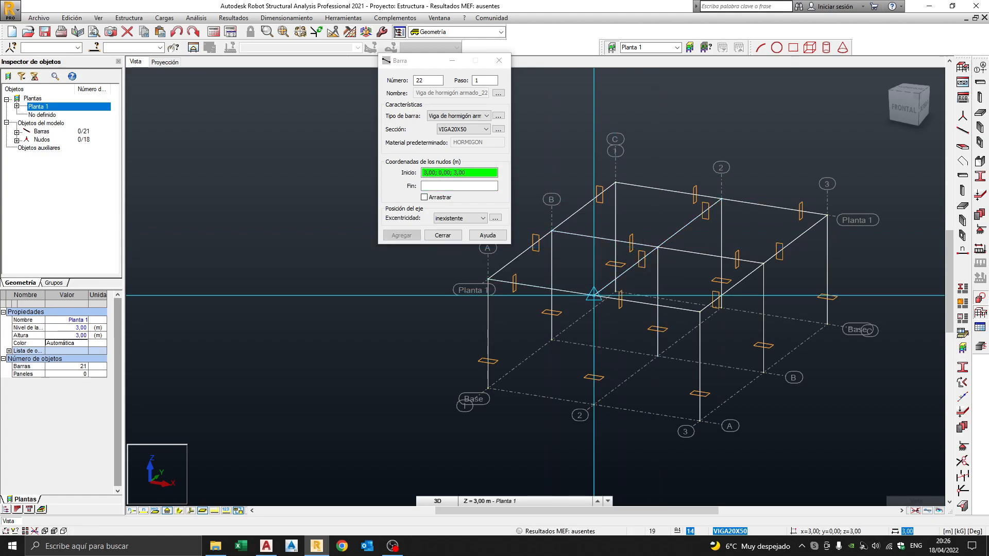
pyautogui.click(442, 236)
pyautogui.moveTo(670, 283); pyautogui.dragTo(527, 282, button='middle')
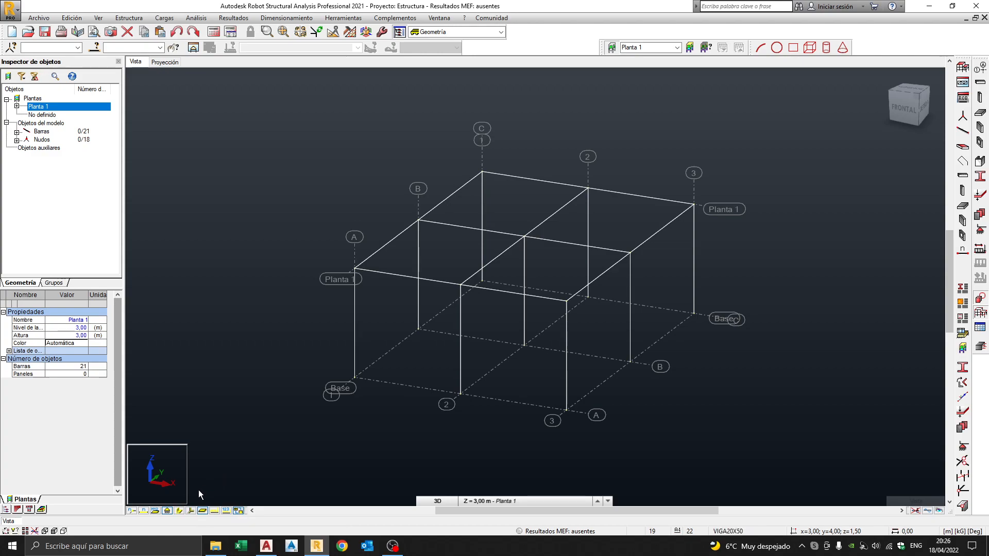
# Display the frame's members as solid section shapes instead of plain lines.
pyautogui.click(180, 511)
pyautogui.click(181, 515)
pyautogui.click(181, 515)
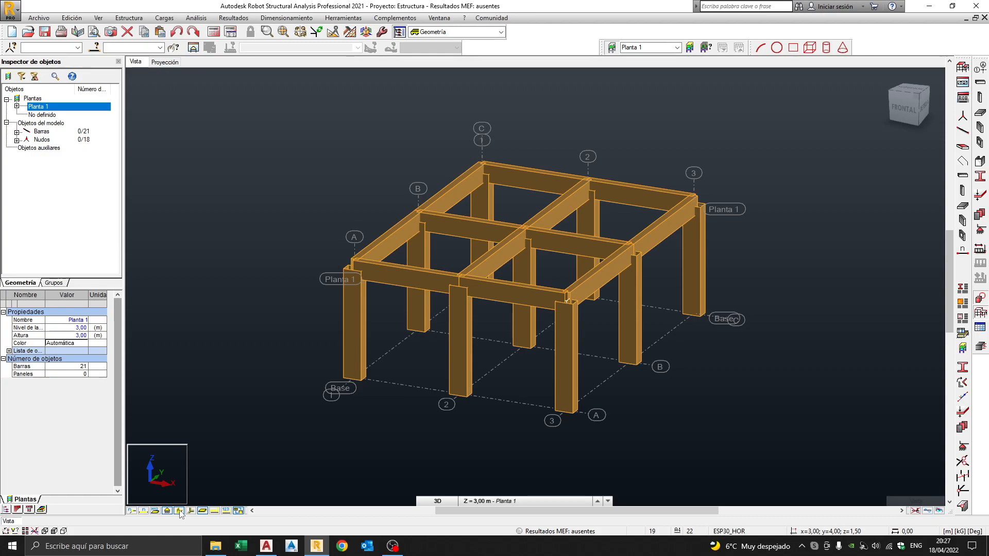
pyautogui.click(179, 511)
pyautogui.click(180, 511)
# Label every node and bar with its number, then reframe the 3D view.
pyautogui.click(131, 512)
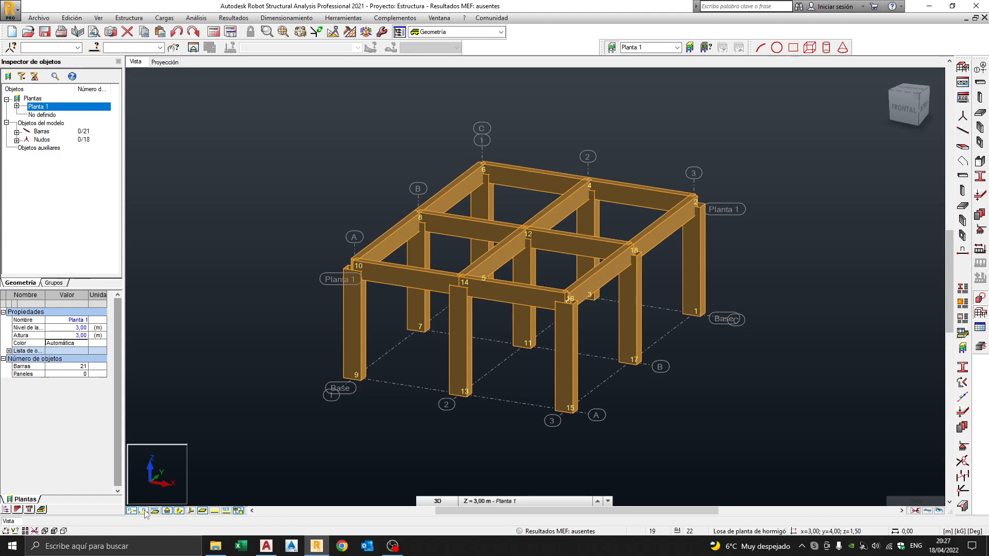
pyautogui.click(144, 512)
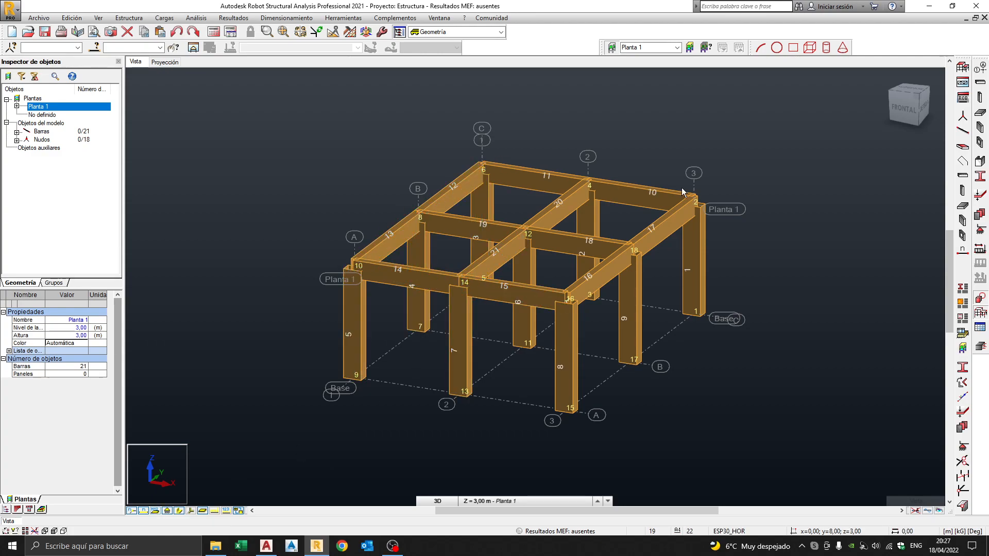
pyautogui.moveTo(579, 291)
pyautogui.mouseDown(button='middle')
pyautogui.moveTo(617, 282)
pyautogui.moveTo(589, 279)
pyautogui.mouseUp(button='middle')
pyautogui.scroll(1, 570, 303)
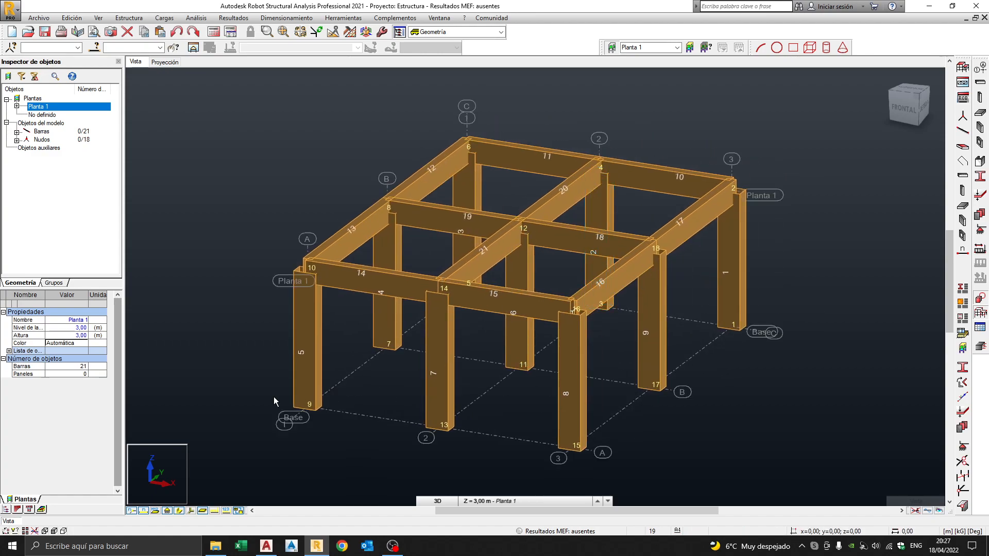
pyautogui.click(181, 512)
pyautogui.click(180, 512)
pyautogui.moveTo(613, 310); pyautogui.dragTo(625, 303, button='middle')
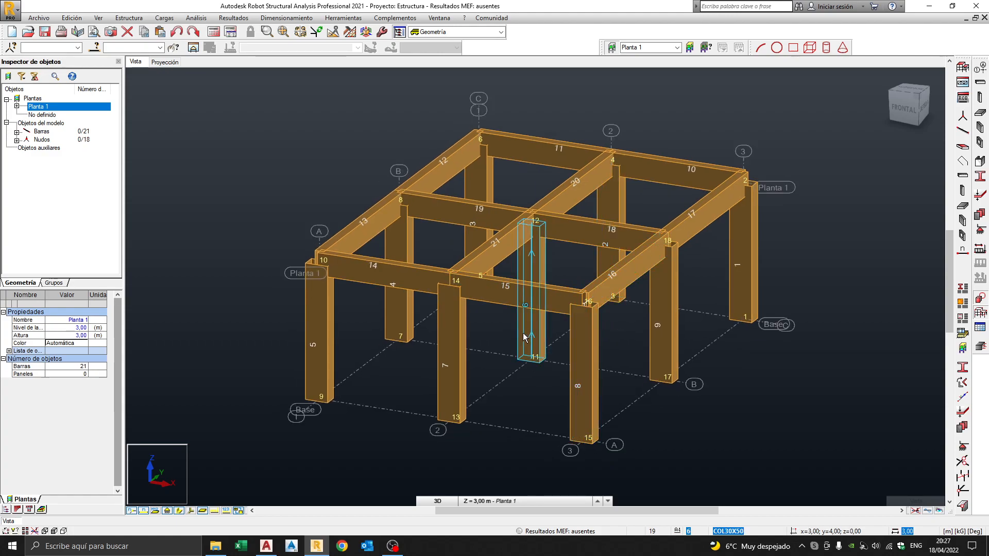
pyautogui.moveTo(622, 323); pyautogui.dragTo(594, 335, button='middle')
pyautogui.scroll(-2, 585, 336)
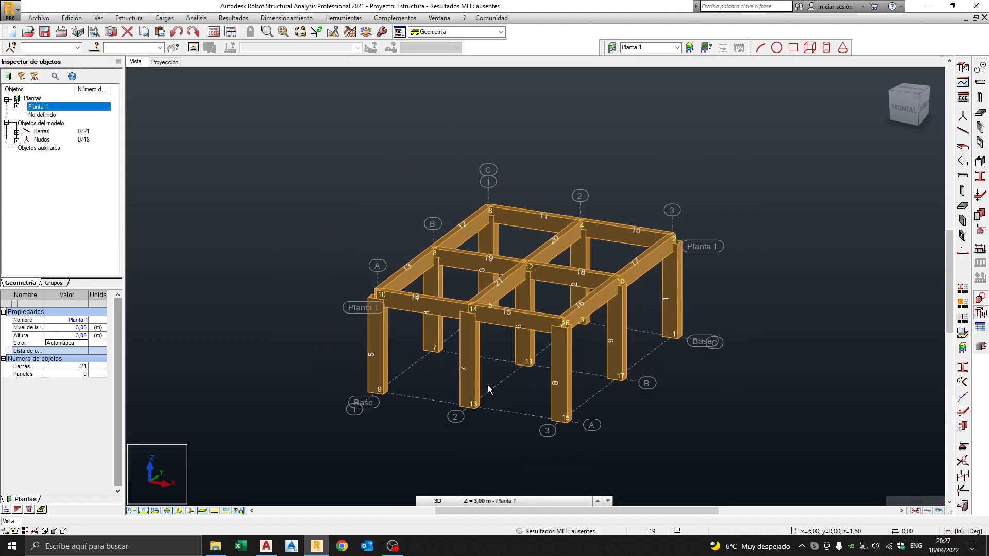
# Switch to the flat XY plan projection and centre the grid.
pyautogui.click(164, 62)
pyautogui.moveTo(734, 172); pyautogui.dragTo(531, 285, button='middle')
pyautogui.scroll(3, 530, 285)
pyautogui.scroll(2, 521, 236)
pyautogui.moveTo(579, 235); pyautogui.dragTo(543, 245, button='middle')
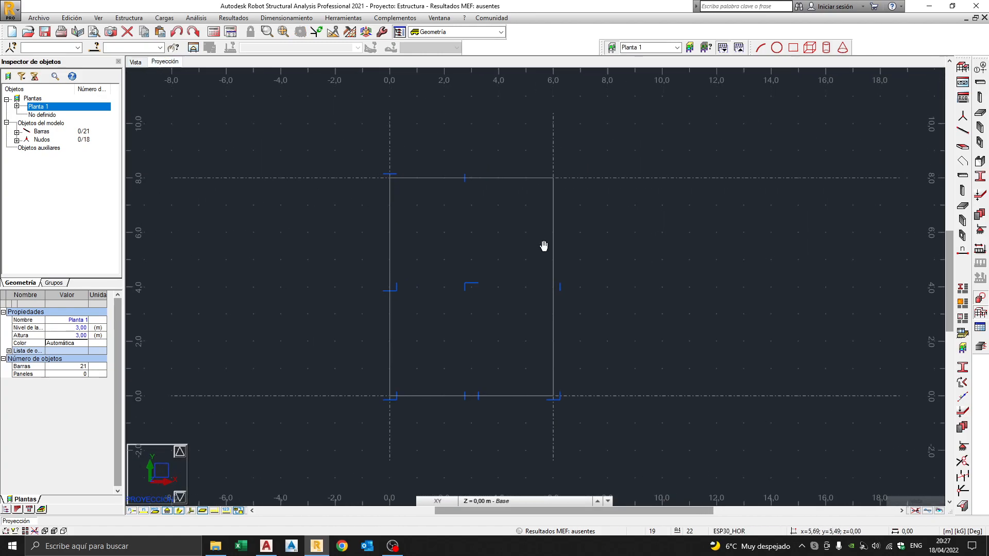
# Show the Base level (Z = 0,00 m) in plan after briefly viewing Planta 1.
pyautogui.click(499, 502)
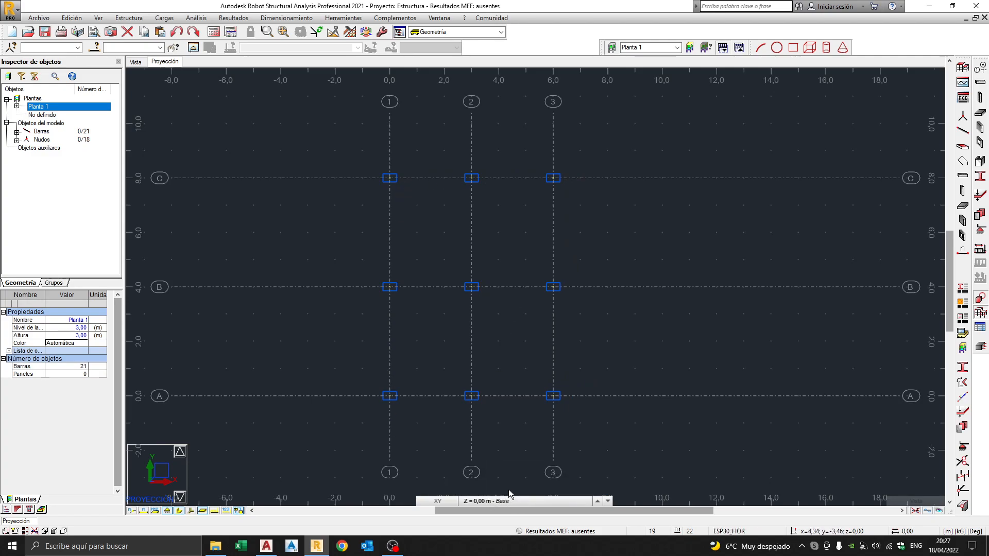
pyautogui.click(505, 501)
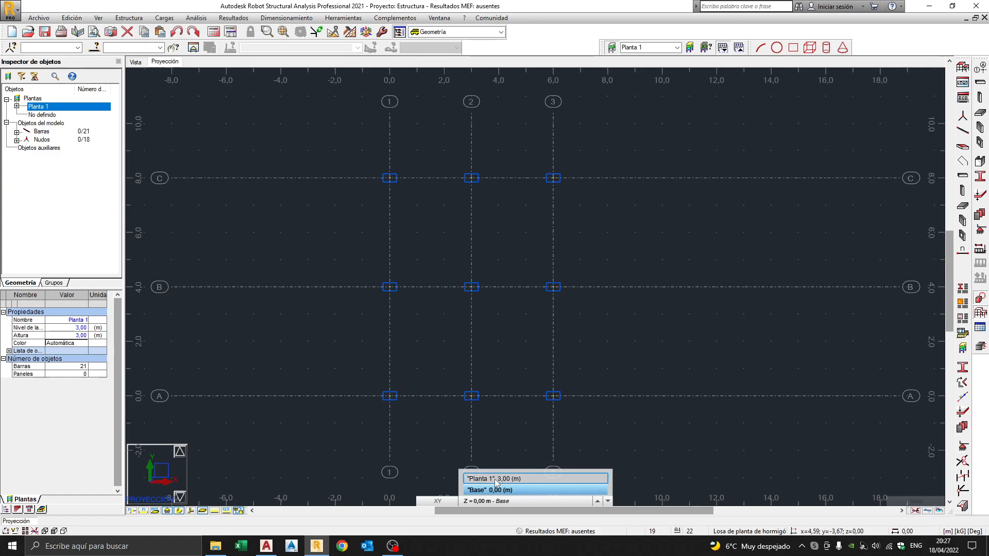
pyautogui.click(512, 480)
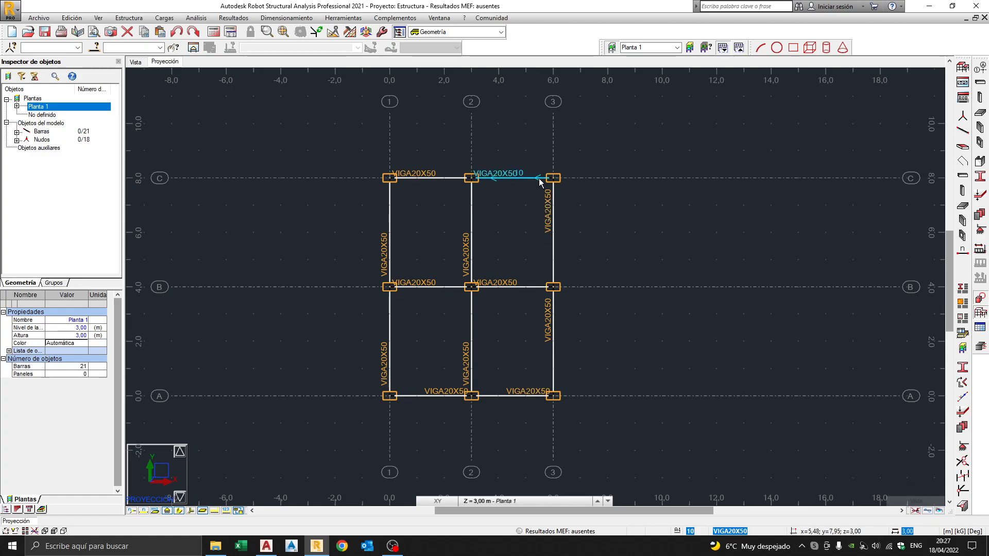
pyautogui.click(505, 501)
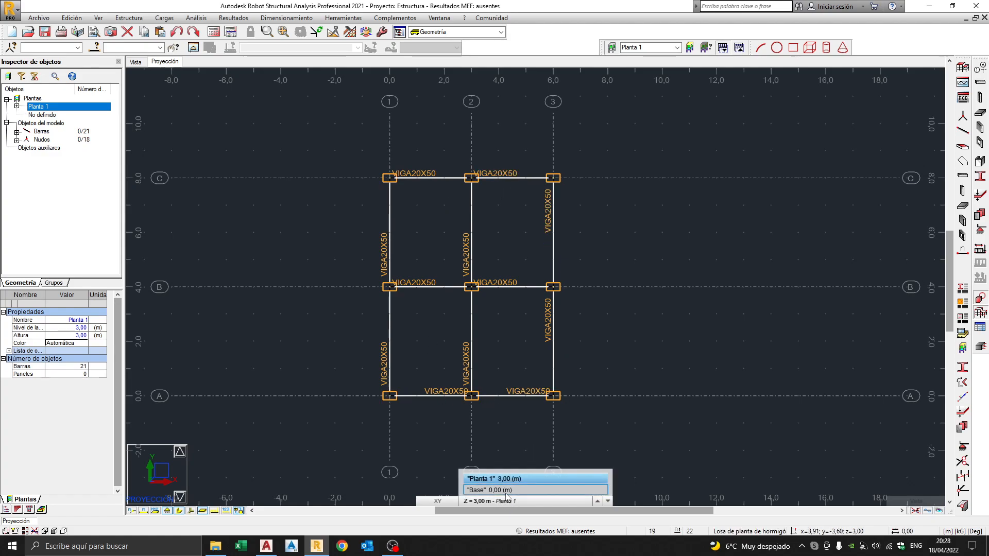
pyautogui.click(505, 491)
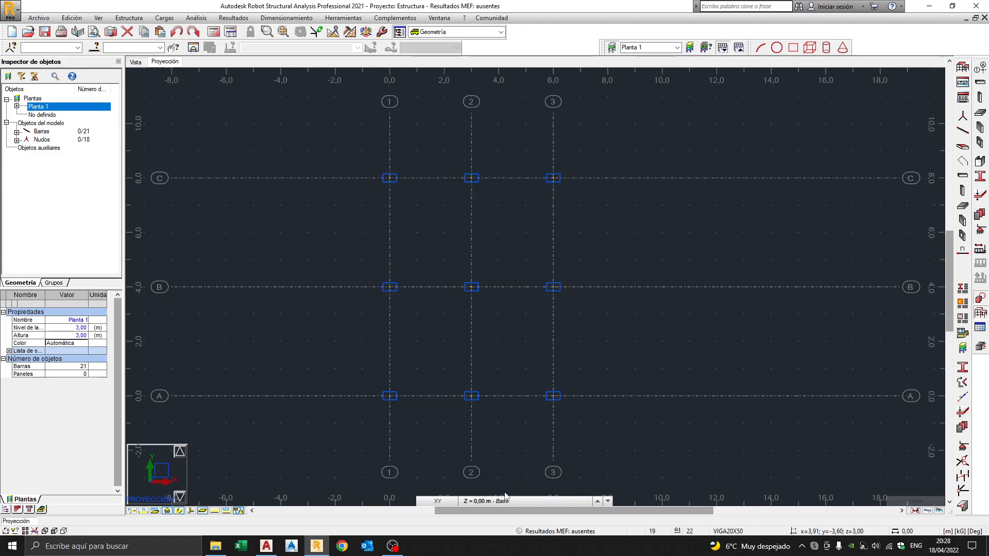
# Return to the 3D view of the frame and zoom in and out.
pyautogui.click(135, 62)
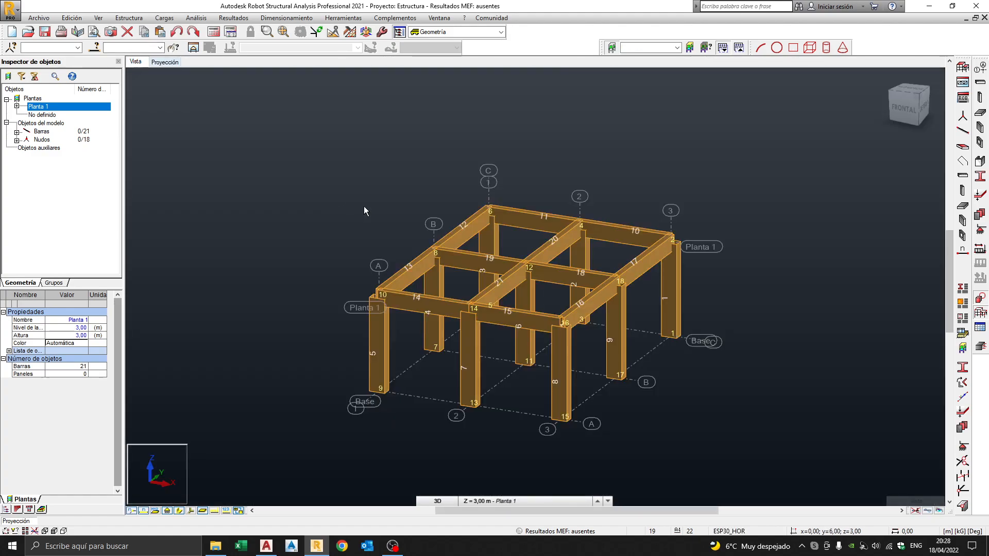
pyautogui.scroll(3, 564, 271)
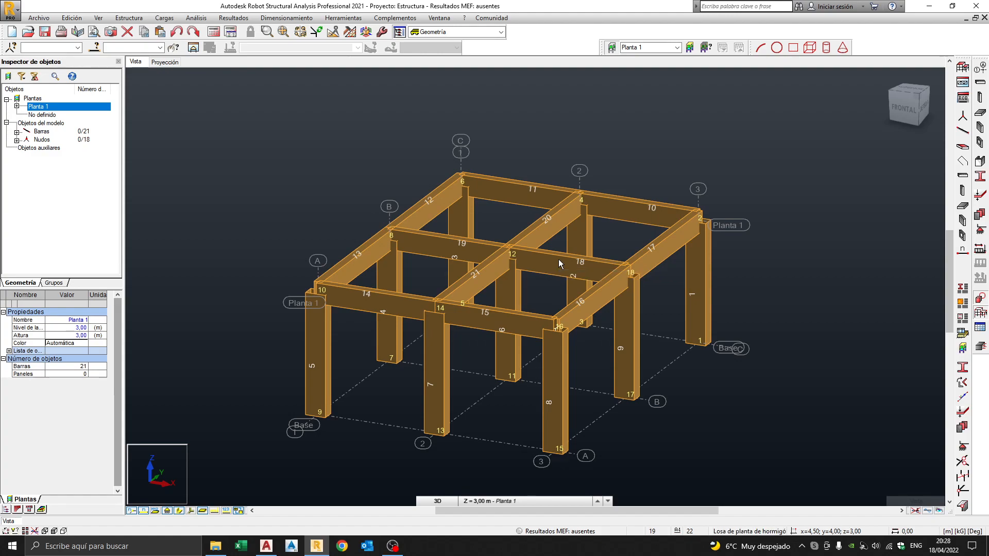
pyautogui.scroll(-3, 559, 264)
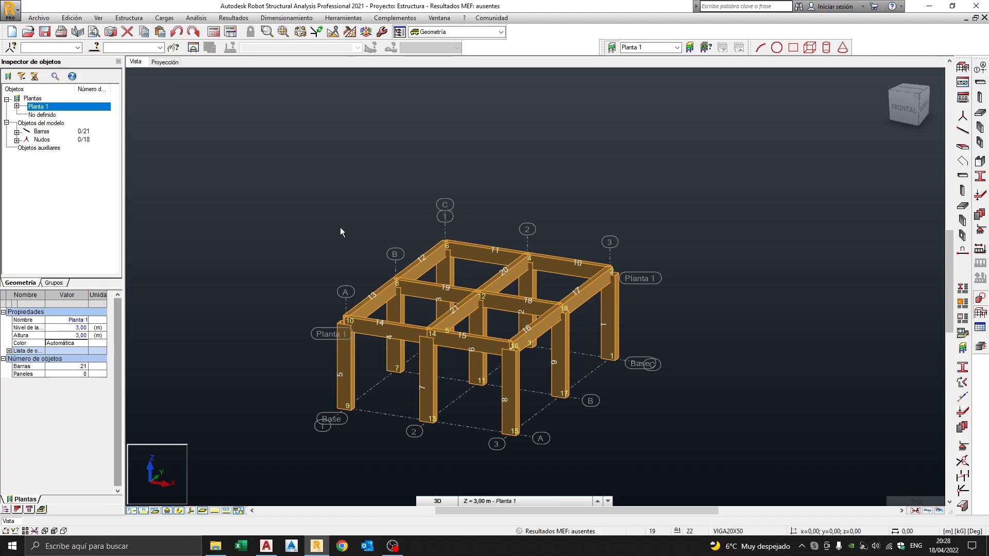
# Start a new storey from the Plantas menu and name it Planta 2.
pyautogui.rightClick(31, 101)
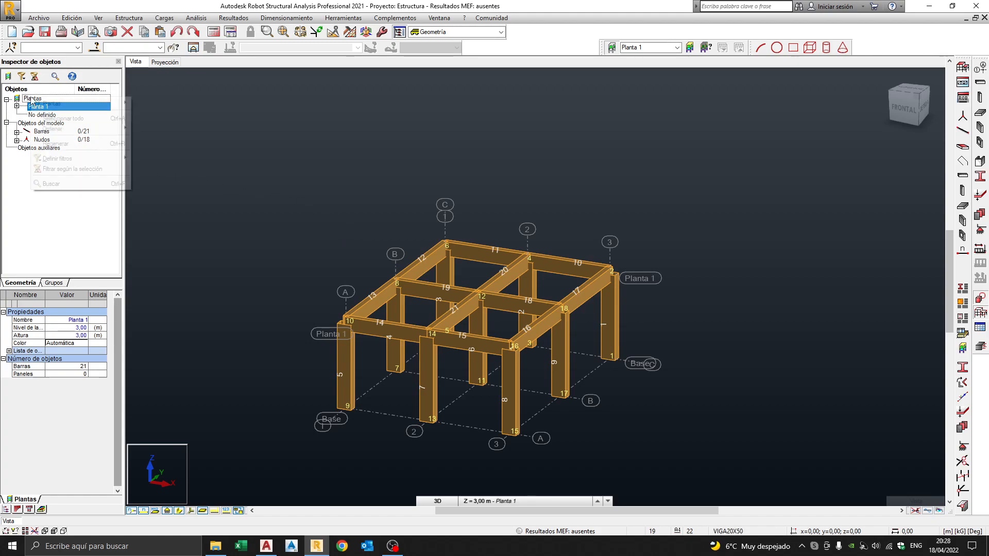
pyautogui.moveTo(72, 103)
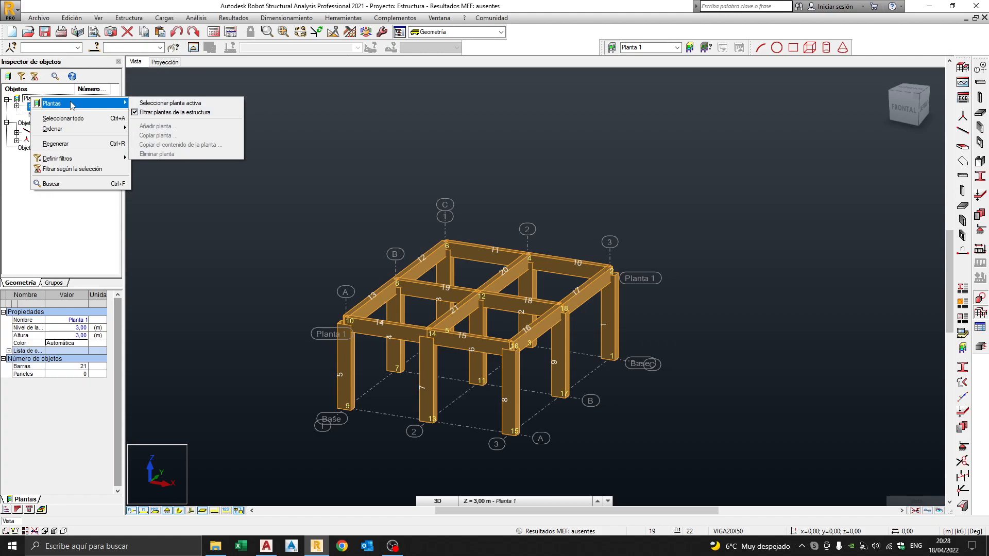
pyautogui.click(161, 113)
pyautogui.rightClick(36, 101)
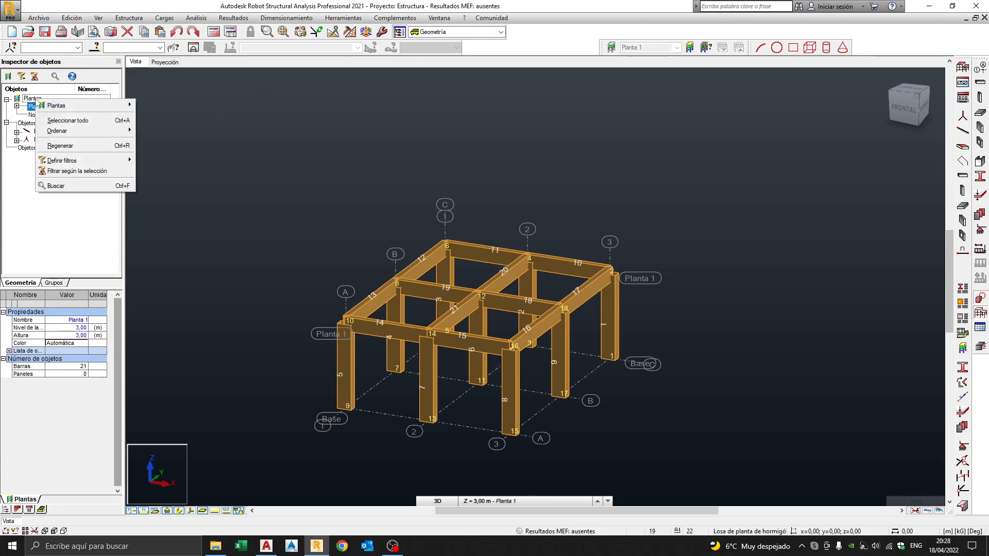
pyautogui.moveTo(113, 106)
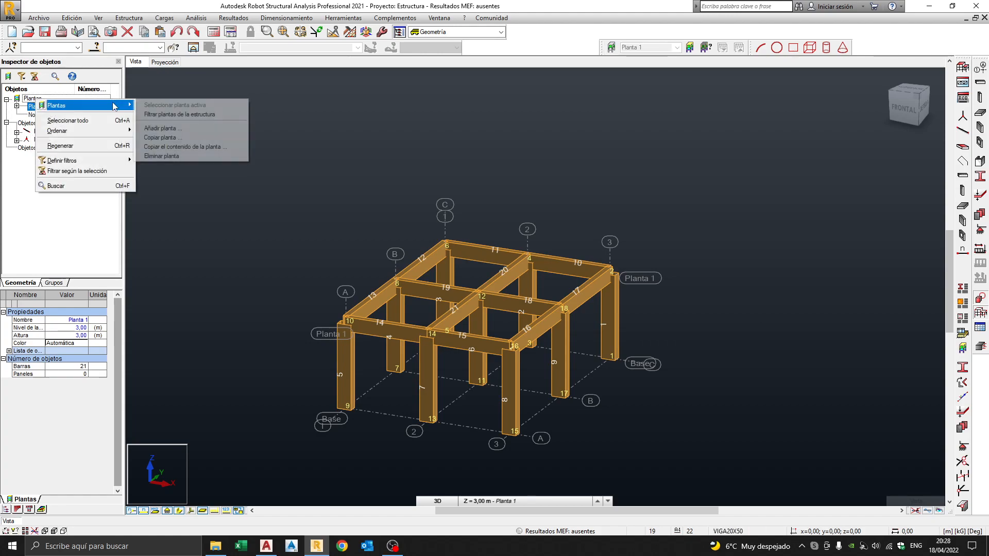
pyautogui.click(160, 129)
pyautogui.click(515, 235)
pyautogui.press('BackSpace')
pyautogui.write('2')
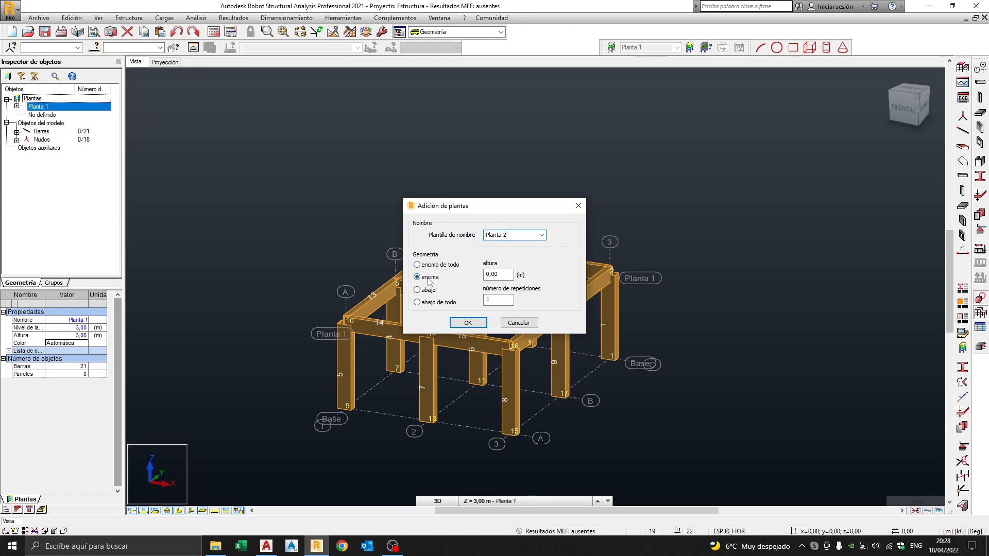
# Place Planta 2 above Planta 1 with a 3 m height and create it.
pyautogui.moveTo(505, 276); pyautogui.dragTo(458, 281)
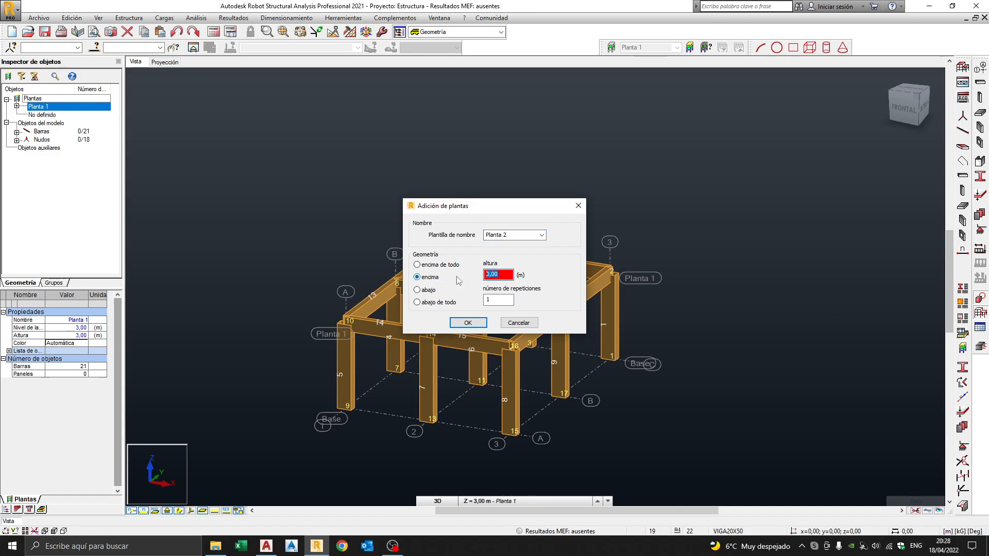
pyautogui.click(432, 266)
pyautogui.doubleClick(502, 273)
pyautogui.write('3')
pyautogui.click(468, 322)
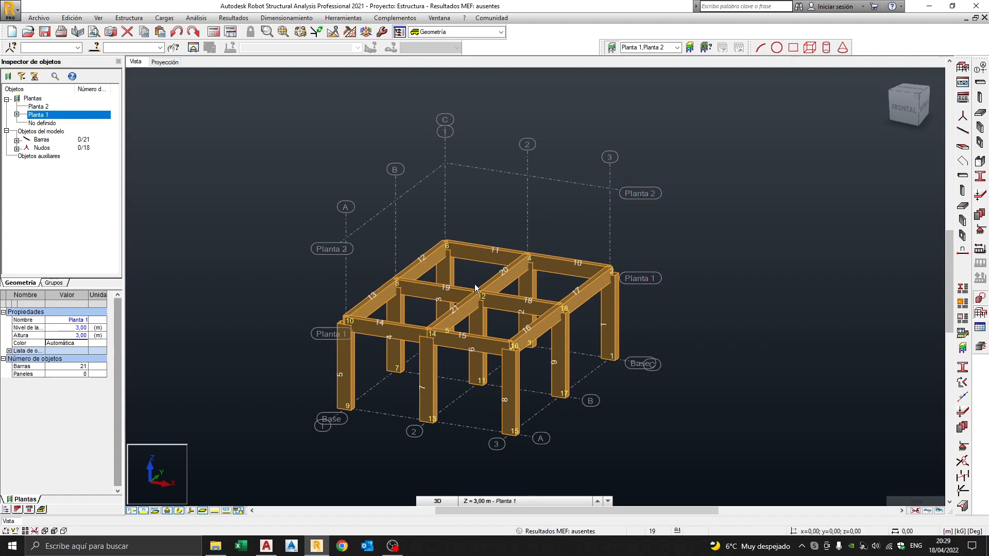
pyautogui.moveTo(478, 284); pyautogui.dragTo(489, 289, button='middle')
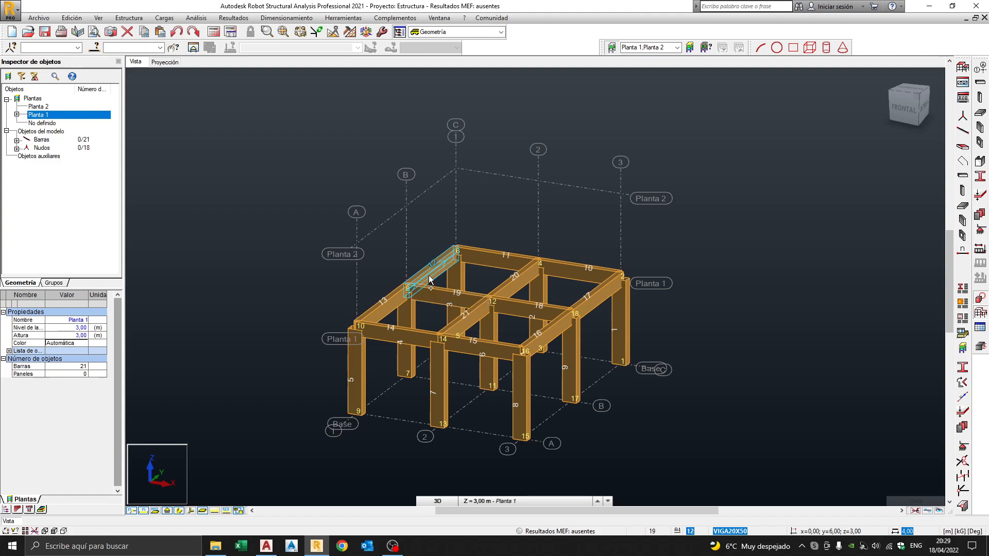
pyautogui.keyDown('shift'); pyautogui.moveTo(423, 291); pyautogui.dragTo(450, 276, button='middle'); pyautogui.keyUp('shift')
pyautogui.keyDown('shift'); pyautogui.moveTo(450, 276); pyautogui.dragTo(458, 276); pyautogui.keyUp('shift')
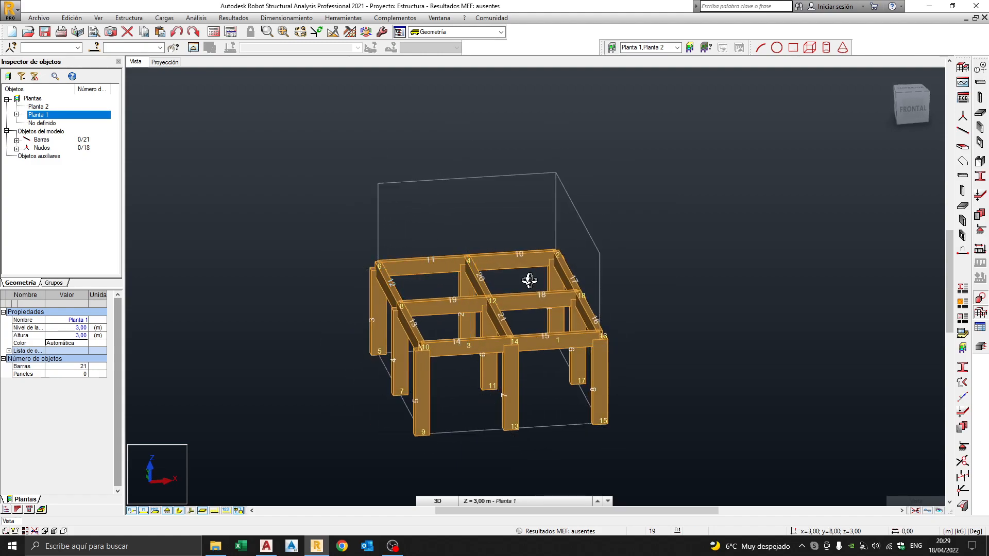
pyautogui.keyDown('shift'); pyautogui.moveTo(528, 281); pyautogui.dragTo(495, 288, button='middle'); pyautogui.keyUp('shift')
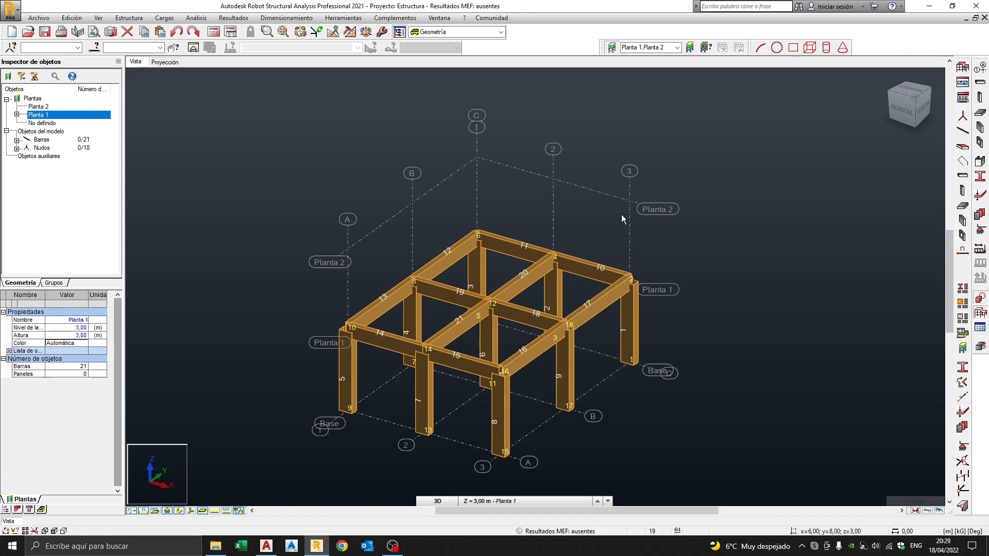
# Apply the grid's Z levels: Base 0.00, Planta 1 3.00, Planta 2 6.00.
pyautogui.click(981, 70)
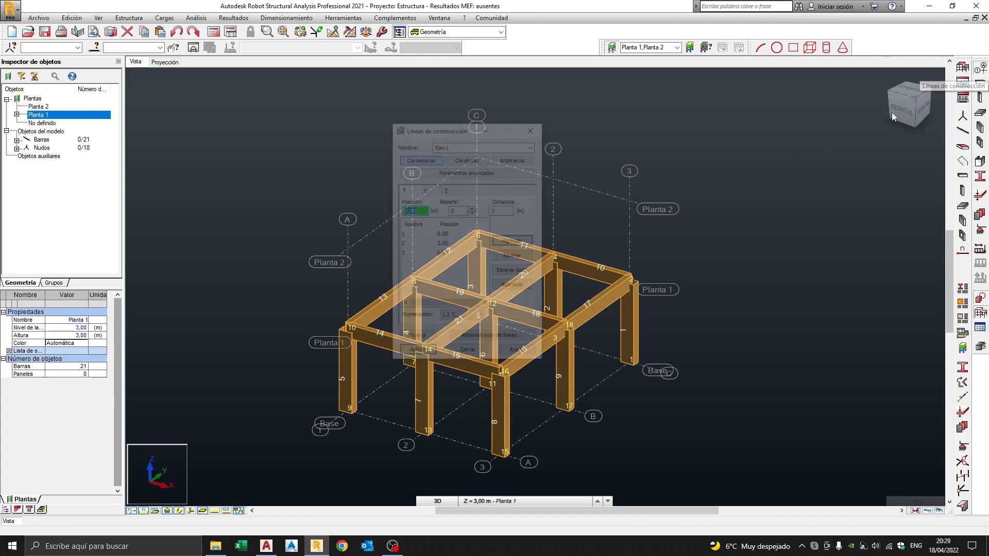
pyautogui.click(446, 190)
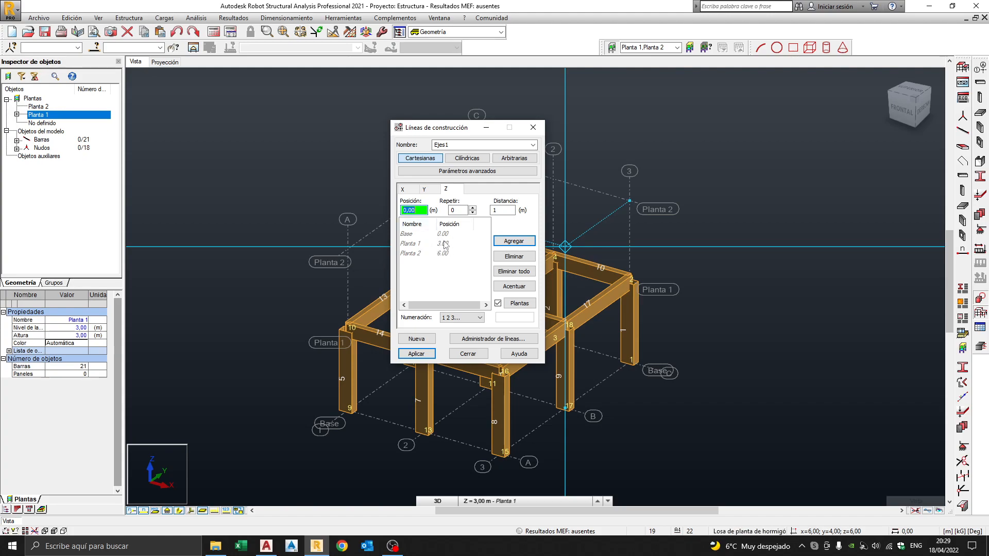
pyautogui.click(415, 354)
pyautogui.click(468, 353)
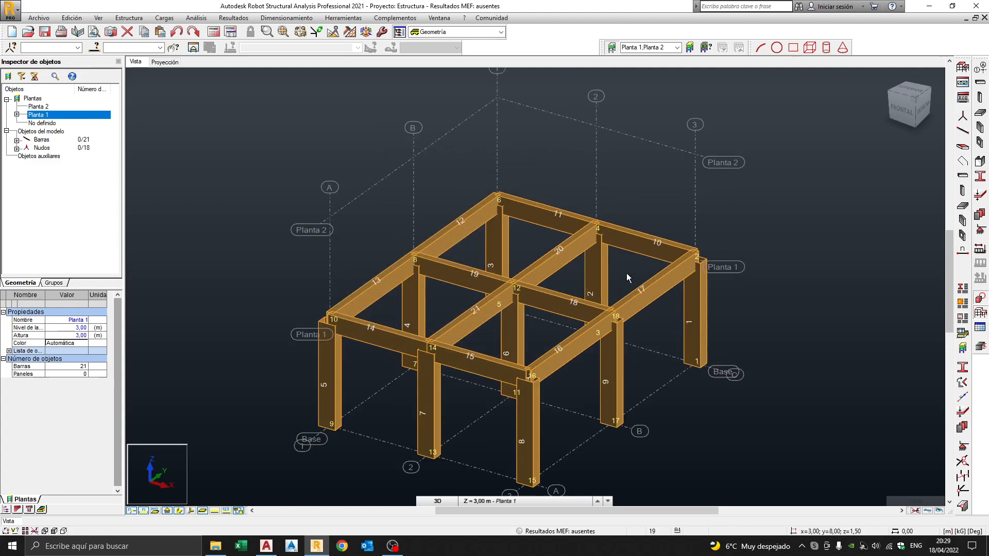
pyautogui.scroll(2, 624, 257)
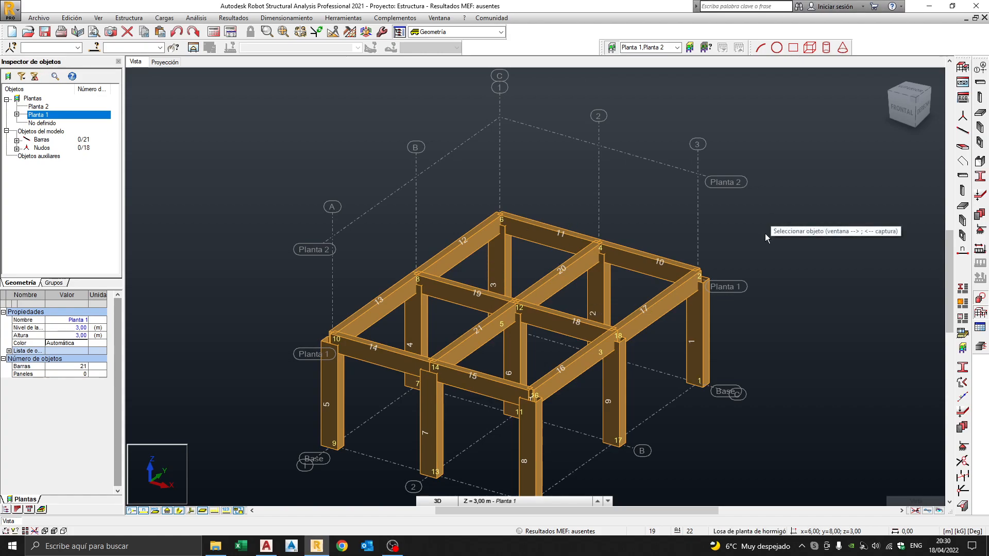
# Set new bars to reinforced concrete columns with the COL30X40 section.
pyautogui.click(962, 147)
pyautogui.click(464, 116)
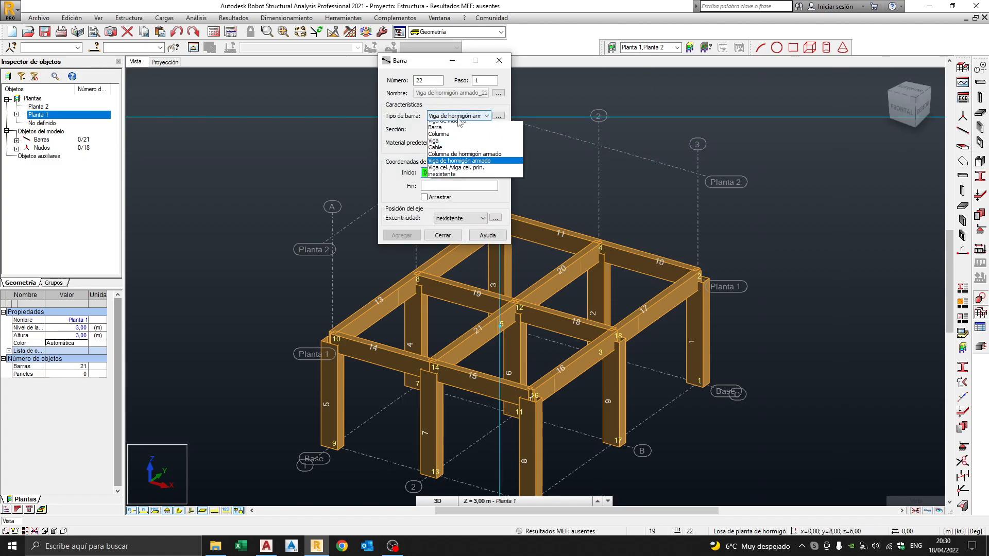
pyautogui.click(482, 173)
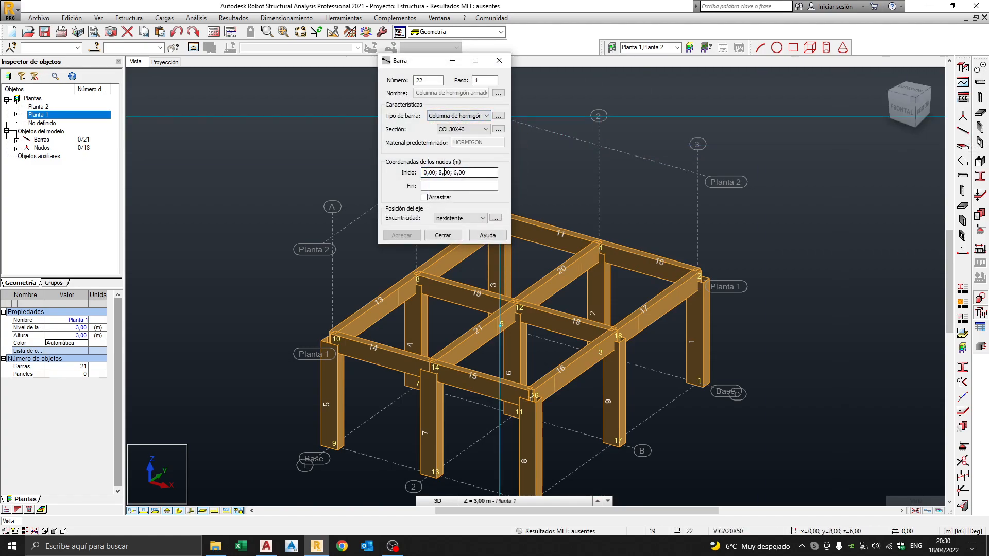
pyautogui.click(466, 130)
pyautogui.click(451, 138)
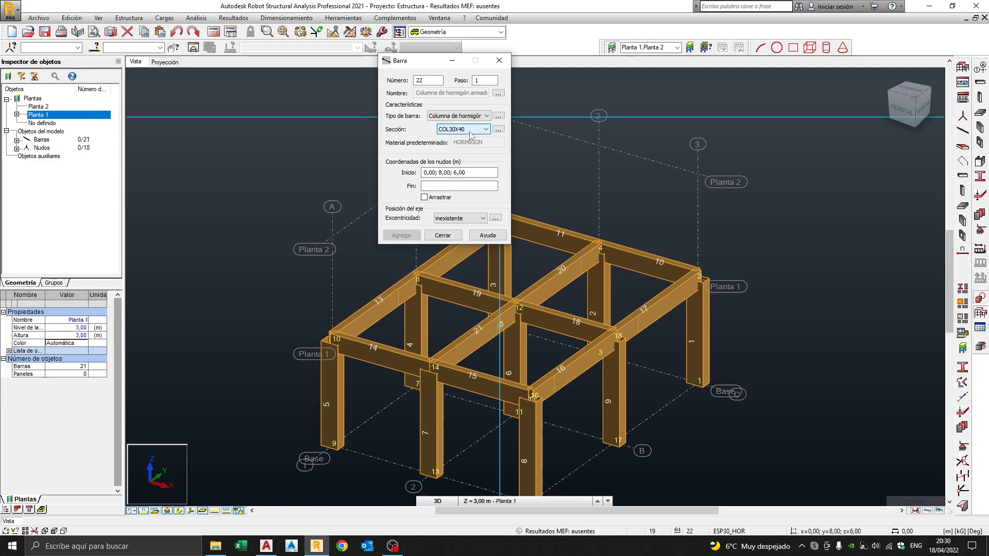
# Raise columns to 6 m from corner node (6, 8, 3) and nodes 4, 6 and 8.
pyautogui.click(698, 278)
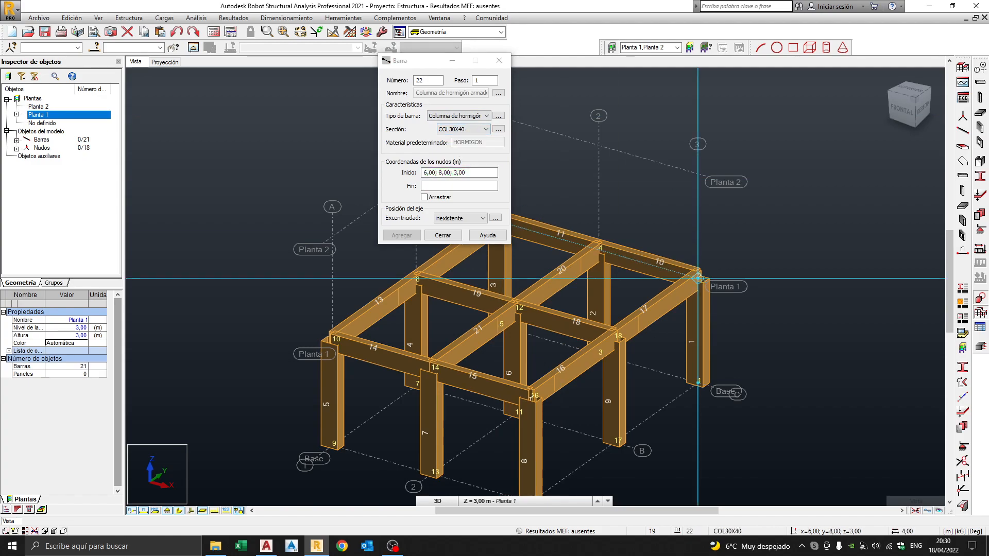
pyautogui.click(698, 174)
pyautogui.moveTo(735, 214); pyautogui.dragTo(875, 236, button='middle')
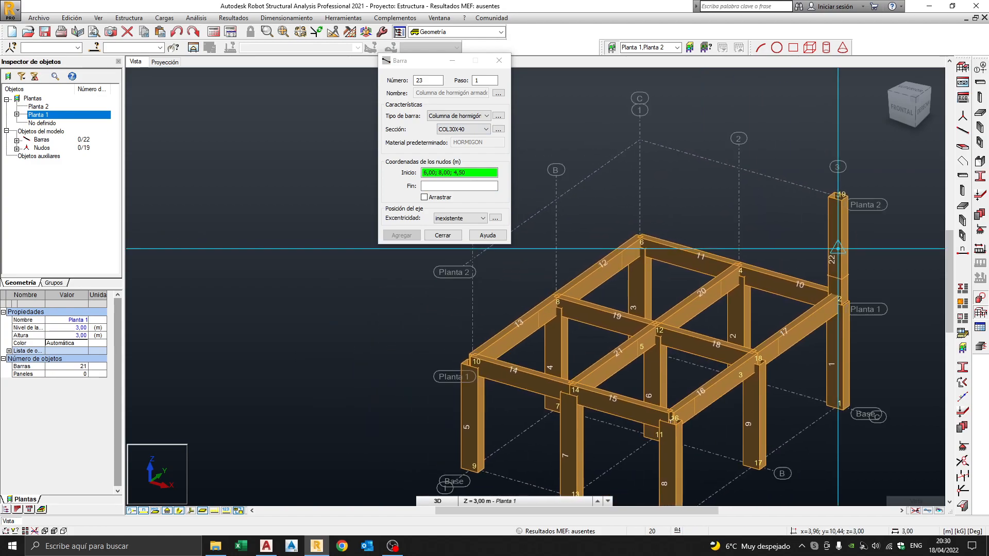
pyautogui.click(740, 272)
pyautogui.click(741, 167)
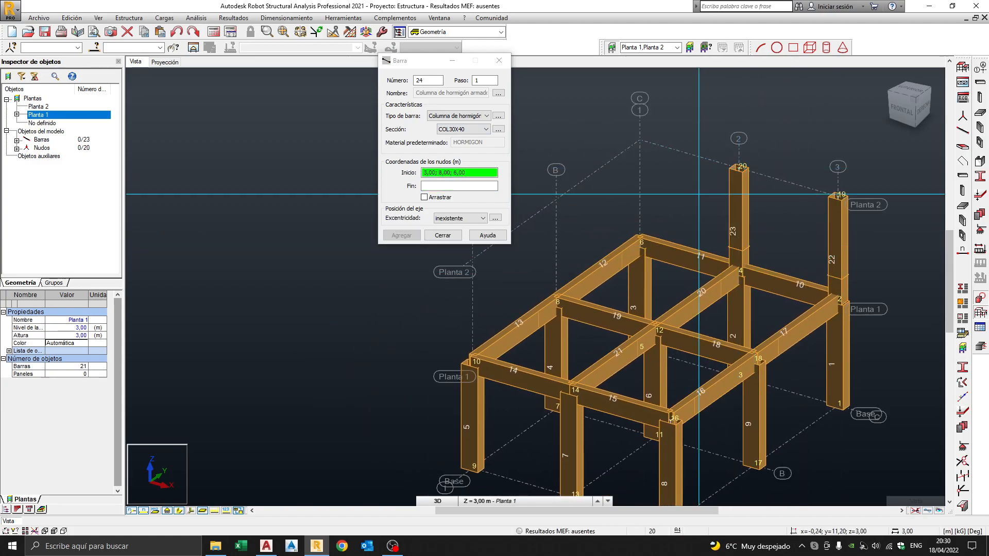
pyautogui.click(641, 242)
pyautogui.click(640, 139)
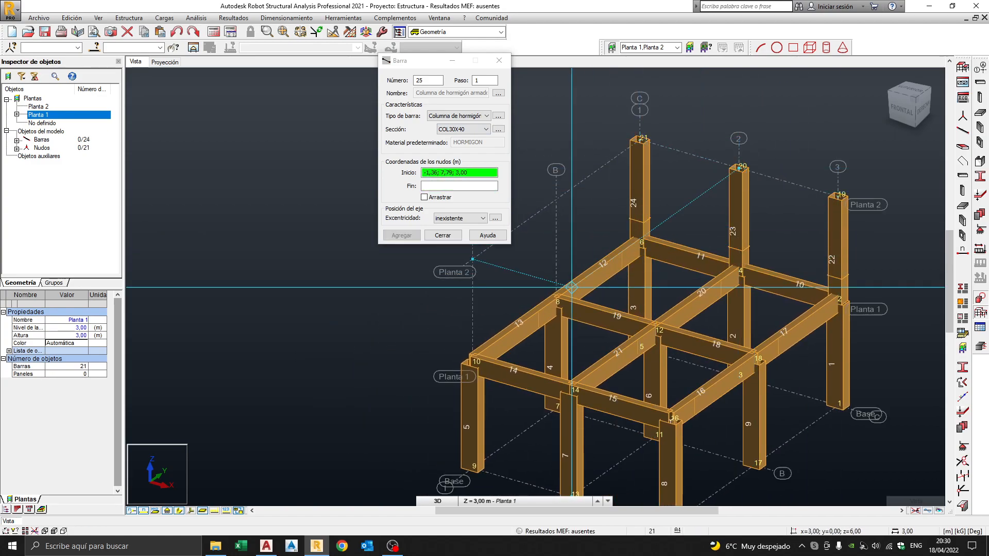
pyautogui.click(556, 300)
pyautogui.click(556, 200)
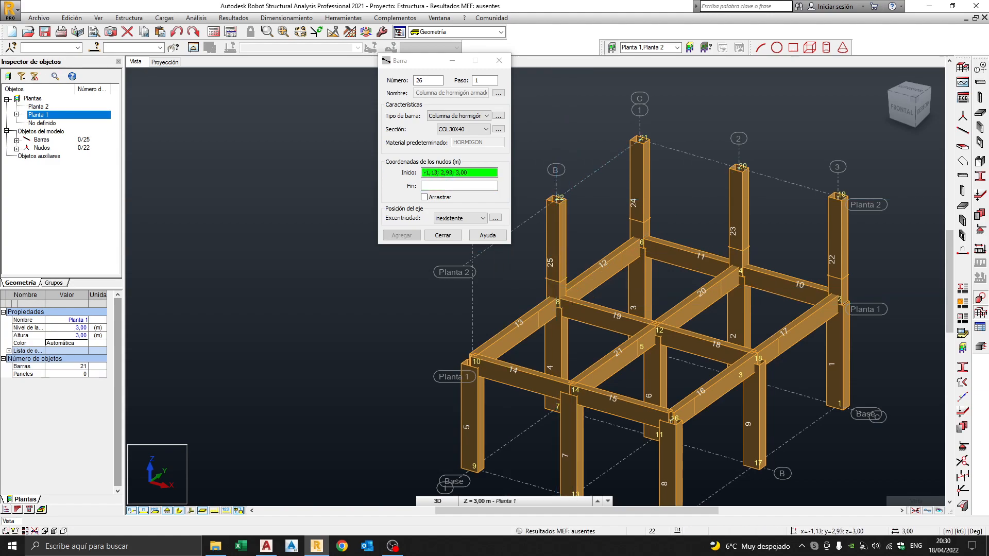
# Add columns 26–30 rising from nodes 10, 14, 12, 18 and 16 to Planta 2.
pyautogui.click(471, 361)
pyautogui.click(472, 259)
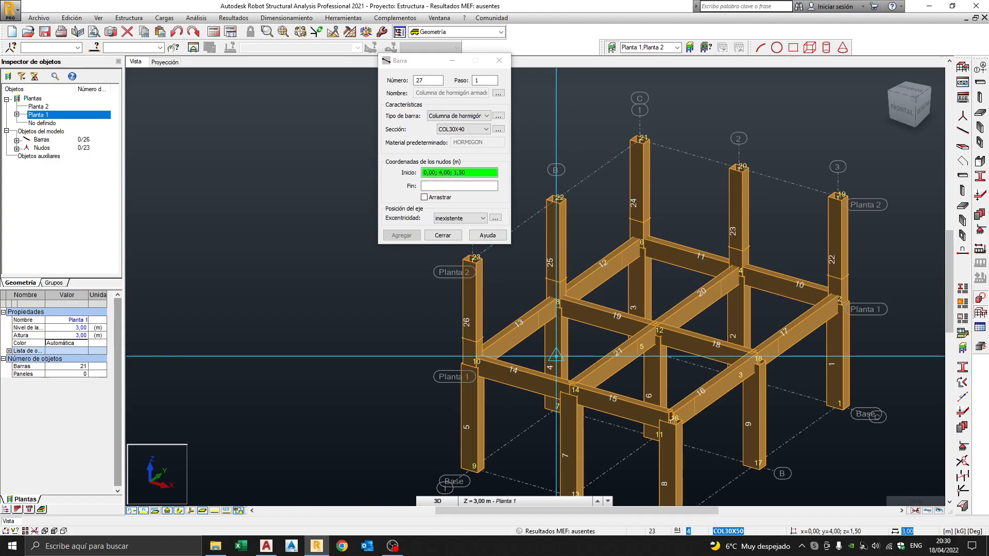
pyautogui.click(572, 390)
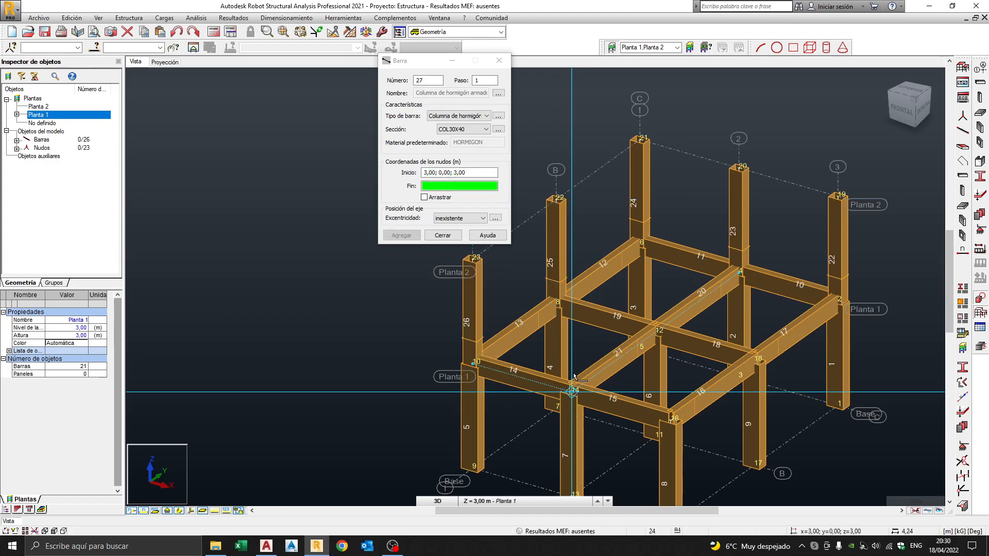
pyautogui.click(572, 288)
pyautogui.click(655, 331)
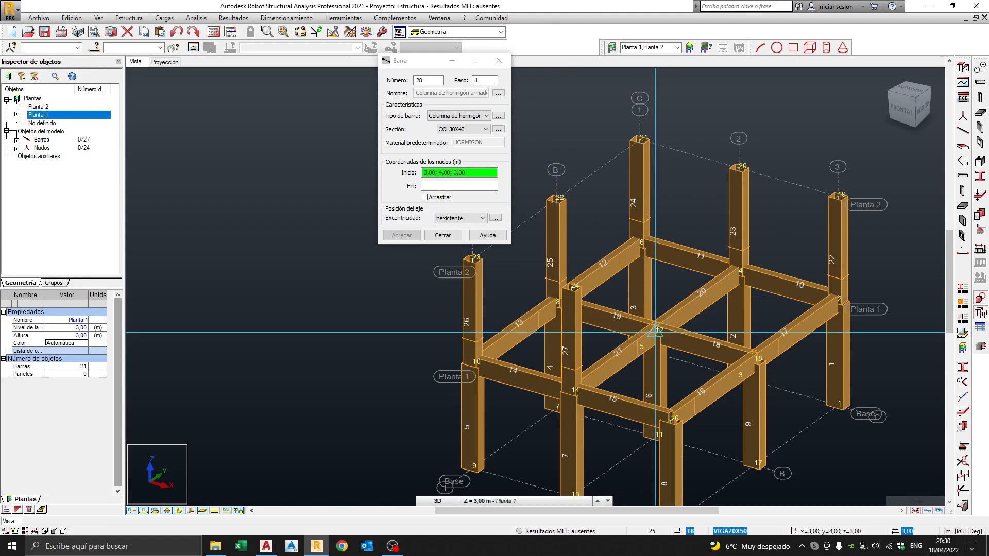
pyautogui.click(655, 228)
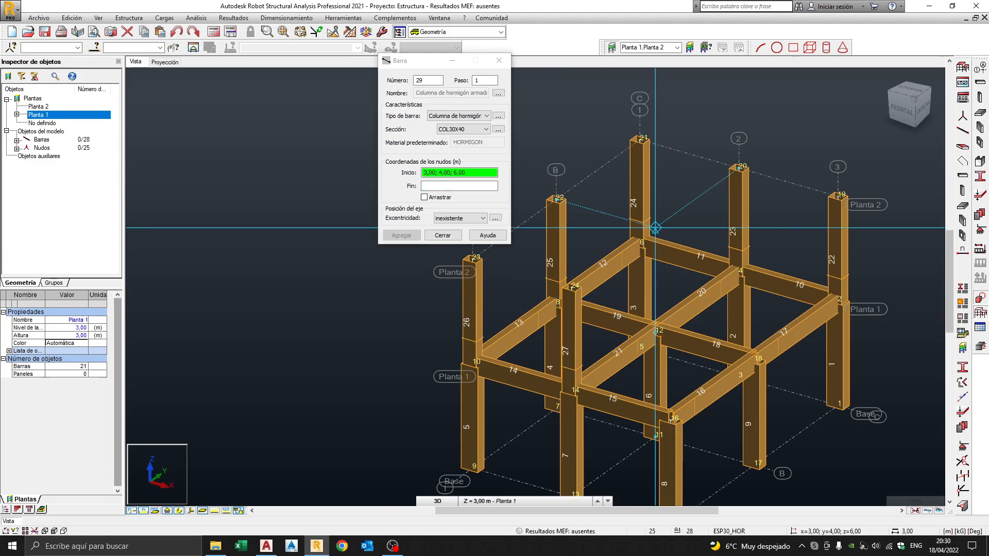
pyautogui.click(754, 361)
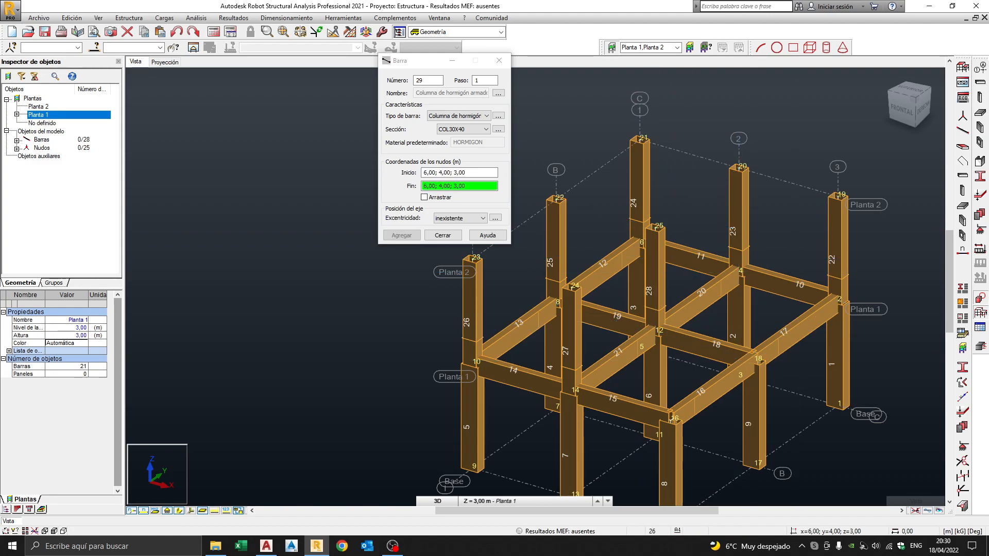
pyautogui.click(755, 255)
pyautogui.click(671, 418)
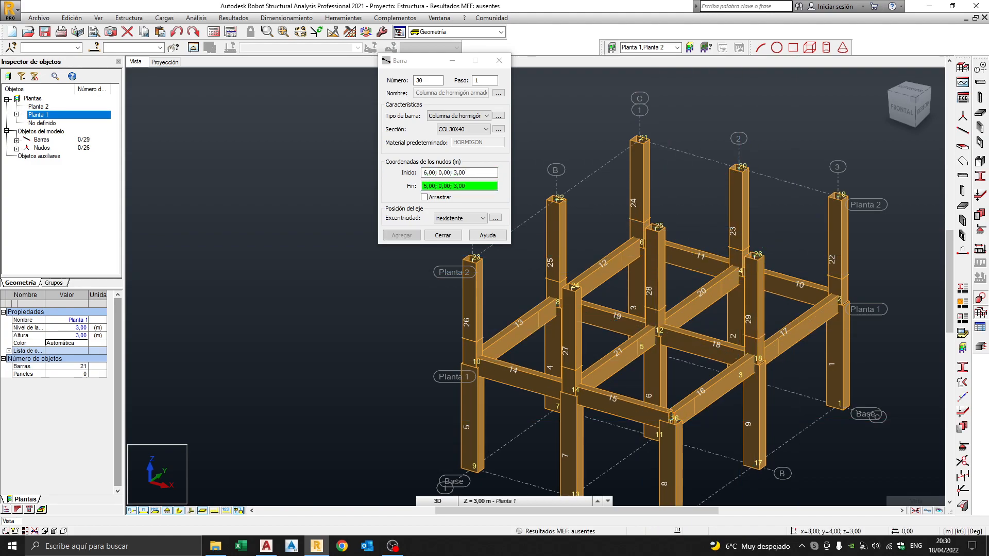
pyautogui.click(670, 316)
pyautogui.scroll(-3, 665, 319)
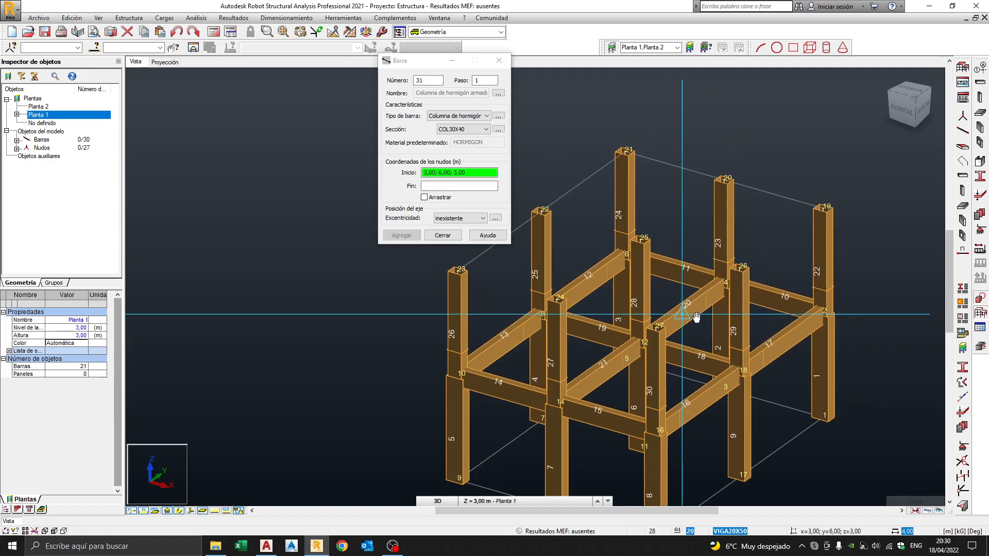
pyautogui.moveTo(654, 330); pyautogui.dragTo(695, 308, button='middle')
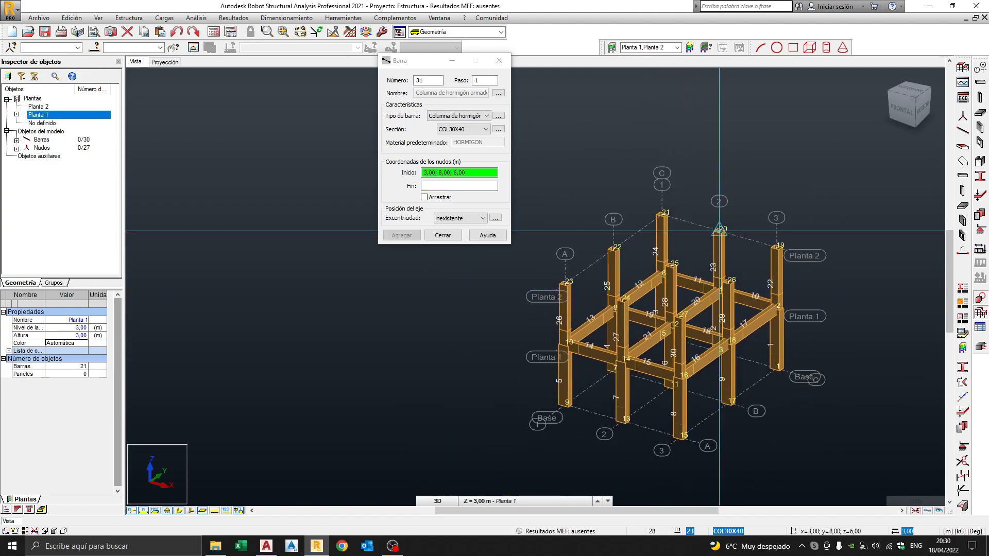
# Switch the bar type to reinforced concrete beam.
pyautogui.click(441, 116)
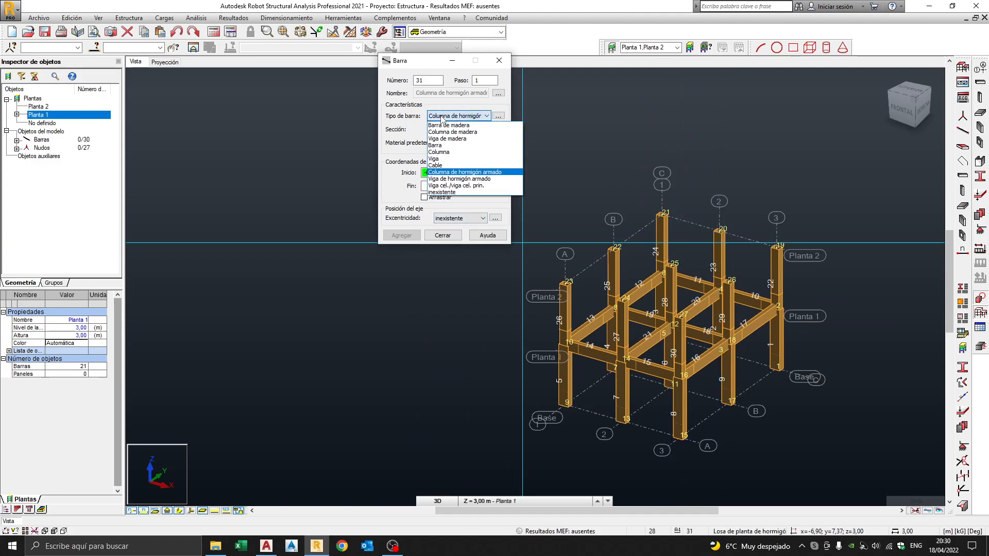
pyautogui.click(457, 179)
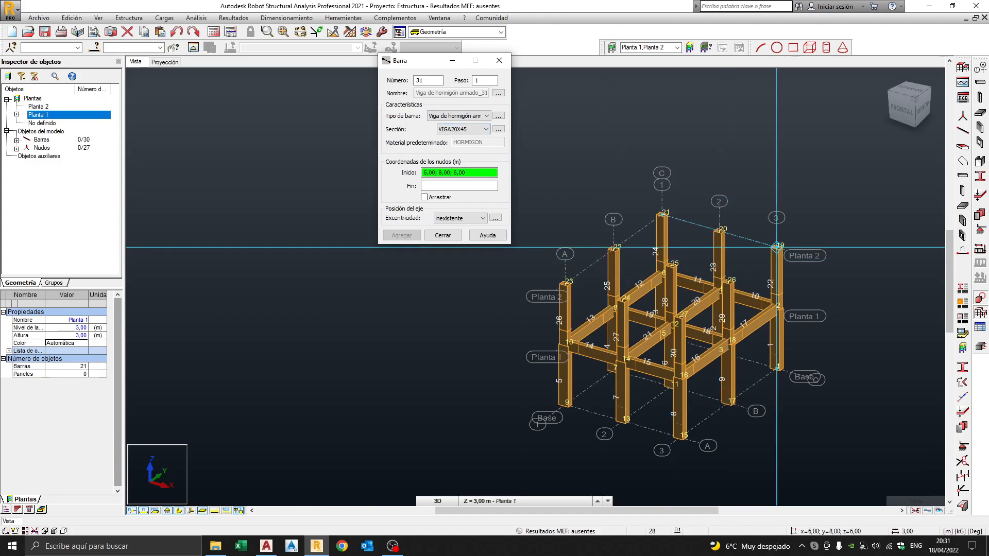
pyautogui.scroll(2, 784, 242)
pyautogui.moveTo(784, 242); pyautogui.dragTo(837, 232, button='middle')
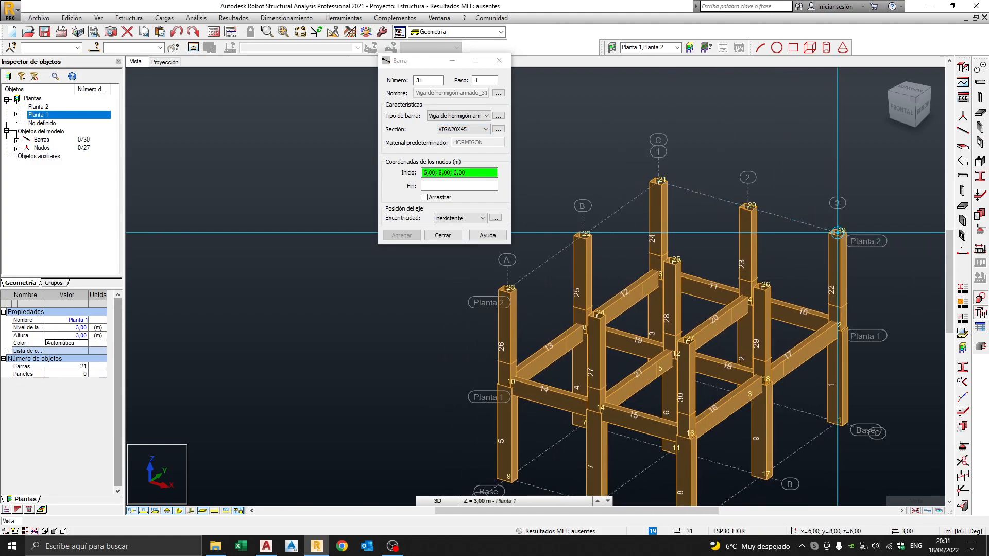
# Draw perimeter beams 31–38 around nodes 19, 20, 21, 22, 23, 24, 27 and 26.
pyautogui.click(837, 232)
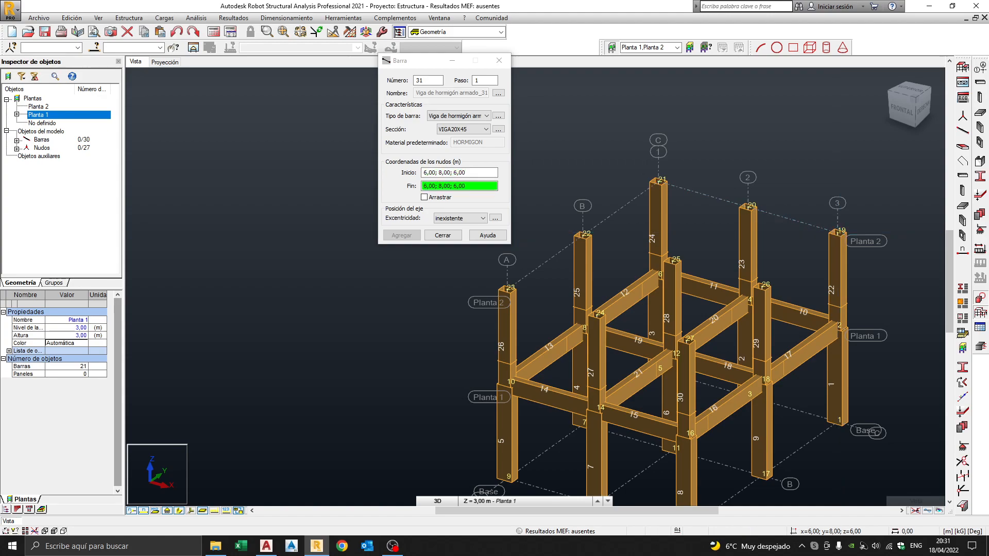
pyautogui.click(747, 206)
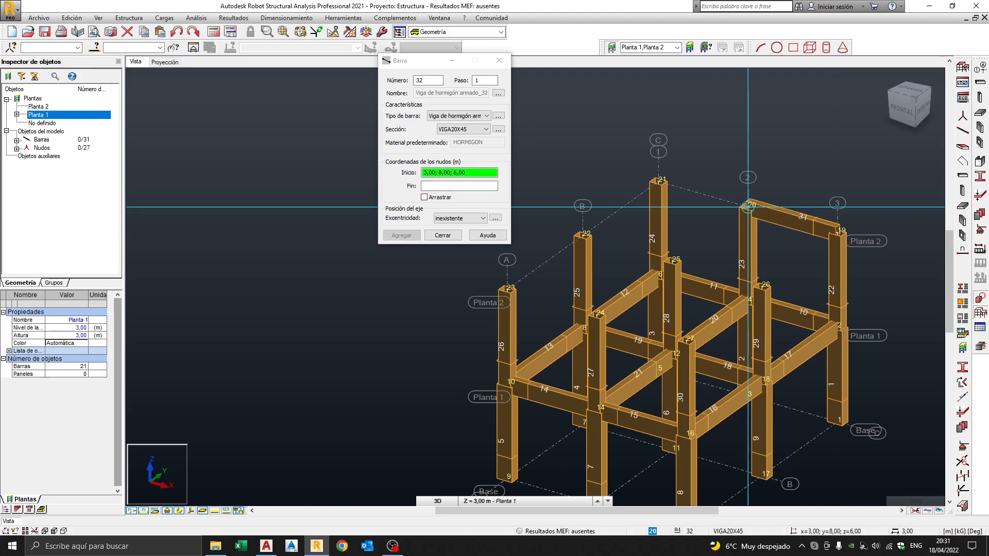
pyautogui.click(658, 181)
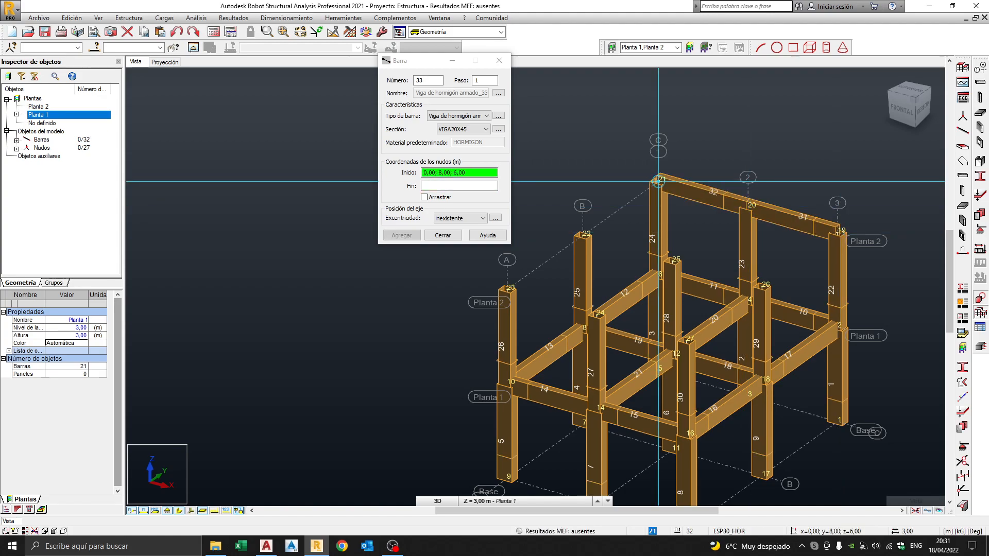
pyautogui.click(582, 234)
pyautogui.click(507, 288)
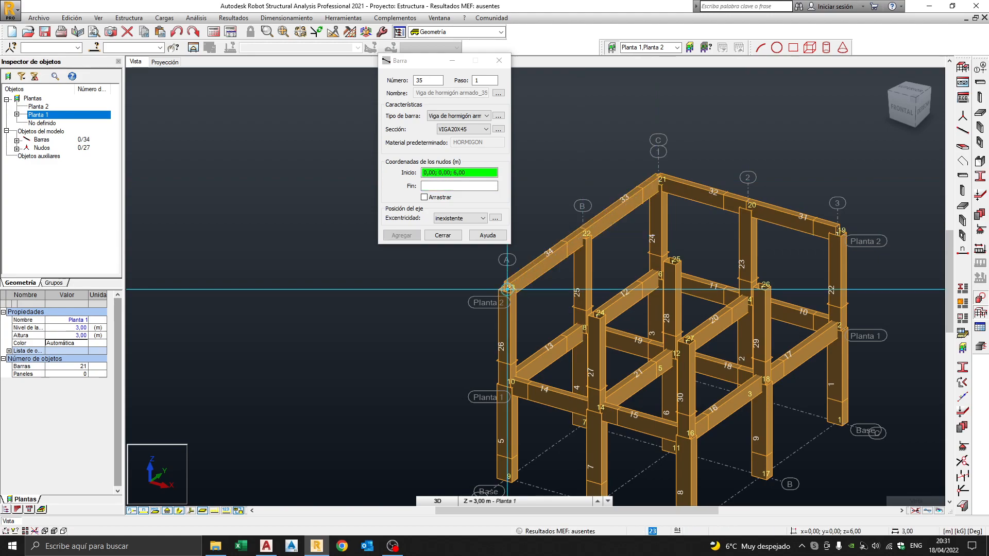
pyautogui.click(599, 314)
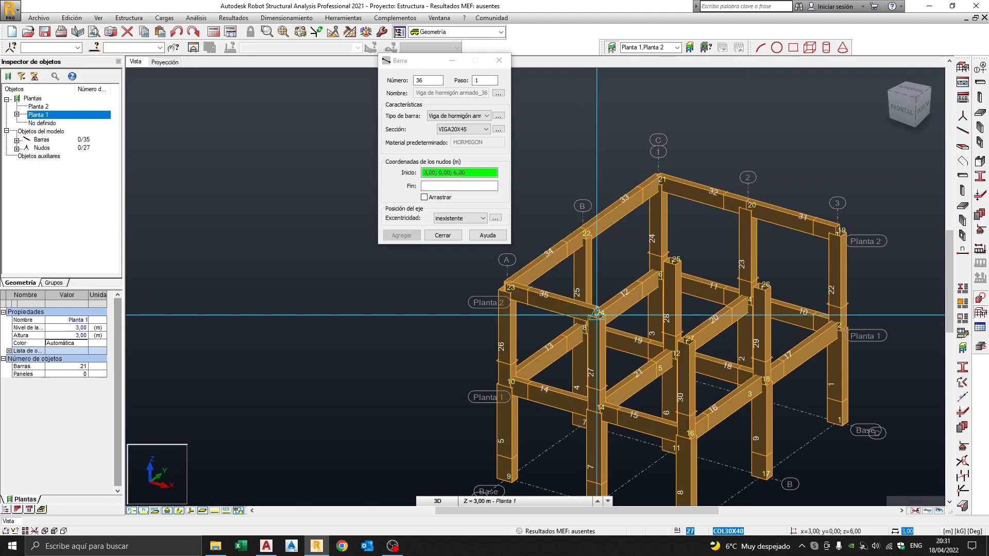
pyautogui.click(686, 340)
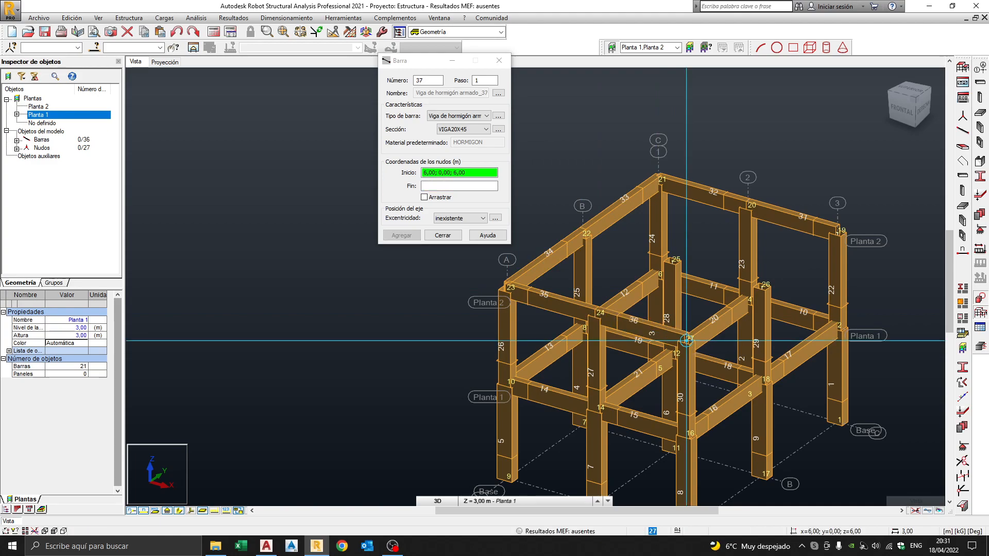
pyautogui.click(761, 287)
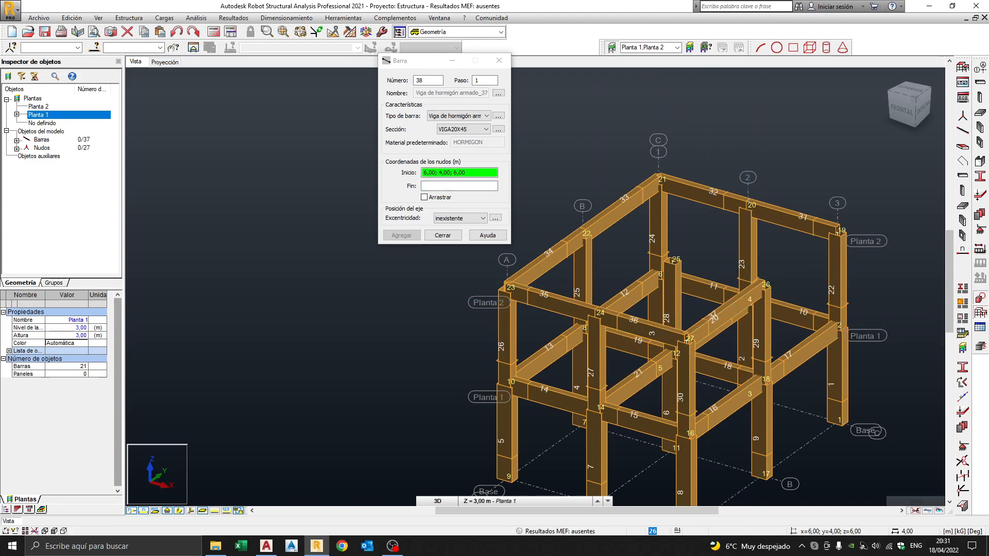
pyautogui.click(837, 234)
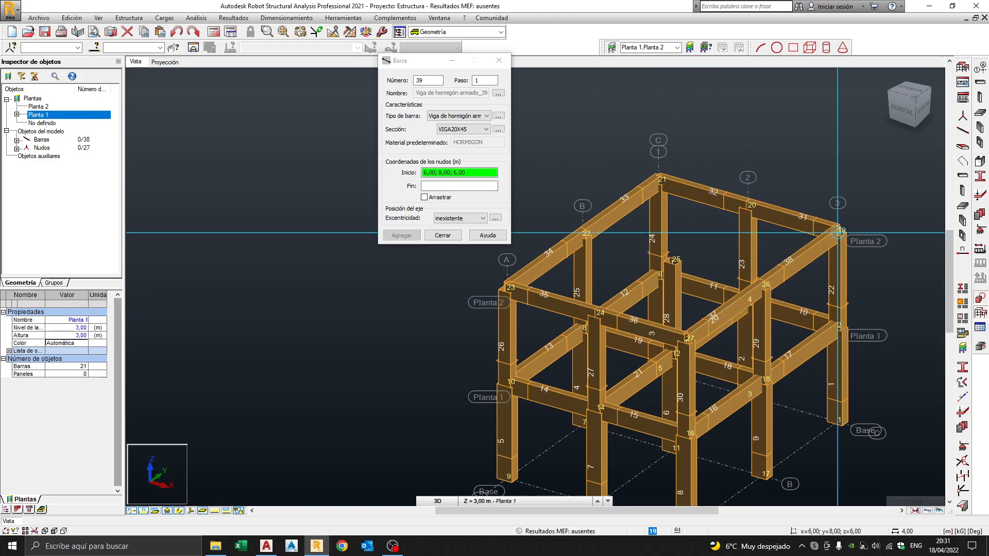
# Add interior beams 39–42 through node 25 and finish adding bars.
pyautogui.click(762, 286)
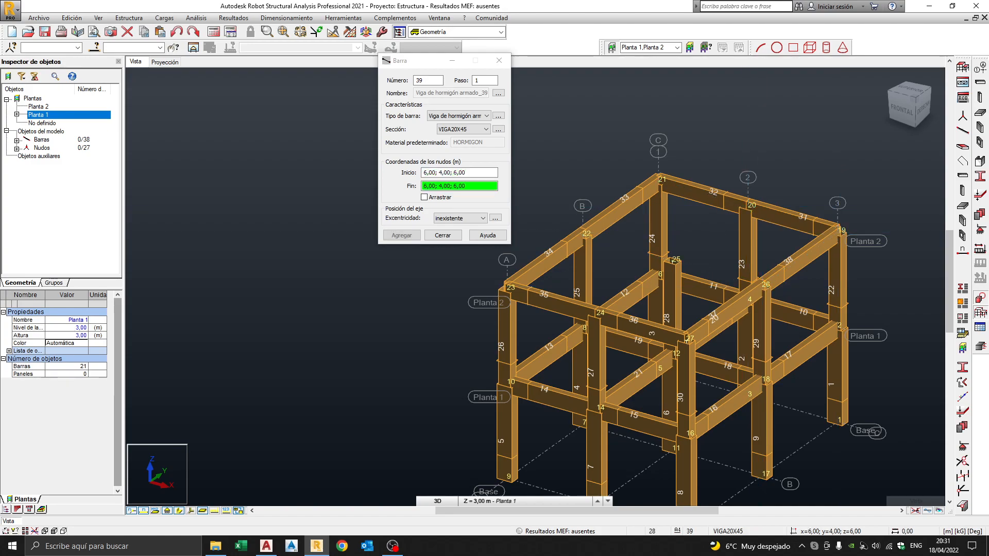
pyautogui.click(672, 261)
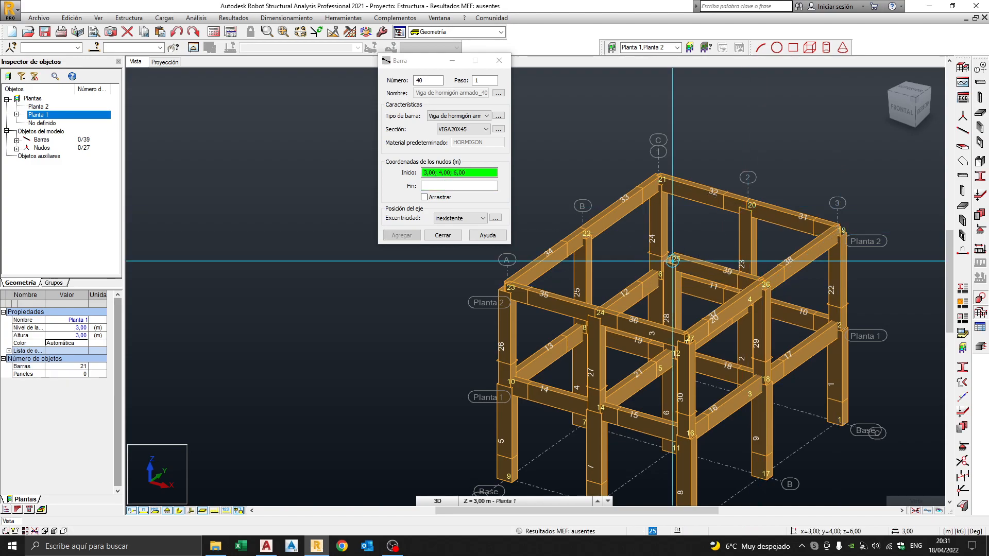
pyautogui.click(672, 262)
pyautogui.click(583, 235)
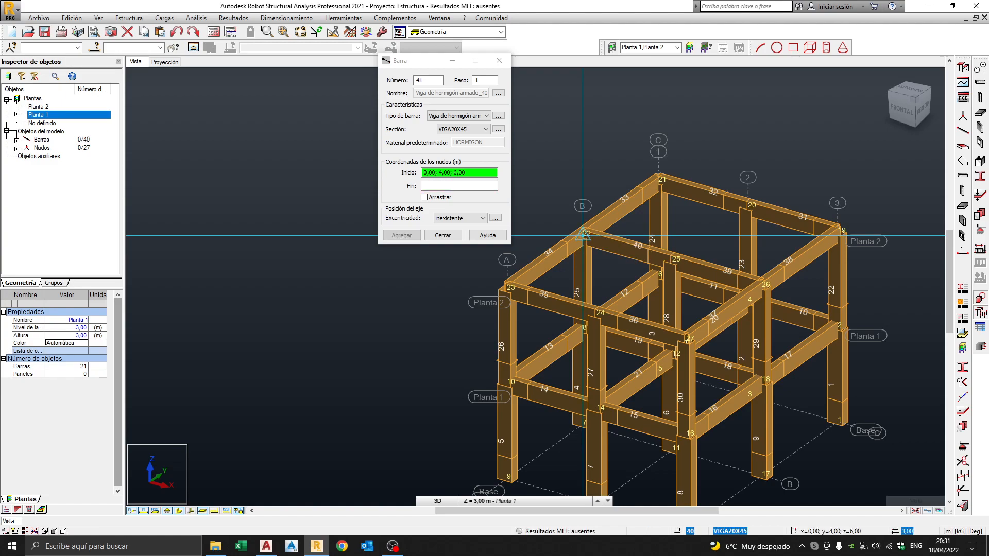
pyautogui.click(600, 313)
pyautogui.click(672, 261)
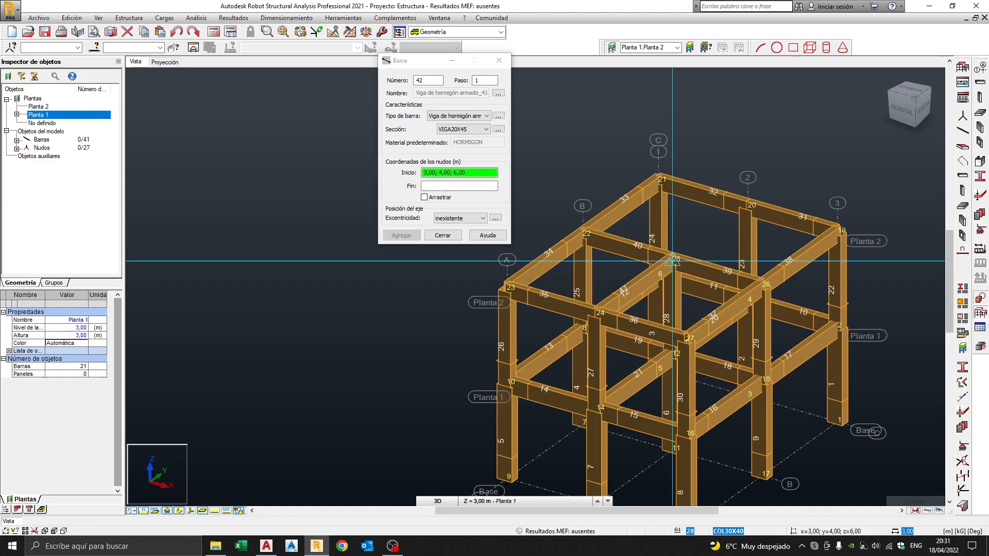
pyautogui.click(748, 207)
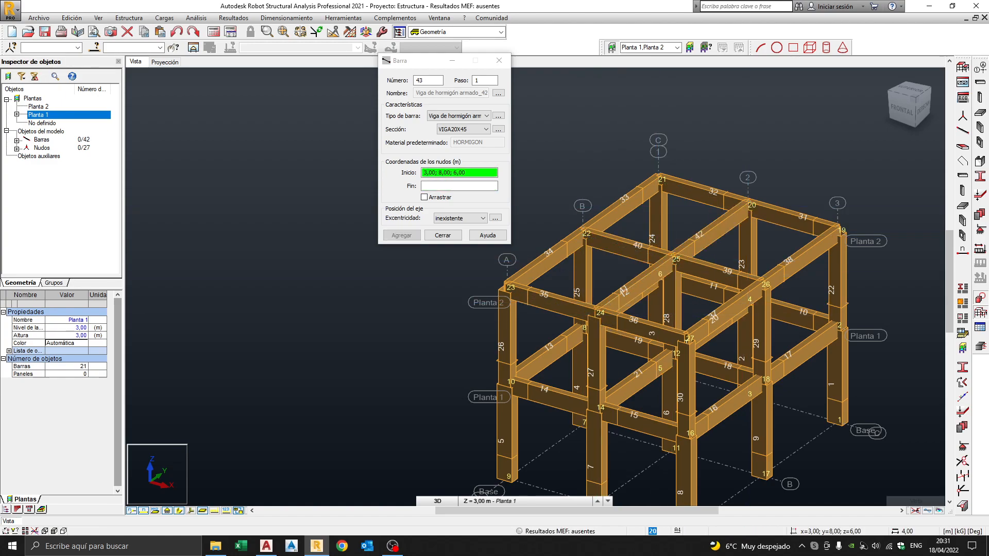
pyautogui.moveTo(749, 256); pyautogui.dragTo(772, 210, button='middle')
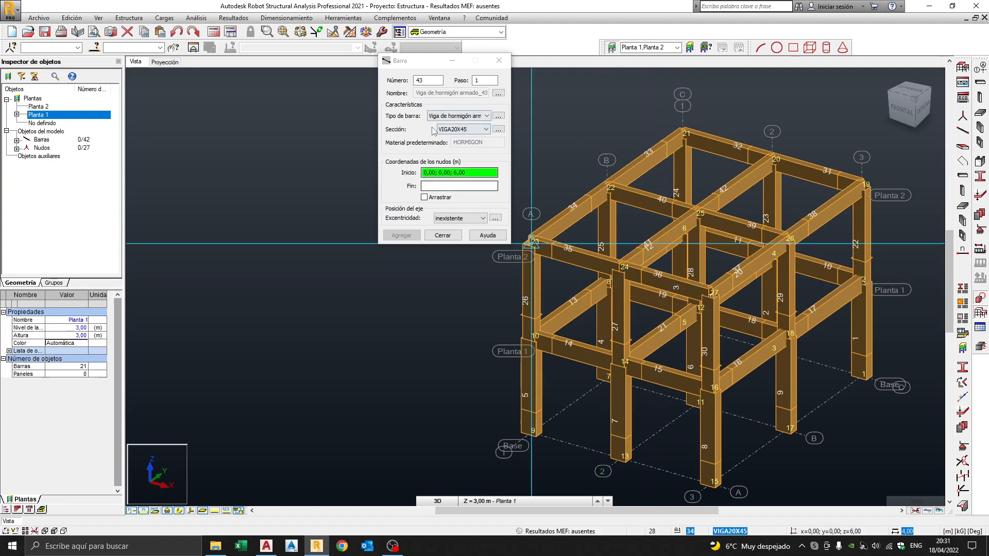
pyautogui.click(443, 235)
# Select the upper storey, dismiss the Edición menu, then deselect and turn to a front-right view.
pyautogui.moveTo(707, 254); pyautogui.dragTo(529, 245, button='middle')
pyautogui.keyDown('shift'); pyautogui.moveTo(587, 269); pyautogui.dragTo(587, 244, button='middle'); pyautogui.keyUp('shift')
pyautogui.moveTo(755, 236); pyautogui.dragTo(245, 138)
pyautogui.keyDown('shift'); pyautogui.moveTo(503, 217); pyautogui.dragTo(517, 228, button='middle'); pyautogui.keyUp('shift')
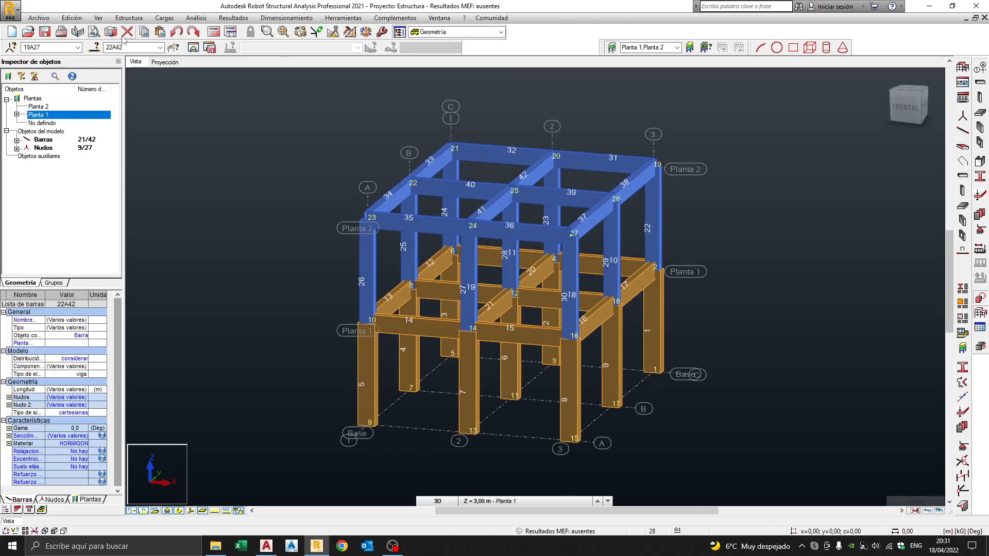
pyautogui.click(72, 18)
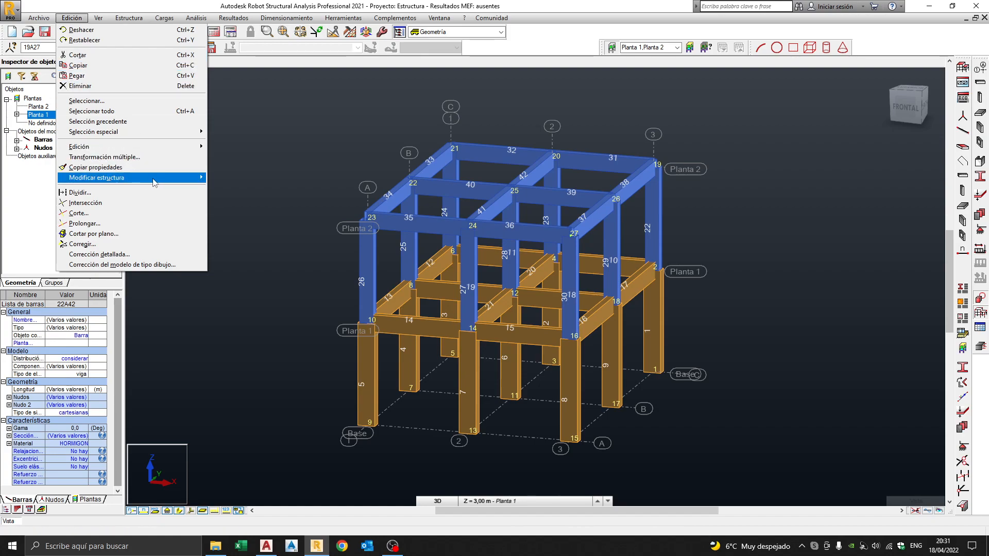
pyautogui.moveTo(151, 178)
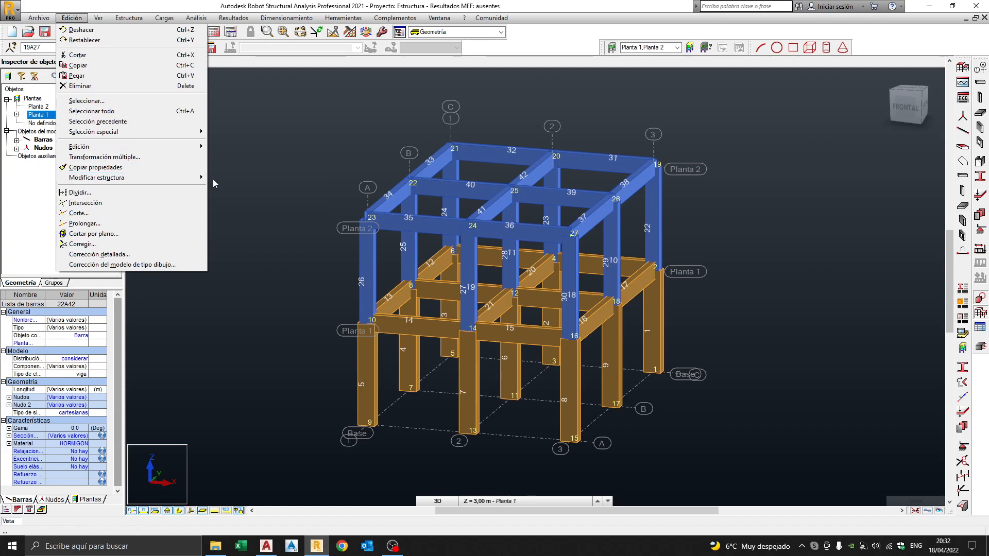
pyautogui.click(323, 186)
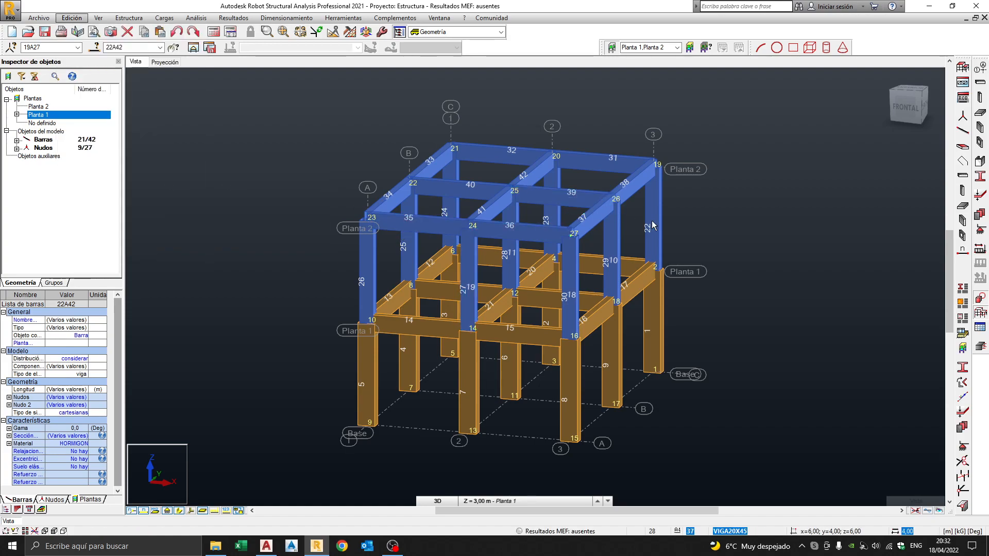
pyautogui.click(748, 268)
pyautogui.keyDown('shift'); pyautogui.moveTo(759, 261); pyautogui.dragTo(704, 255, button='middle'); pyautogui.keyUp('shift')
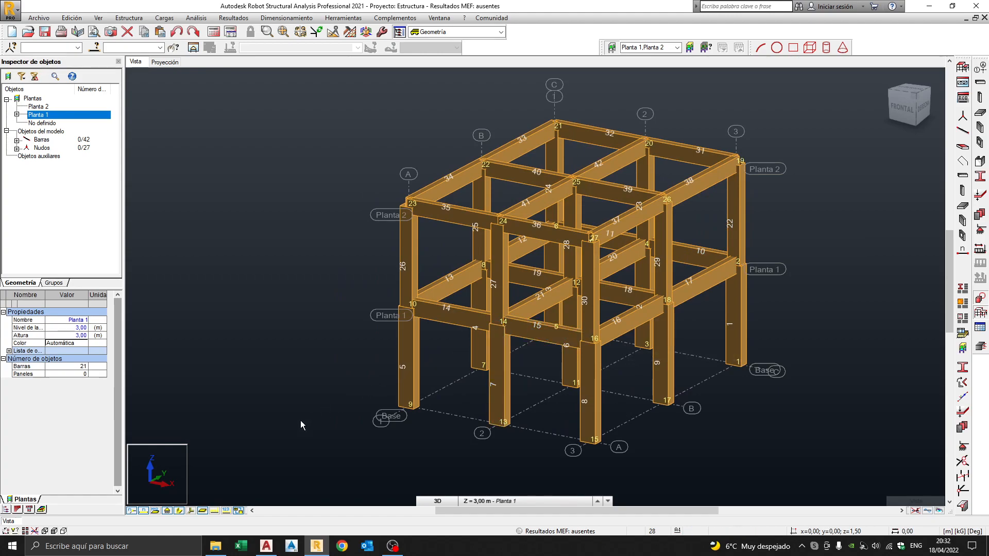
# Turn the frame to a front view and window-select the nine nodes along the Base level.
pyautogui.click(179, 511)
pyautogui.click(179, 511)
pyautogui.moveTo(540, 277); pyautogui.dragTo(476, 279, button='middle')
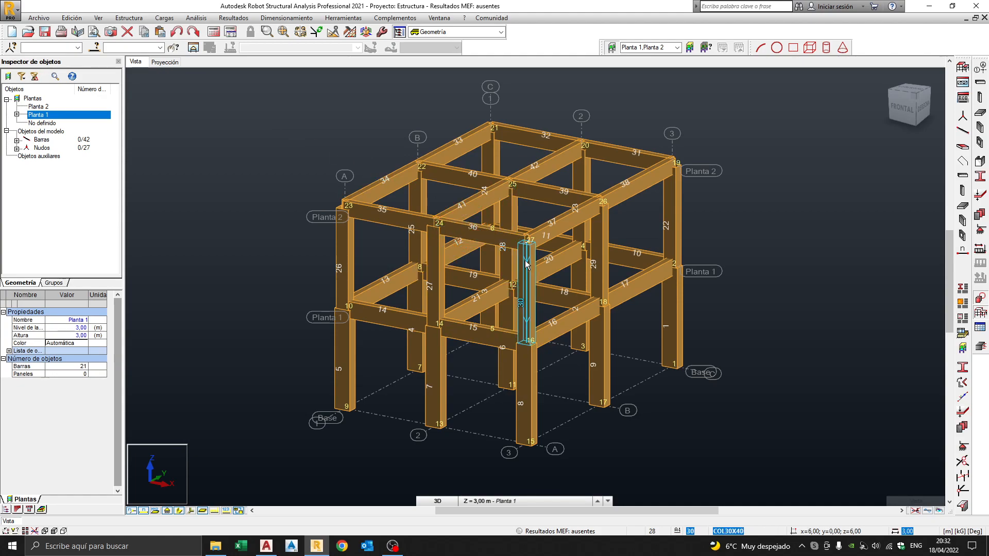
pyautogui.keyDown('shift'); pyautogui.moveTo(622, 326); pyautogui.dragTo(645, 312, button='middle'); pyautogui.keyUp('shift')
pyautogui.moveTo(338, 374); pyautogui.dragTo(695, 415)
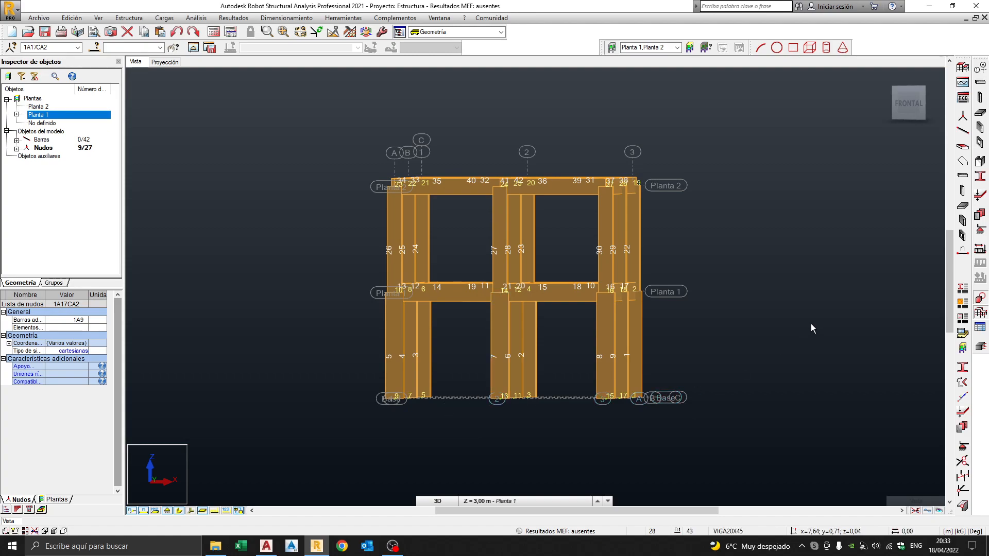
# Assign Empotrado fixed supports to the selected base nodes.
pyautogui.click(981, 231)
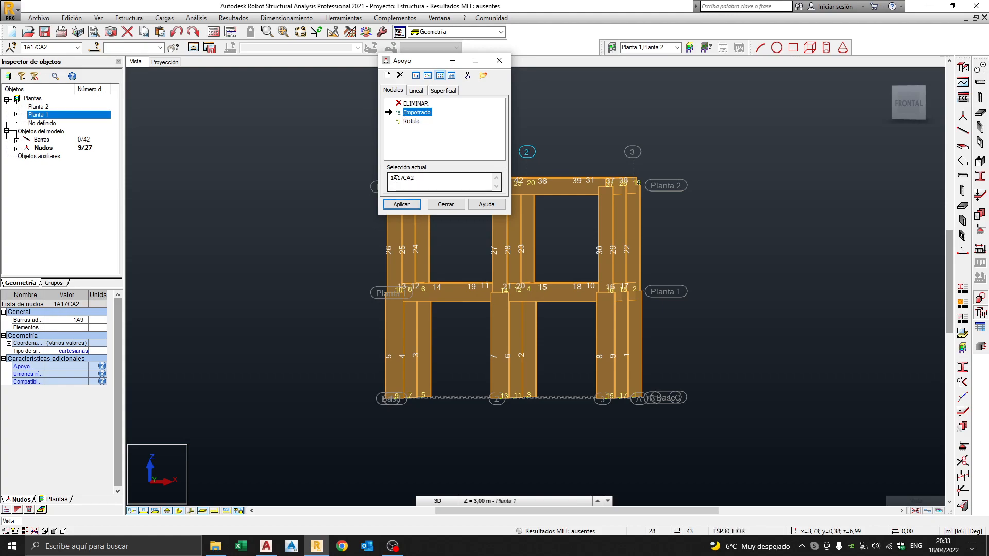
pyautogui.click(424, 179)
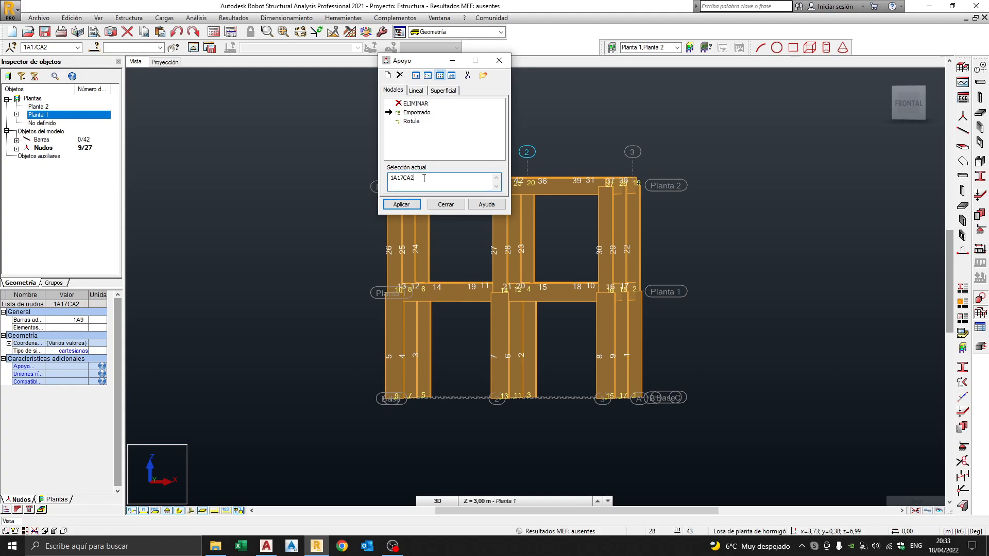
pyautogui.click(402, 205)
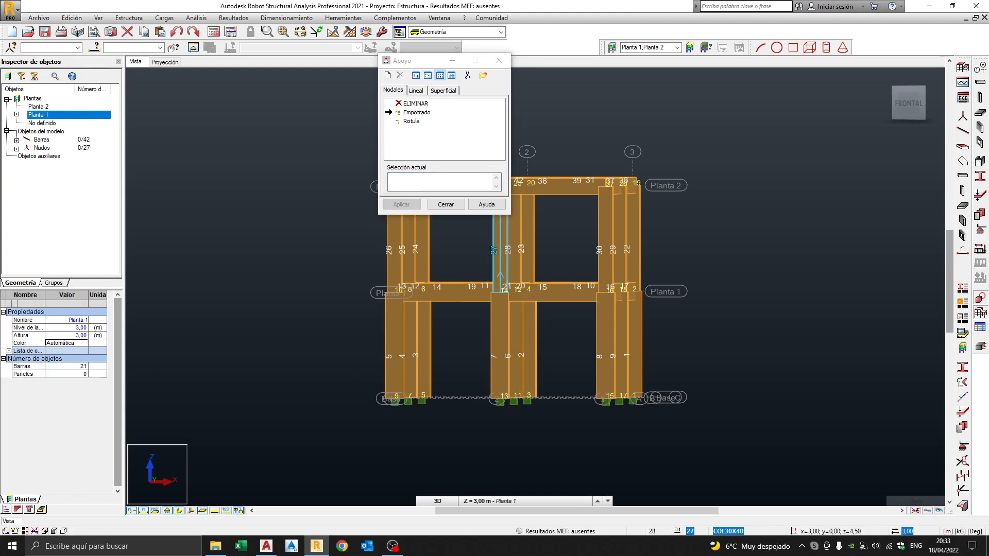
pyautogui.click(446, 204)
pyautogui.keyDown('shift'); pyautogui.moveTo(573, 355); pyautogui.dragTo(554, 347, button='middle'); pyautogui.keyUp('shift')
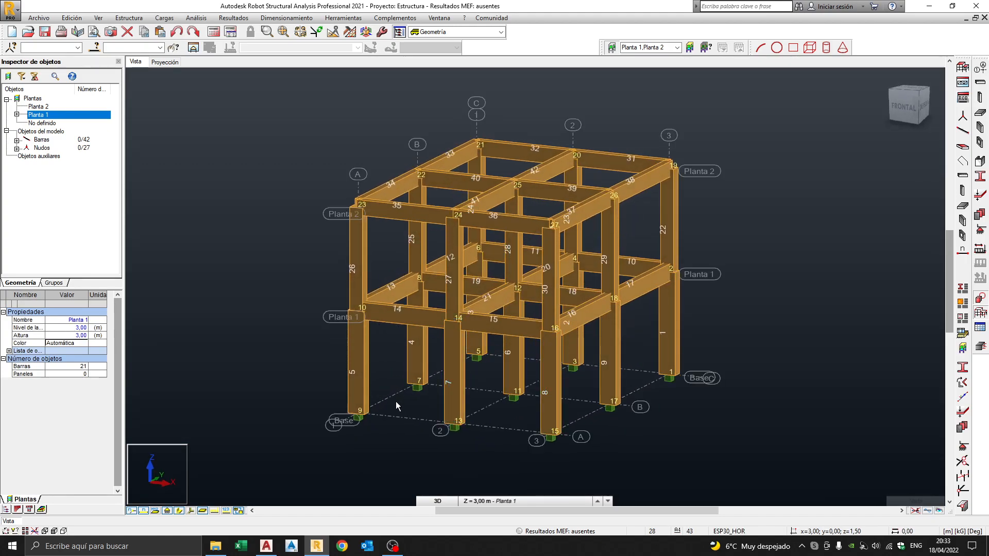
# Run the calculation on the 42-bar two-storey frame and wait for it to finish.
pyautogui.moveTo(613, 358); pyautogui.dragTo(572, 335, button='middle')
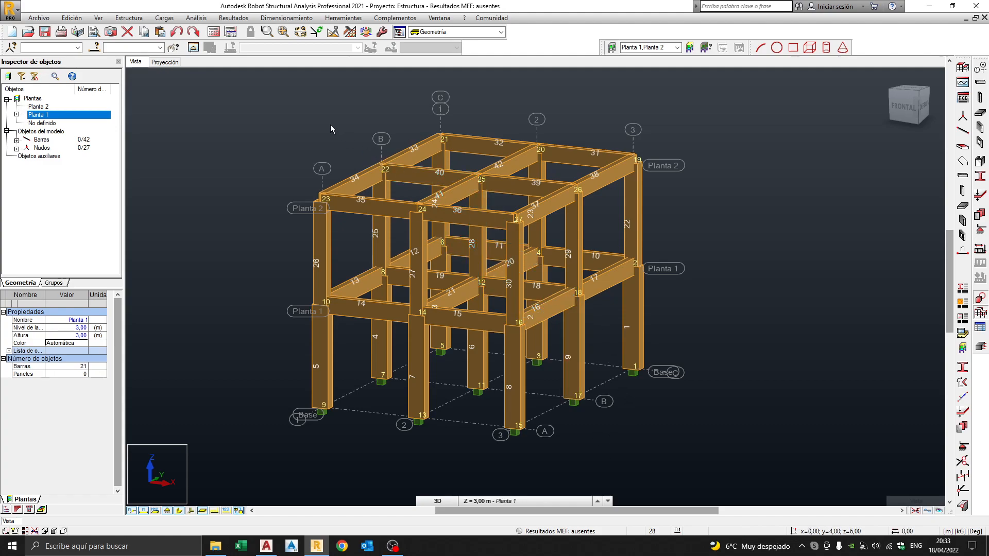
pyautogui.click(212, 33)
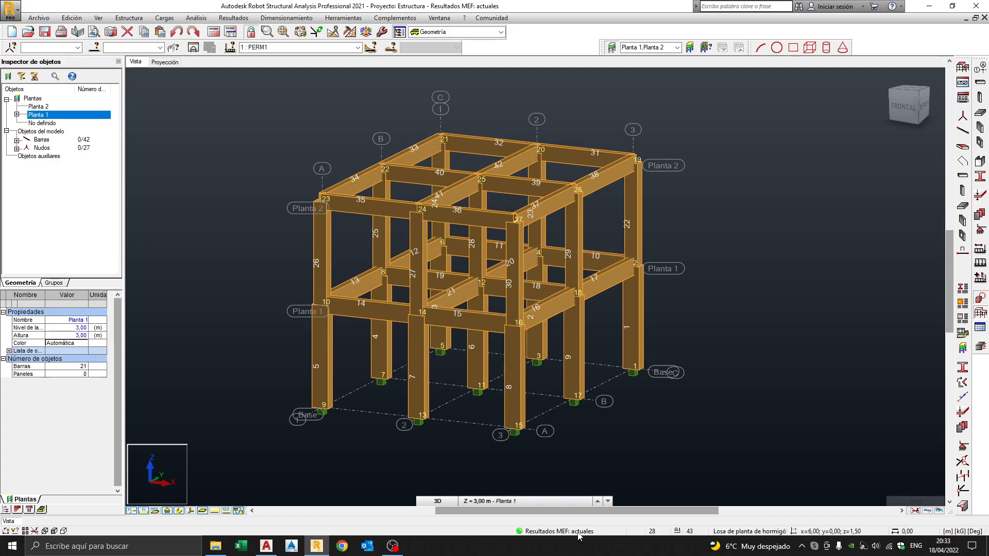
pyautogui.moveTo(684, 283); pyautogui.dragTo(692, 287, button='middle')
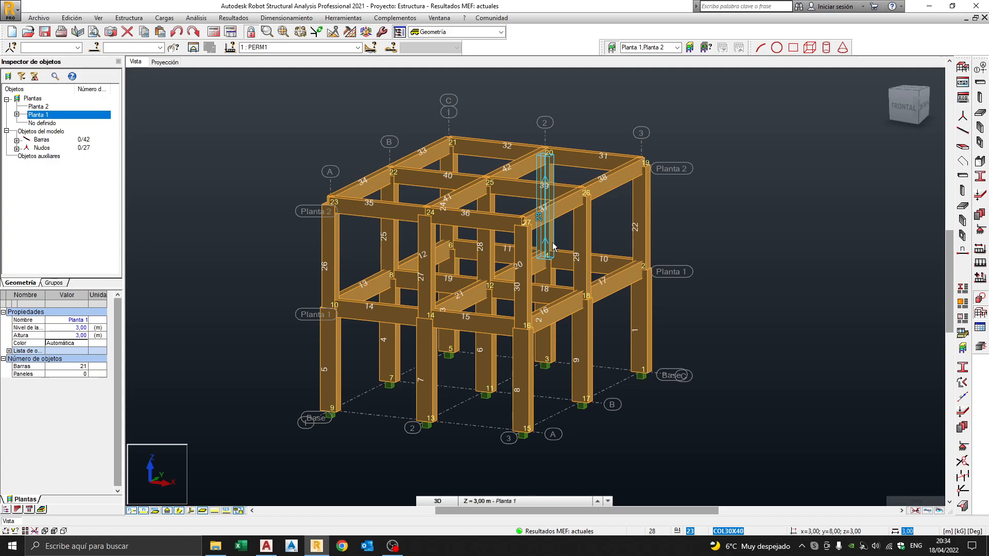
pyautogui.moveTo(700, 226); pyautogui.dragTo(667, 234, button='middle')
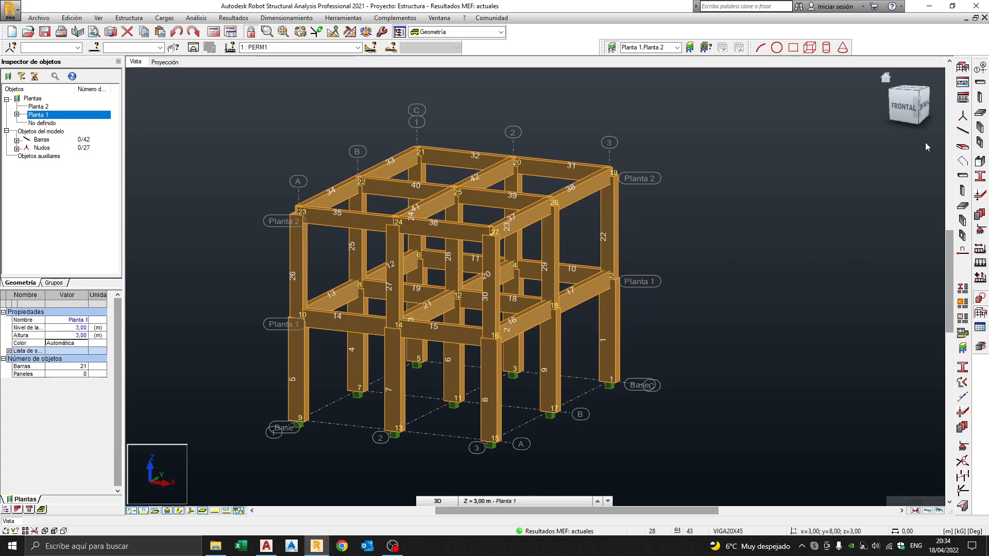
# Place a standalone column, bar 43 from node 28 to 29, beside the frame, accepting the results warning.
pyautogui.click(982, 98)
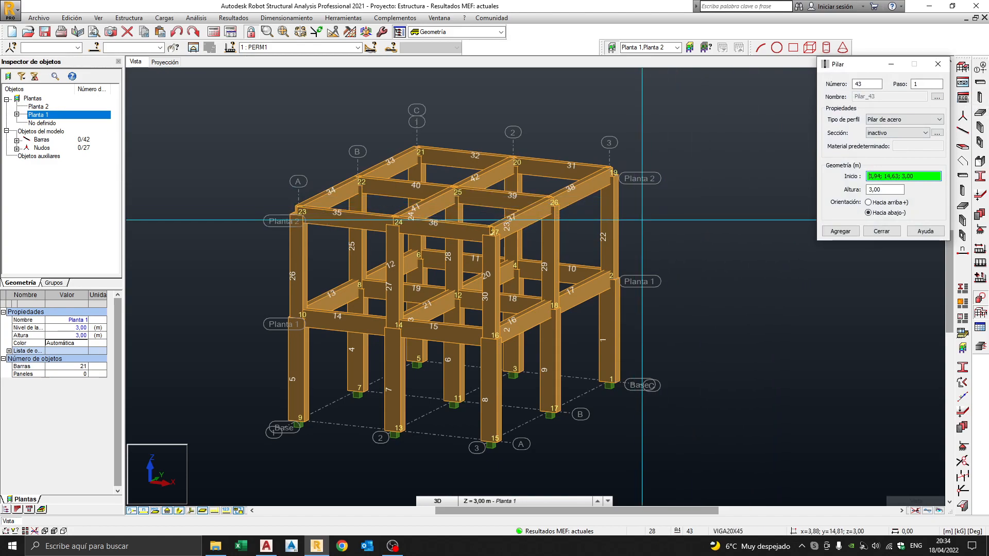
pyautogui.click(674, 215)
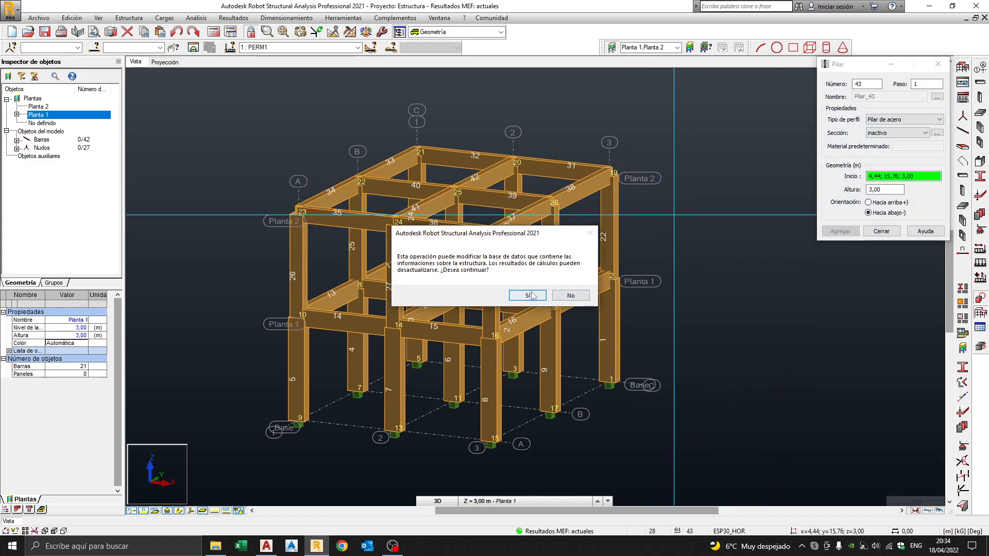
pyautogui.click(532, 295)
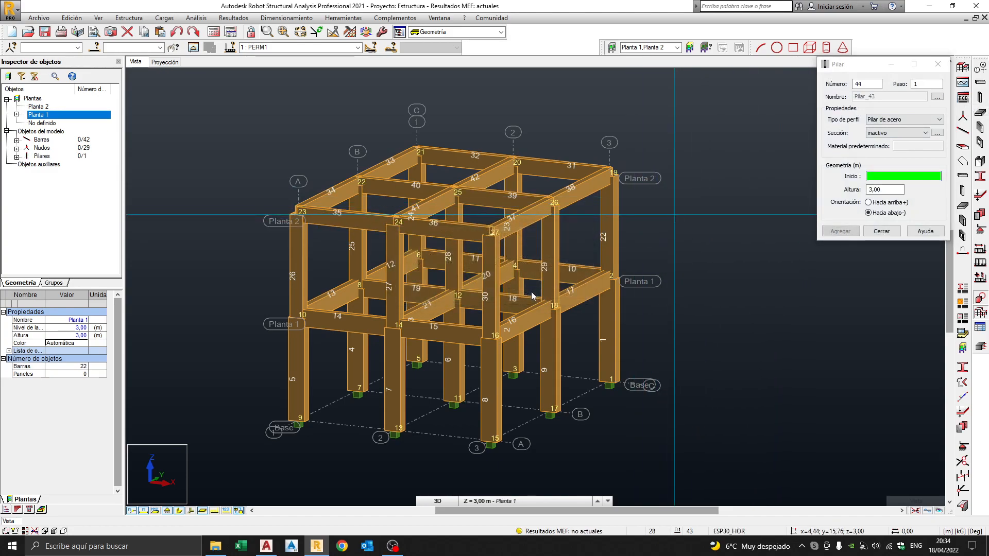
pyautogui.click(881, 232)
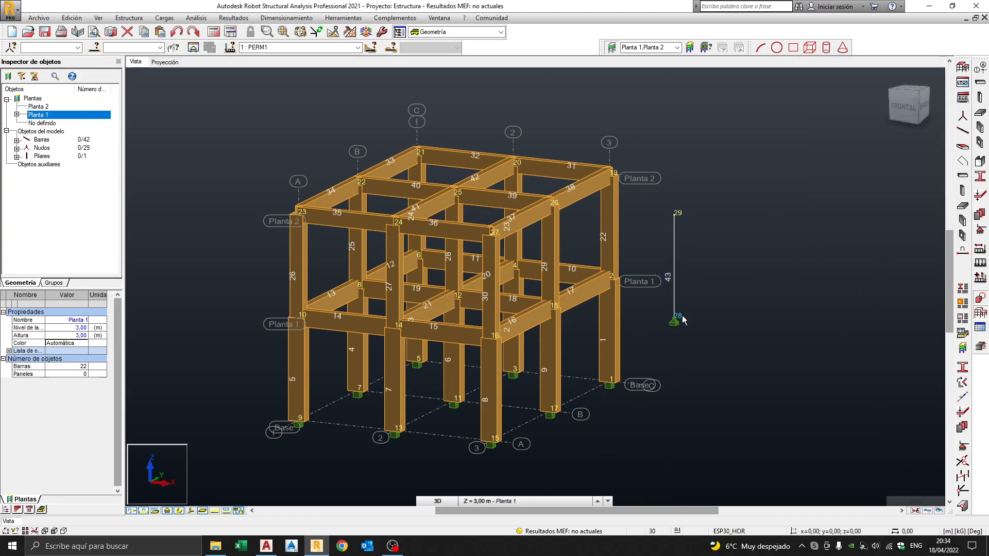
pyautogui.keyDown('shift'); pyautogui.moveTo(704, 297); pyautogui.dragTo(743, 284, button='middle'); pyautogui.keyUp('shift')
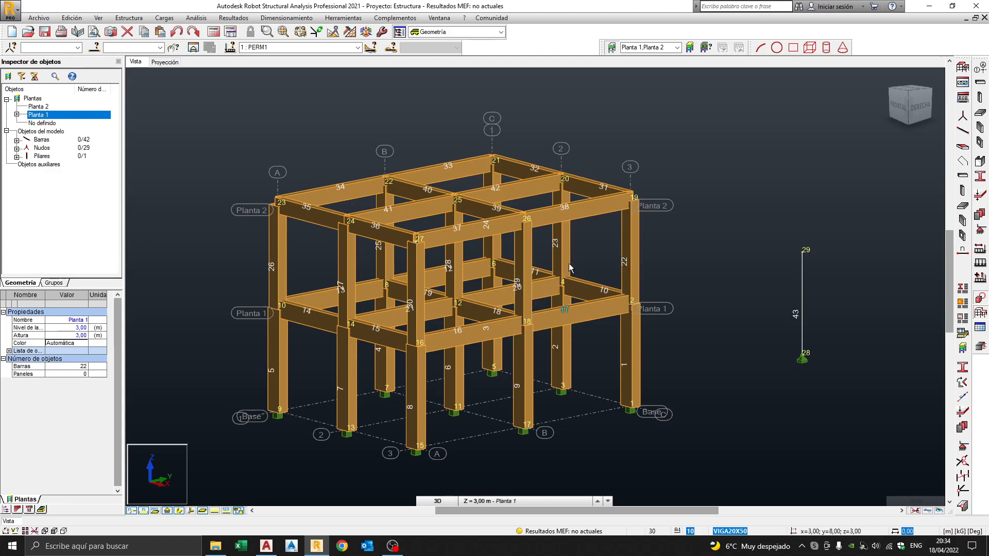
pyautogui.moveTo(746, 258); pyautogui.dragTo(741, 253, button='middle')
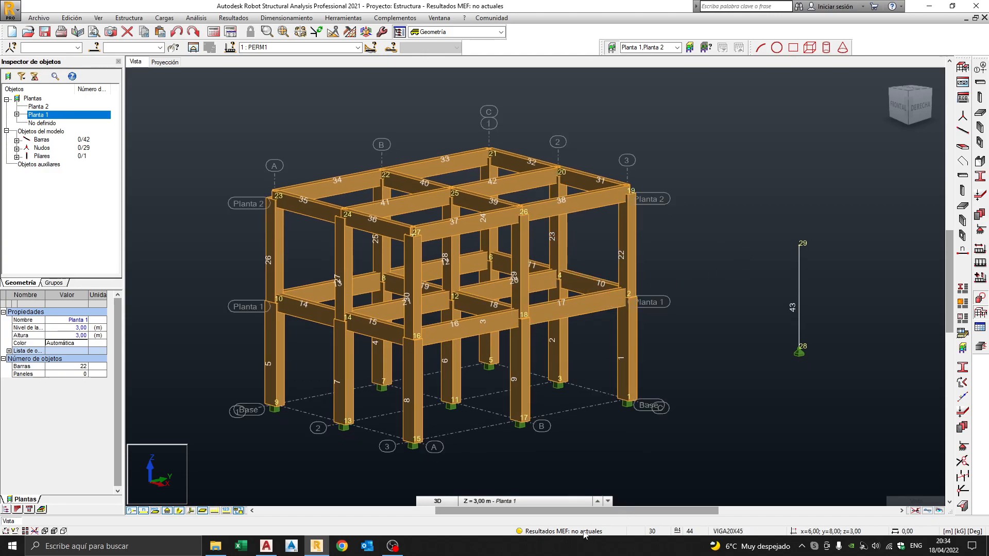
# Recalculate with the new column, continuing past errors and acknowledging the missing section for bar 43.
pyautogui.click(214, 33)
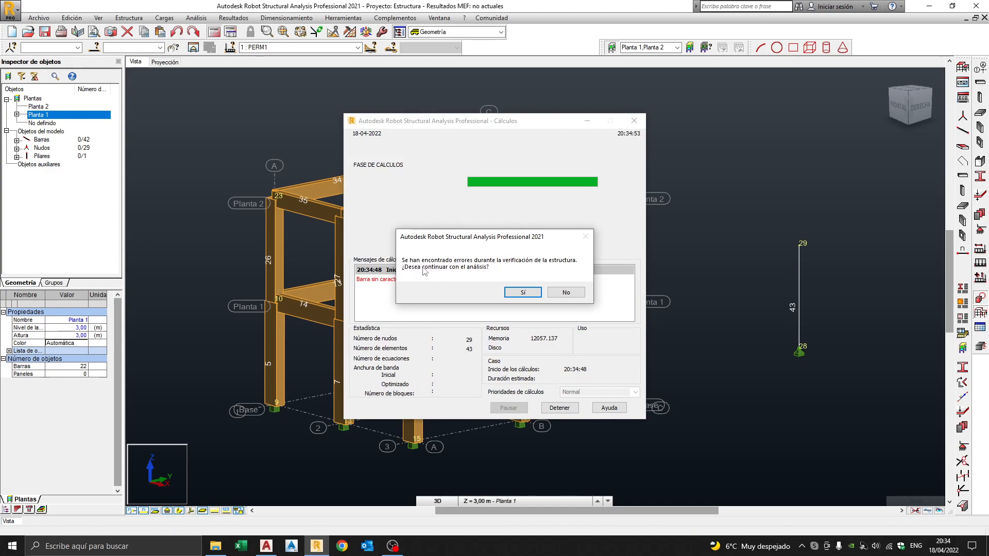
pyautogui.click(526, 293)
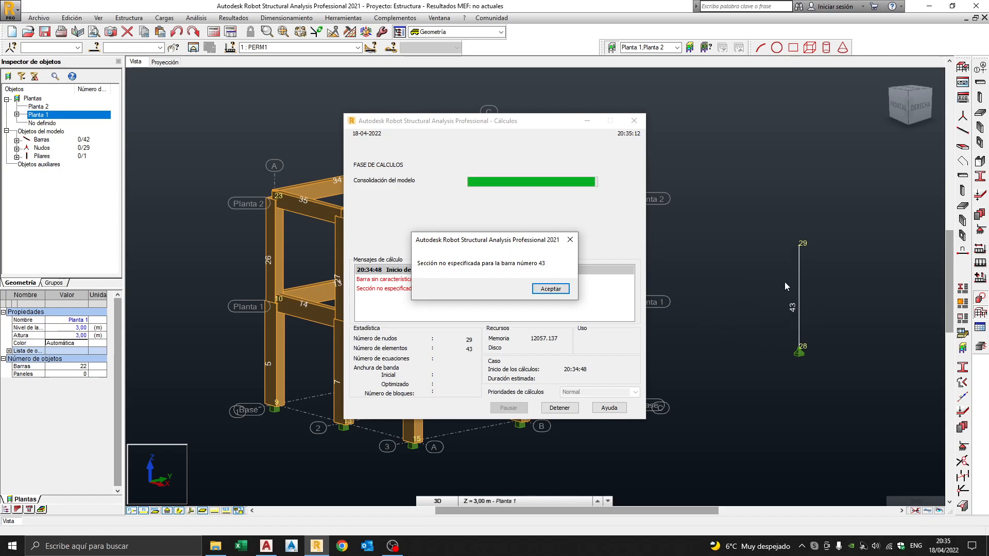
pyautogui.click(551, 290)
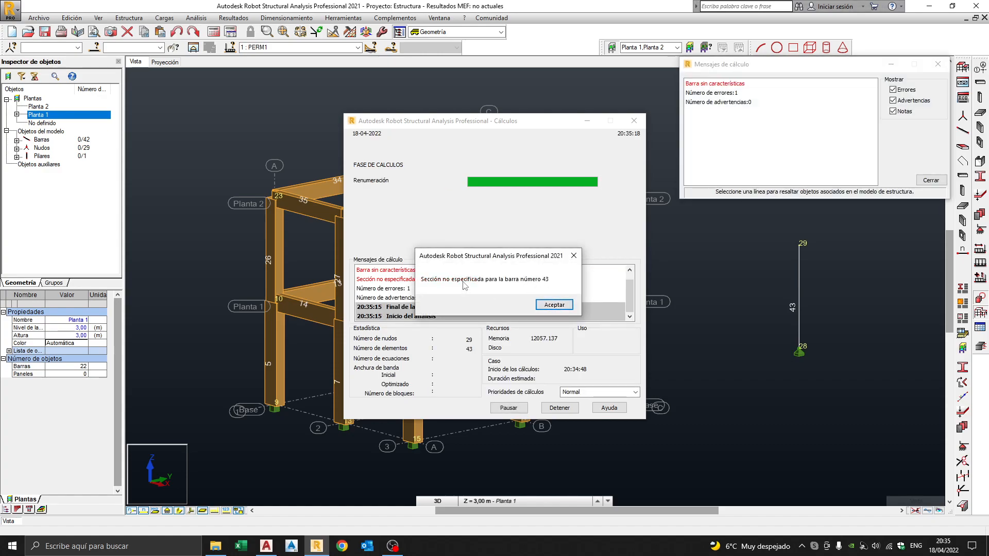
pyautogui.click(554, 305)
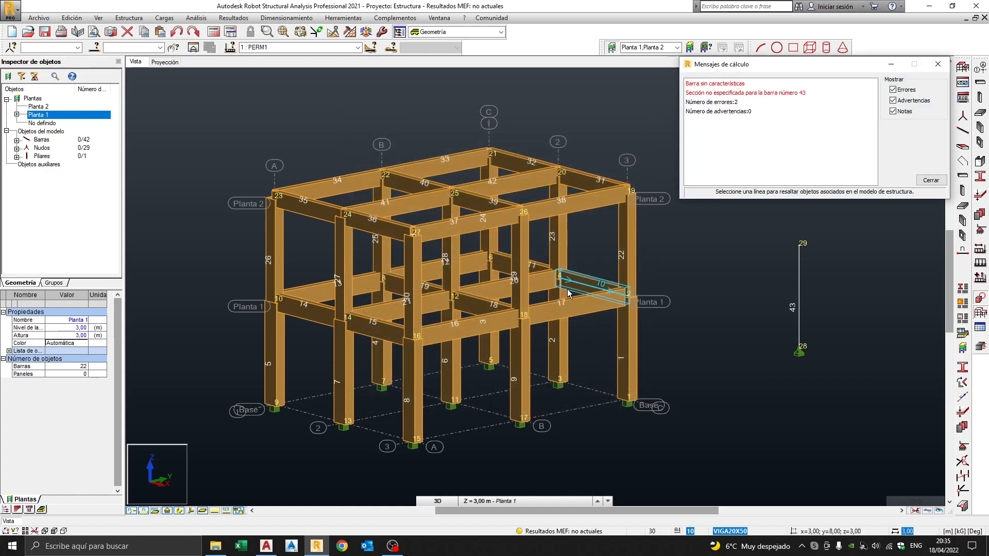
# Review the calculation messages to locate the bar lacking a section, then close them.
pyautogui.moveTo(761, 67); pyautogui.dragTo(474, 179)
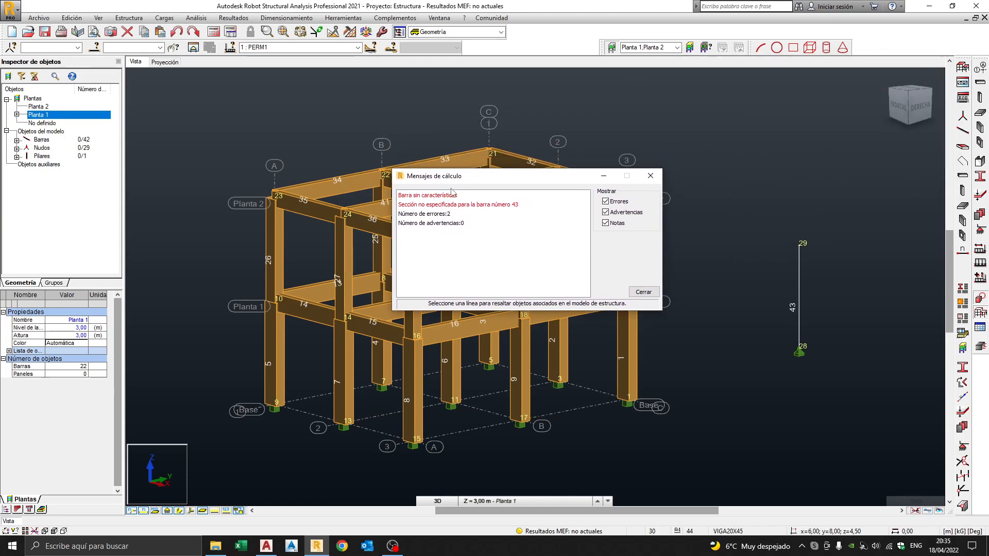
pyautogui.click(437, 197)
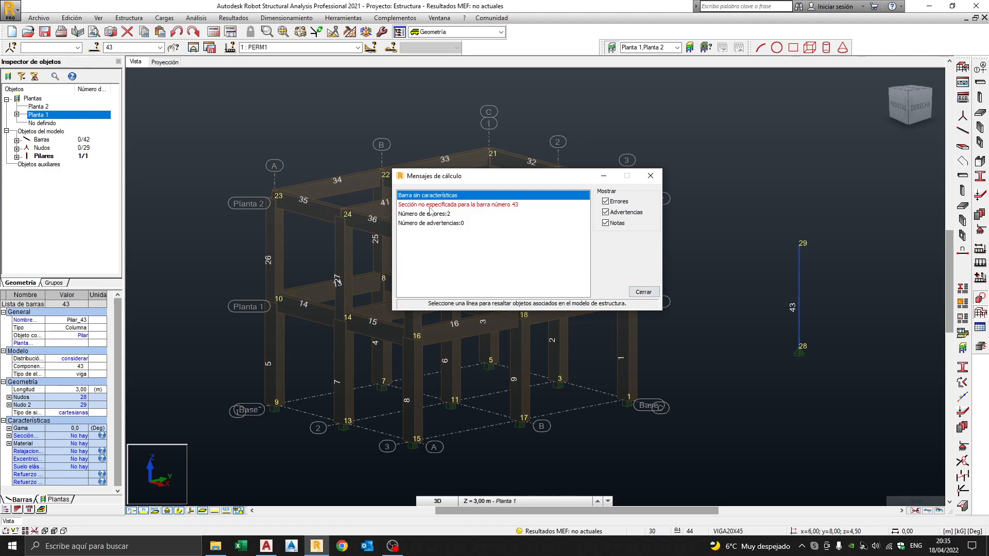
pyautogui.click(430, 206)
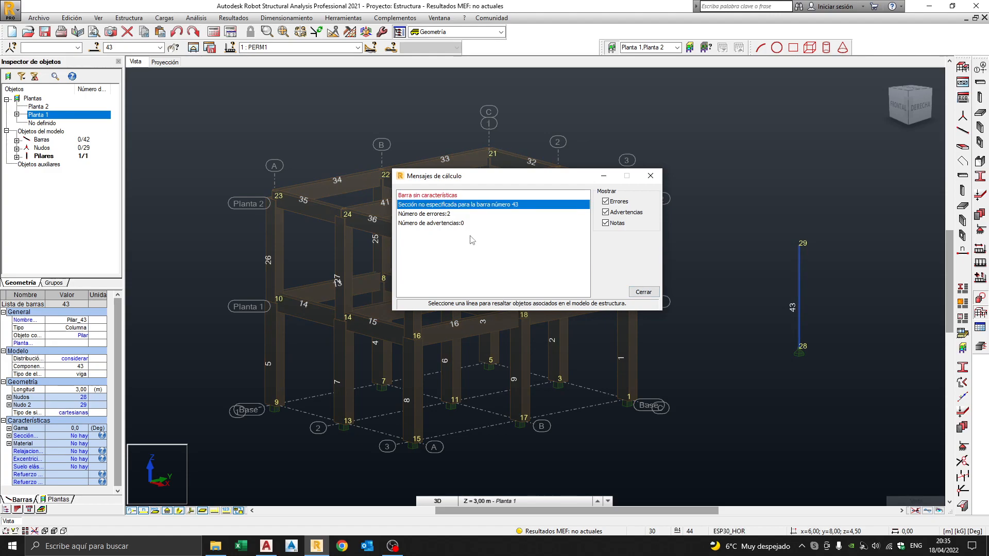
pyautogui.click(643, 292)
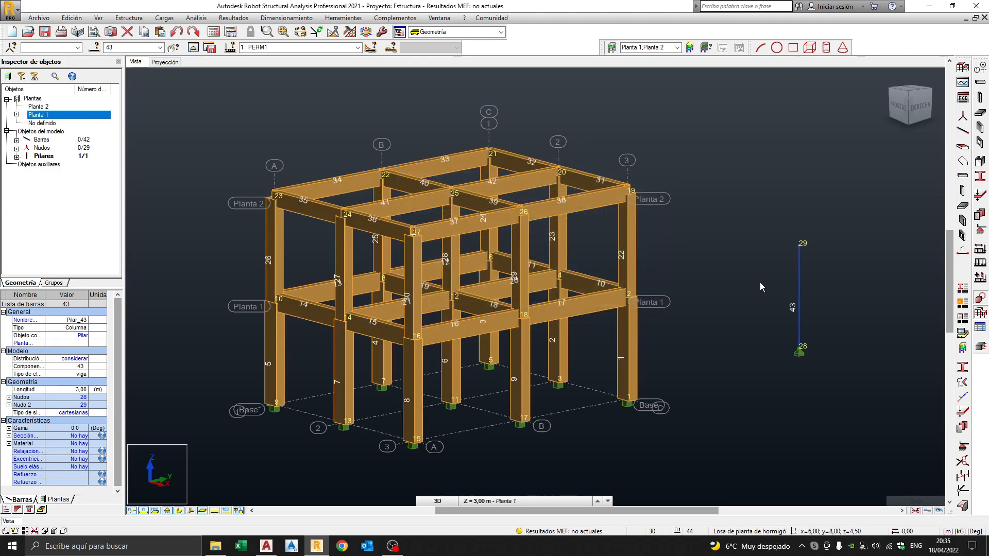
# Assign the COL30X50 concrete section to test pillar 43.
pyautogui.click(798, 278)
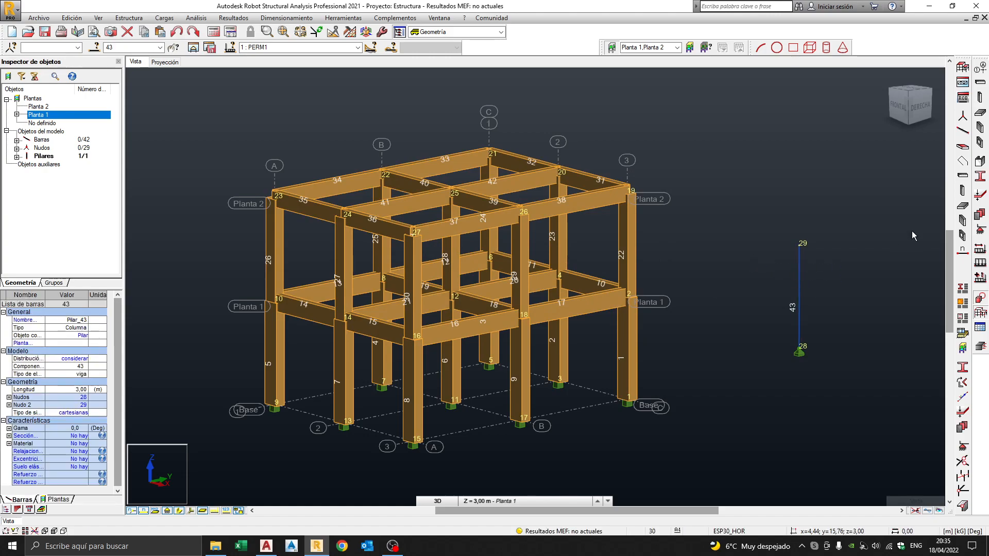
pyautogui.click(979, 176)
pyautogui.click(736, 186)
pyautogui.click(739, 177)
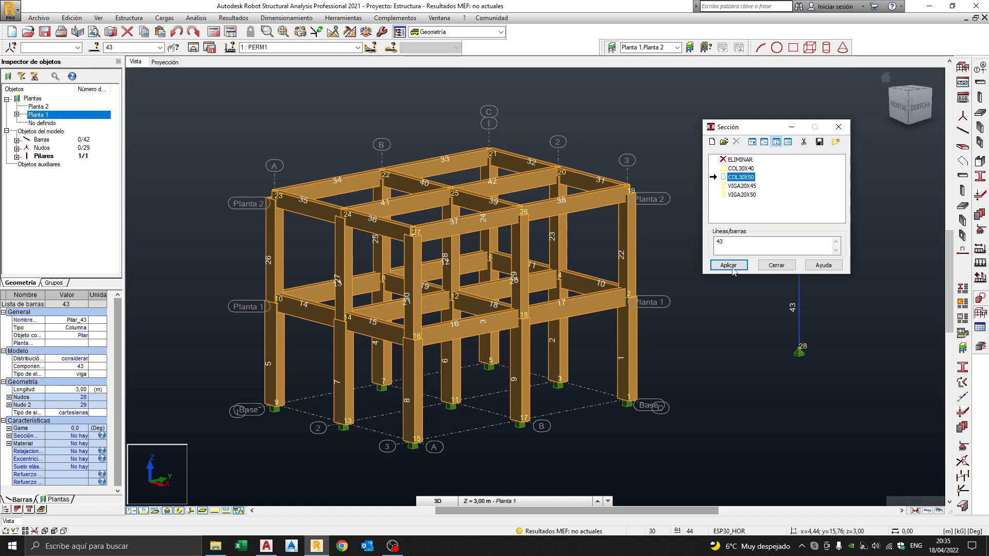
pyautogui.click(738, 268)
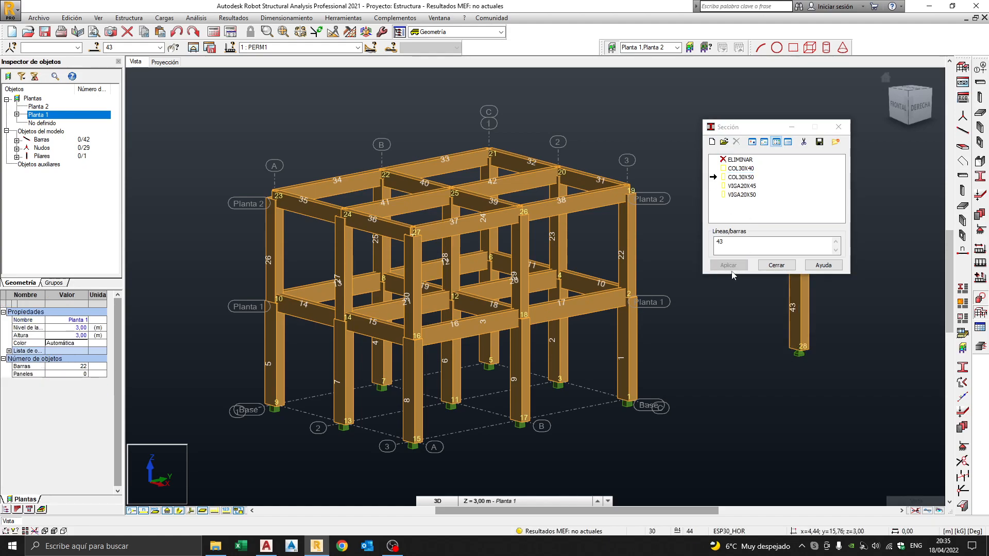
pyautogui.click(775, 265)
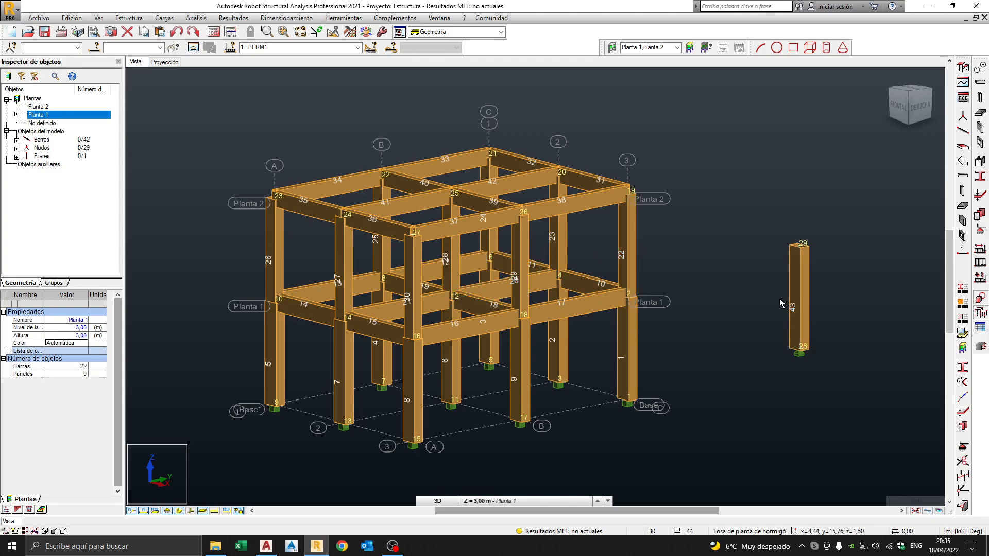
# Recalculate, accepting the disjoint-structure and node 29 RZ/RX instability warnings, then highlight the first message.
pyautogui.click(214, 32)
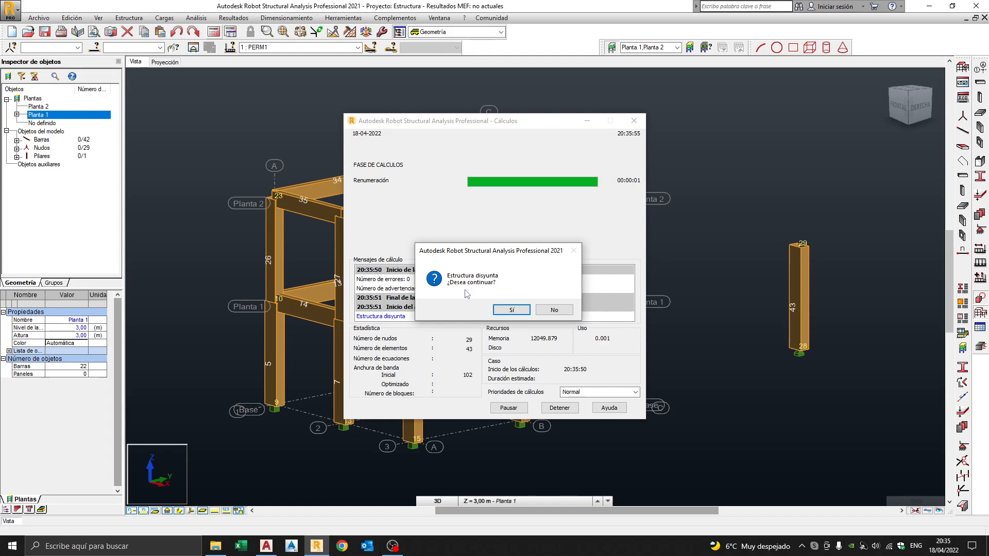
pyautogui.click(512, 311)
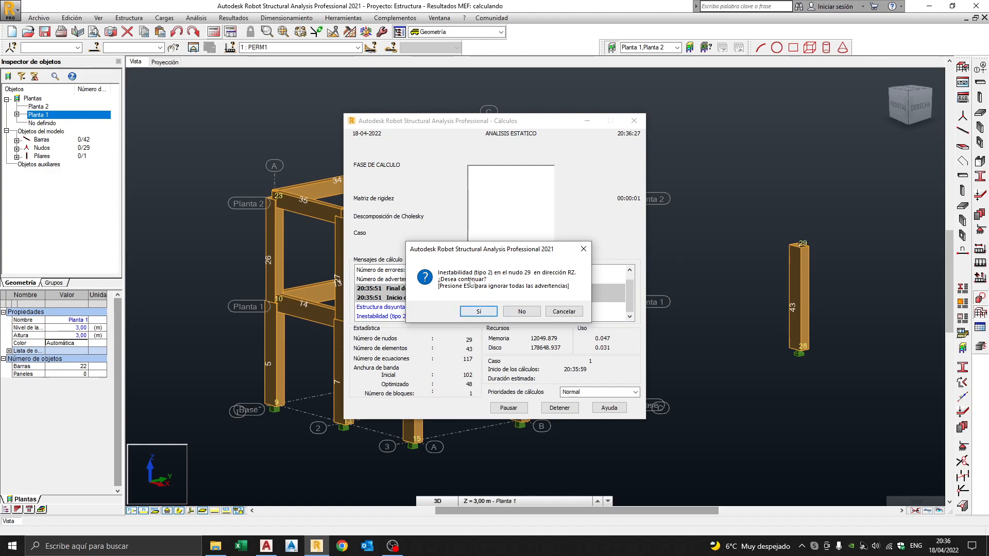
pyautogui.click(484, 312)
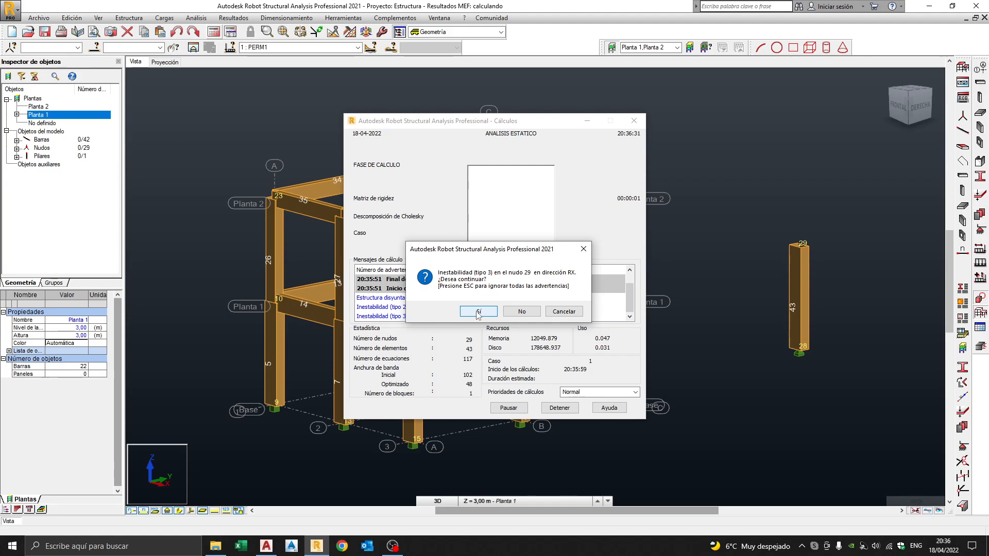
pyautogui.click(478, 312)
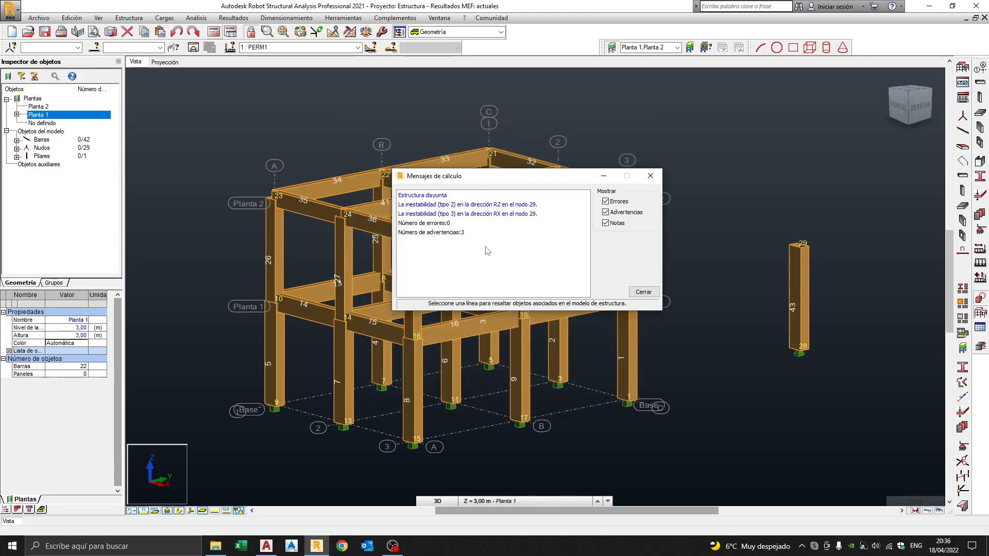
pyautogui.click(436, 196)
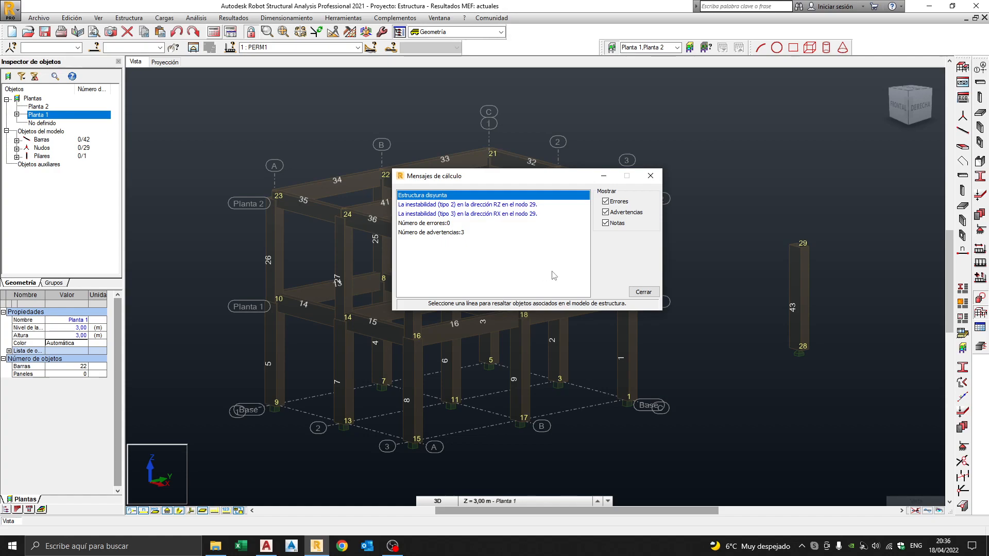
# Locate unstable node 29, close the calculation messages and trial-select pillar 43.
pyautogui.click(480, 205)
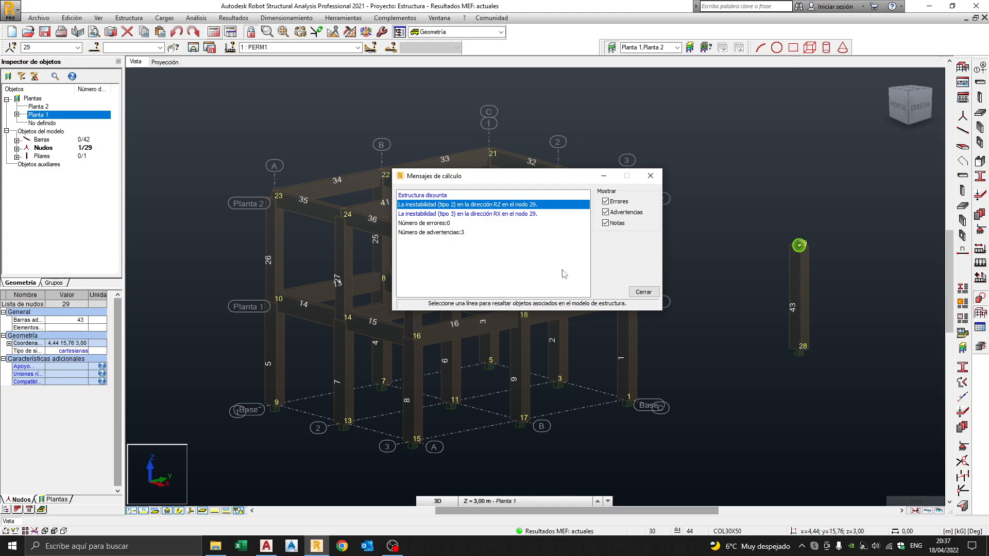
pyautogui.click(730, 289)
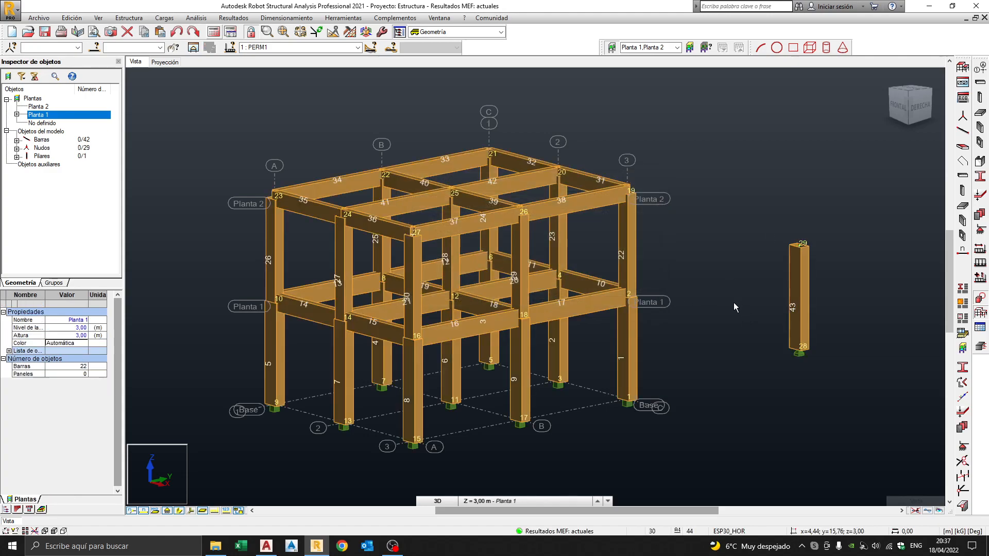
pyautogui.moveTo(768, 212); pyautogui.dragTo(841, 392)
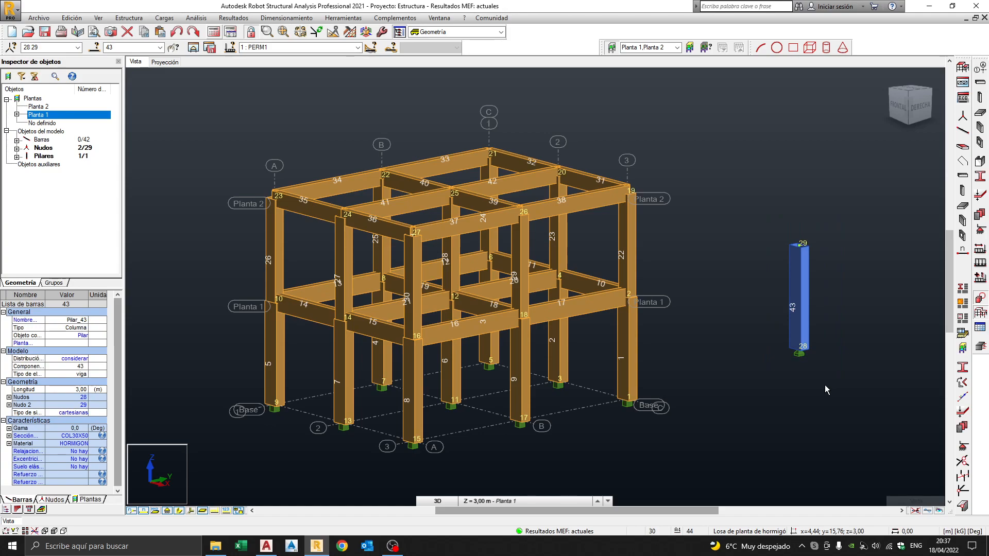
pyautogui.click(800, 394)
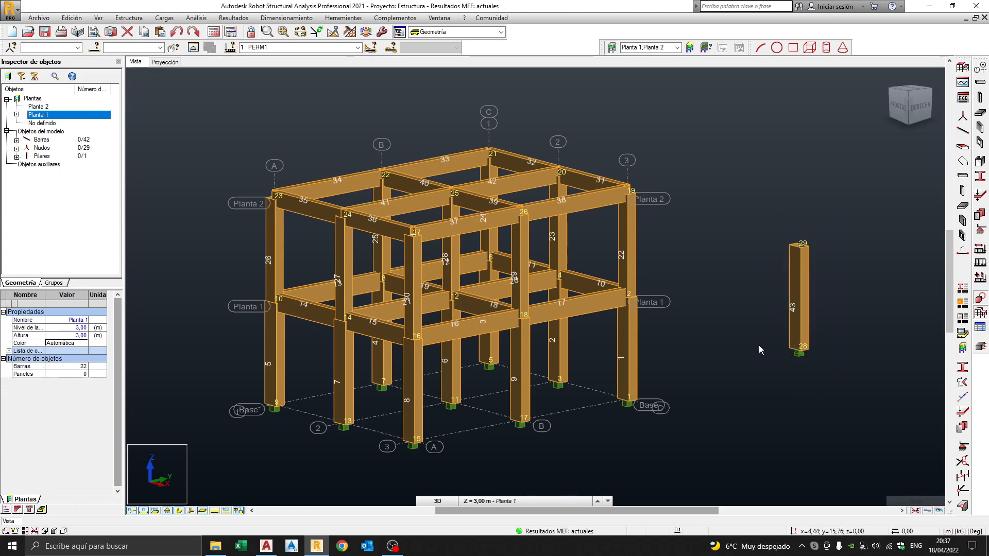
# Select pillar 43 with its end nodes 28 and 29 and delete it.
pyautogui.click(16, 149)
pyautogui.moveTo(117, 173); pyautogui.dragTo(119, 251)
pyautogui.click(64, 239)
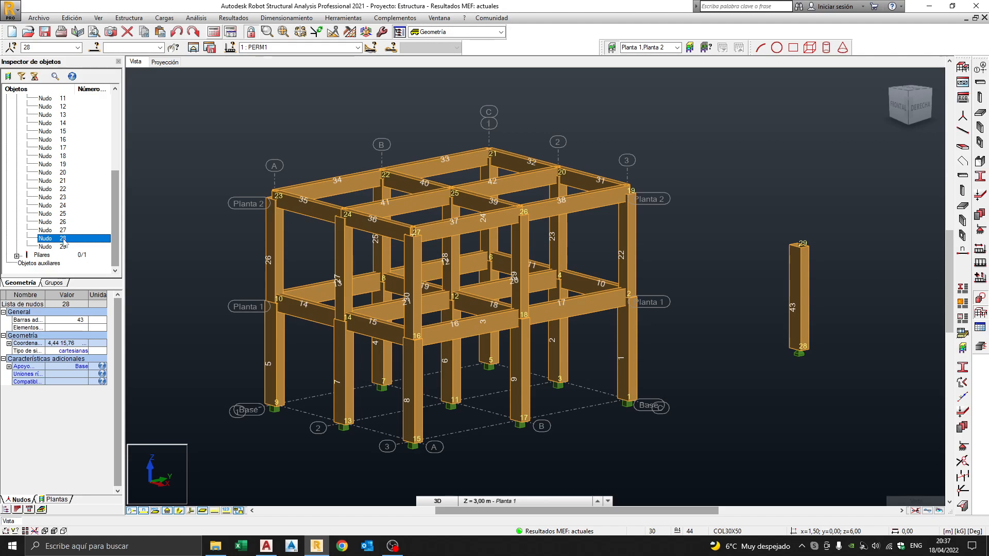
pyautogui.click(63, 247)
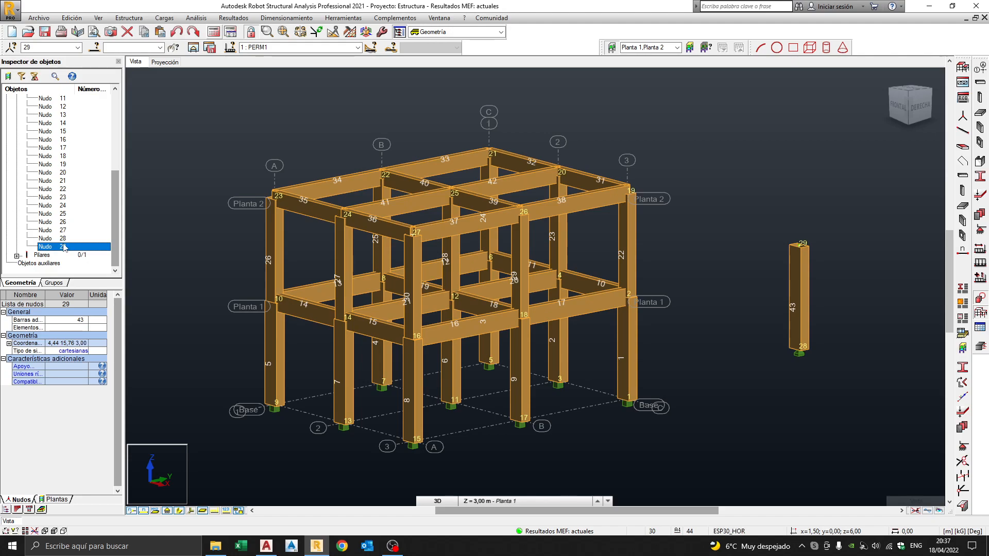
pyautogui.keyDown('ctrl'); pyautogui.click(64, 239); pyautogui.keyUp('ctrl')
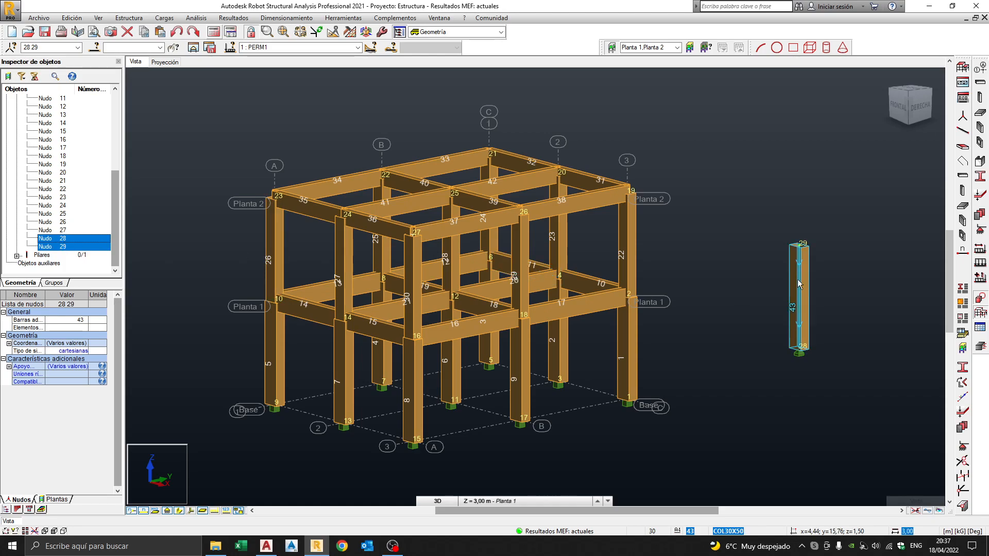
pyautogui.click(758, 318)
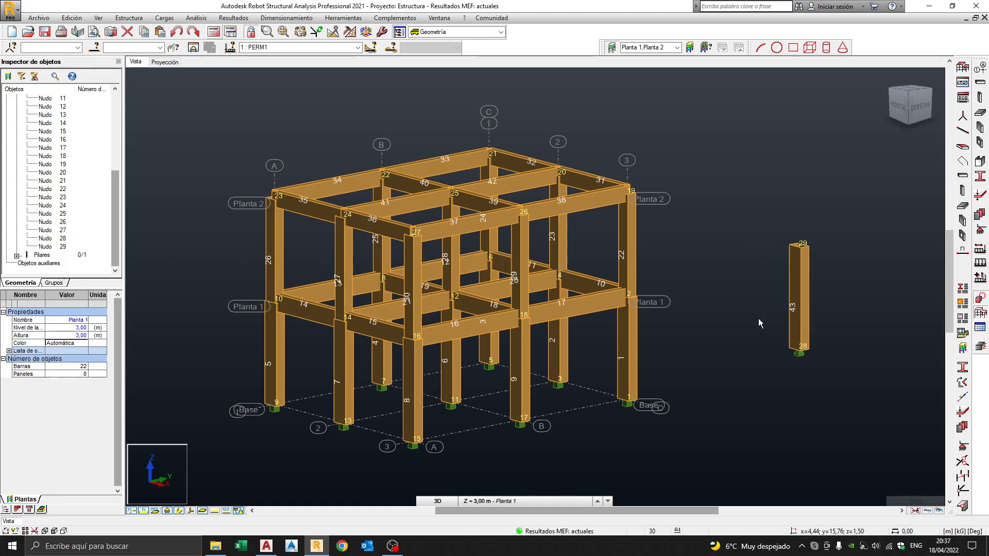
pyautogui.moveTo(753, 204); pyautogui.dragTo(838, 387)
pyautogui.press('Delete')
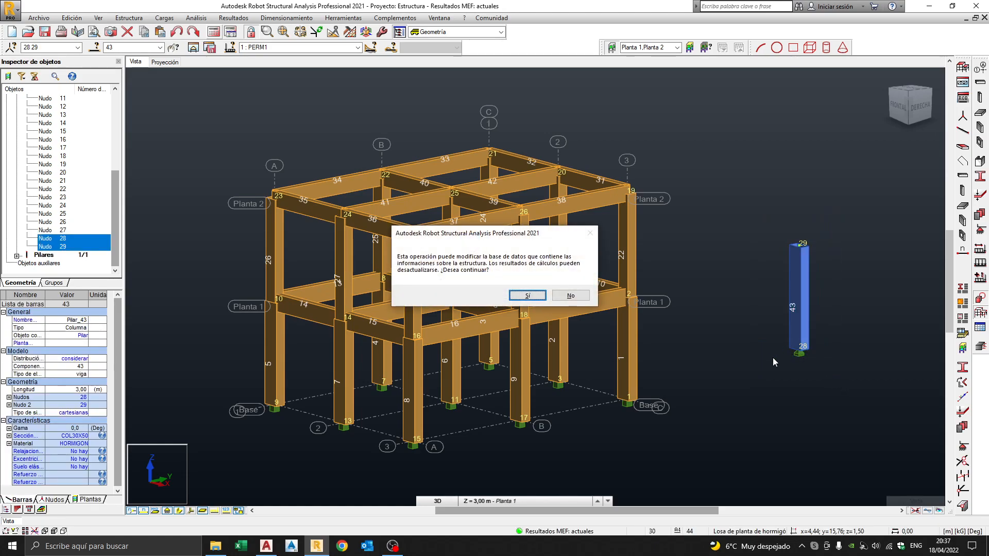
# Confirm deleting pillar 43, then recalculate the remaining two-storey frame.
pyautogui.click(539, 298)
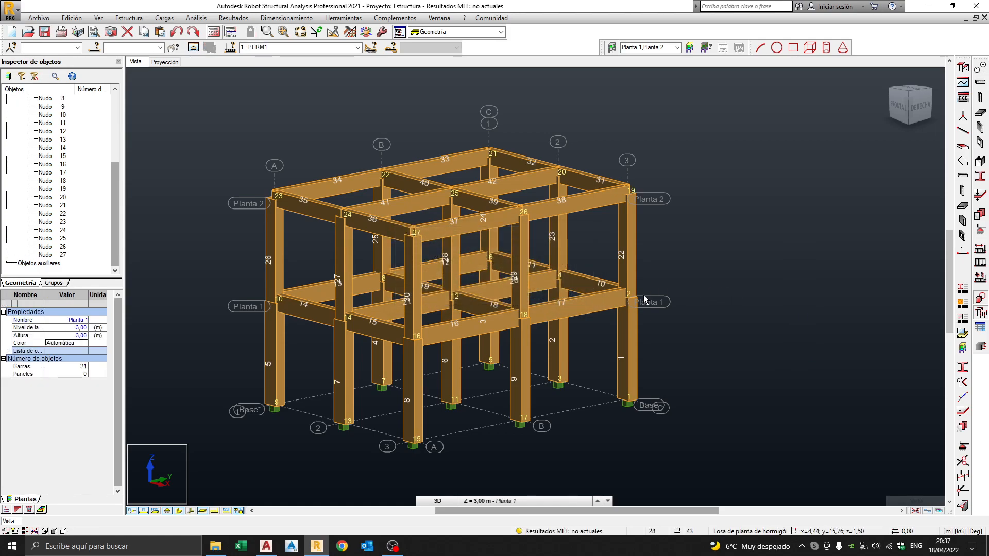
pyautogui.click(65, 255)
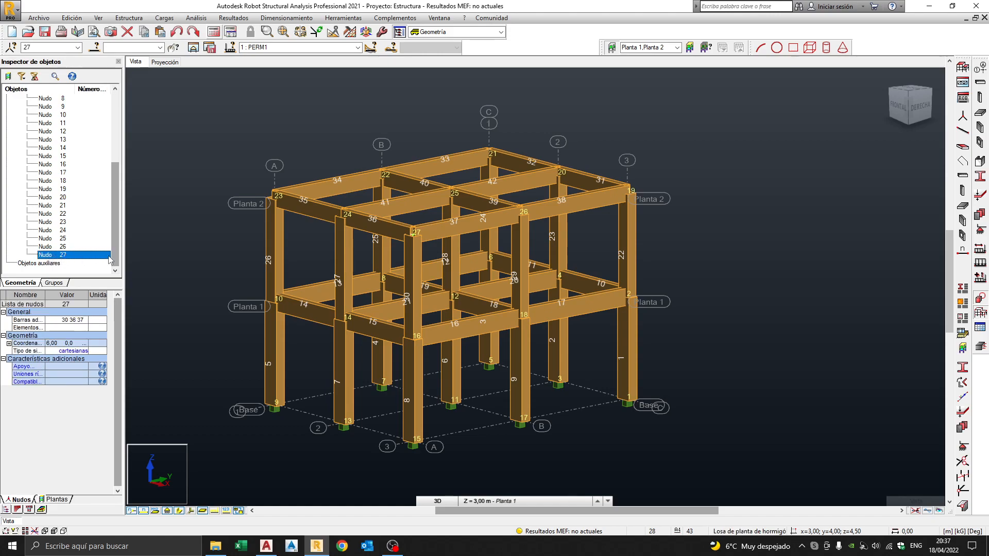
pyautogui.click(705, 252)
pyautogui.moveTo(722, 262); pyautogui.dragTo(749, 241, button='middle')
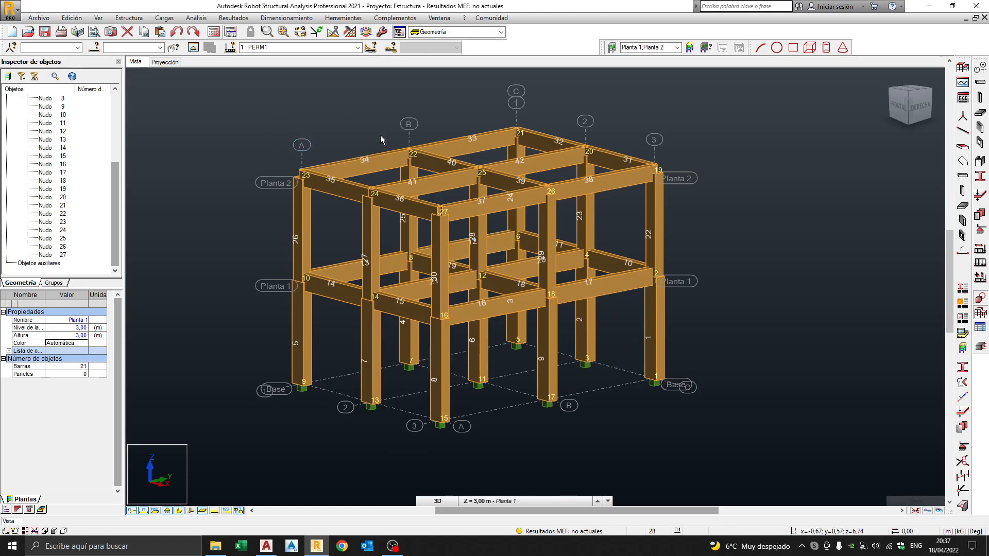
pyautogui.click(213, 33)
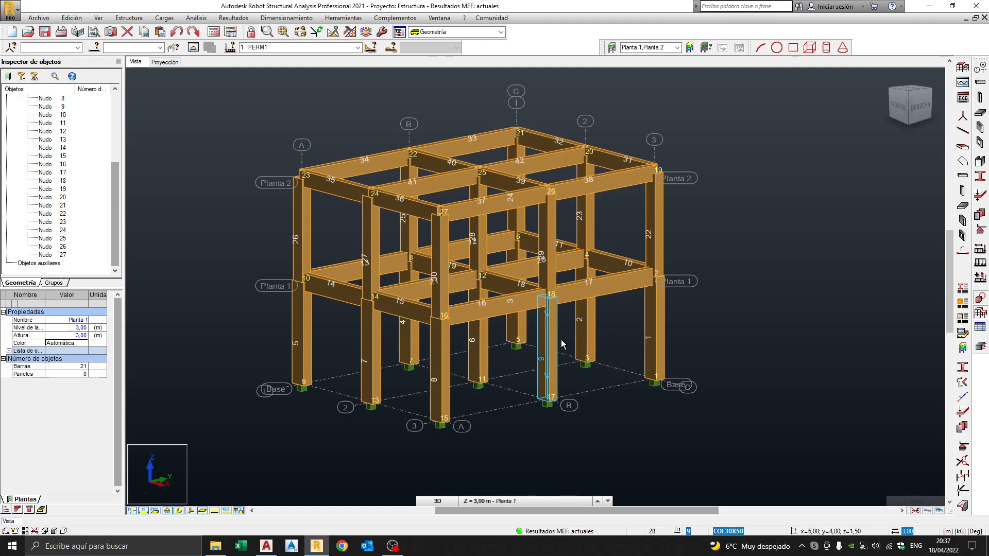
pyautogui.moveTo(699, 299); pyautogui.dragTo(715, 303, button='middle')
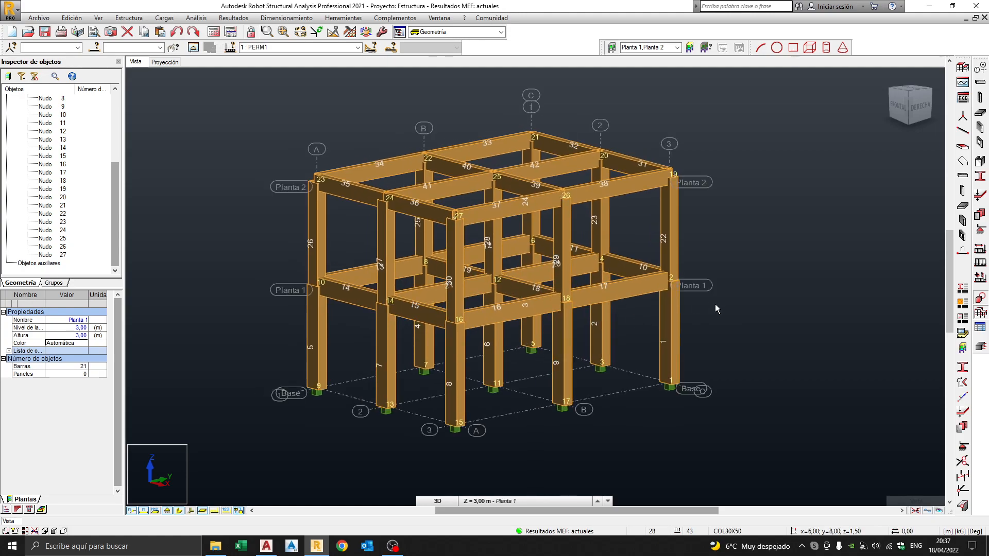
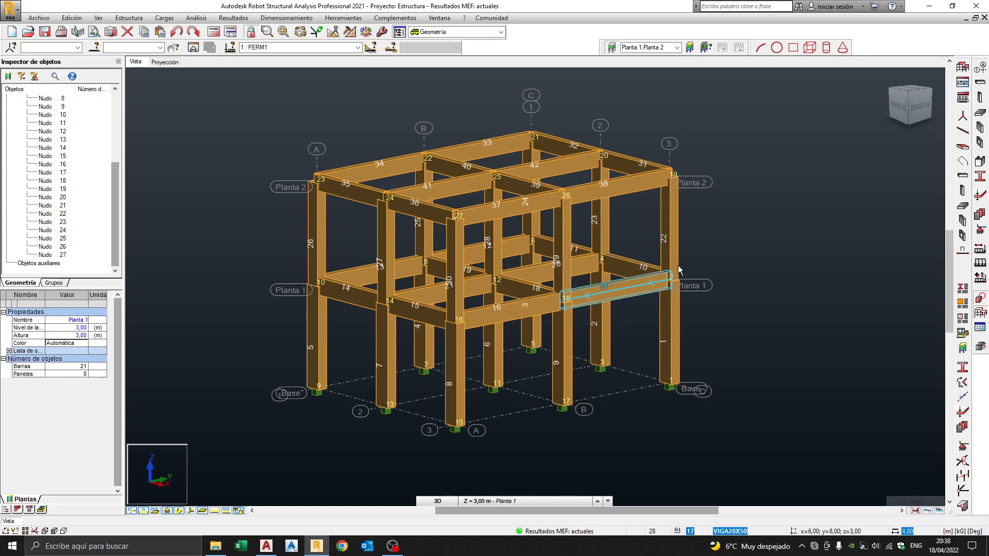
# Show the frame as a zoomed-in plan projection at the Base level (0,00 m).
pyautogui.moveTo(717, 262); pyautogui.dragTo(731, 267, button='middle')
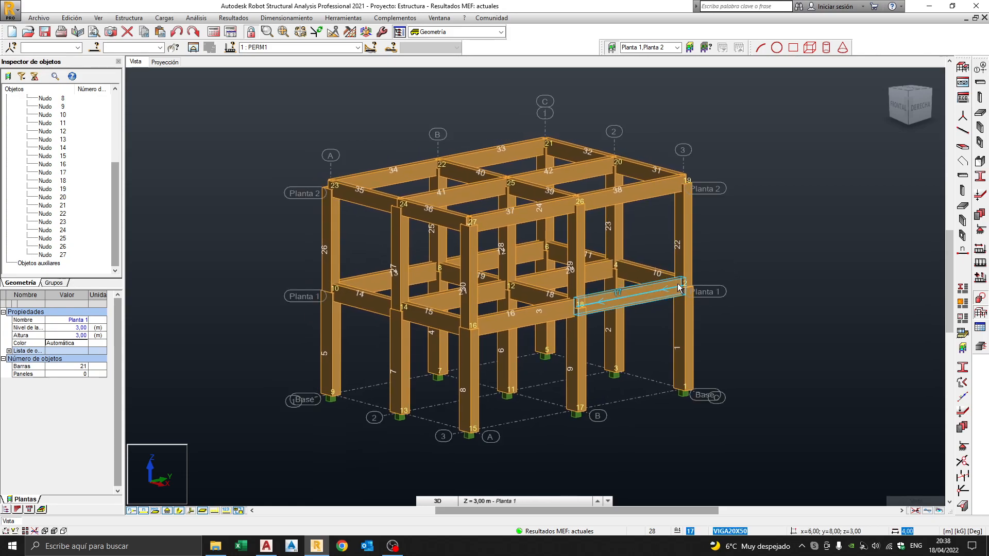
pyautogui.moveTo(602, 285); pyautogui.dragTo(601, 279, button='middle')
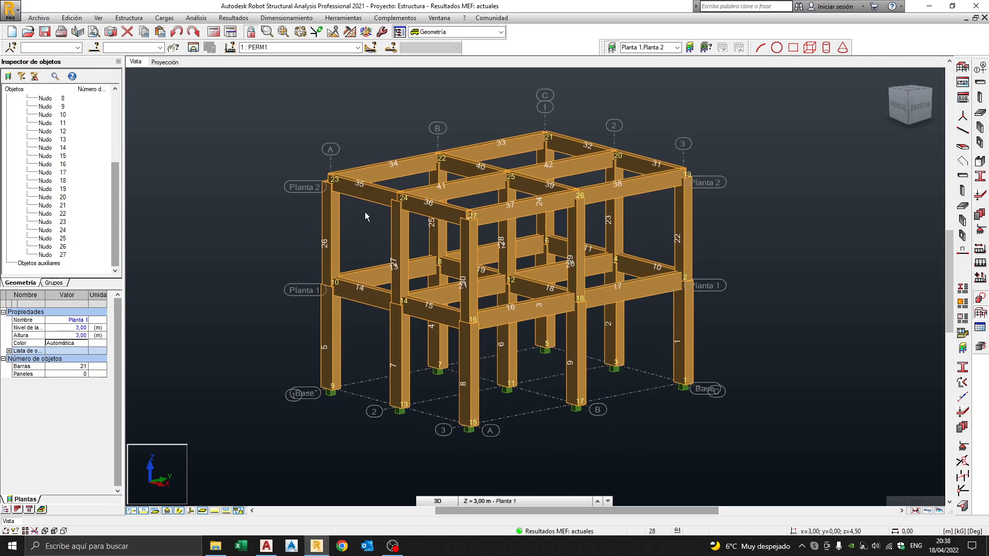
pyautogui.click(165, 63)
pyautogui.scroll(1, 497, 286)
pyautogui.click(516, 498)
pyautogui.click(502, 493)
pyautogui.click(530, 498)
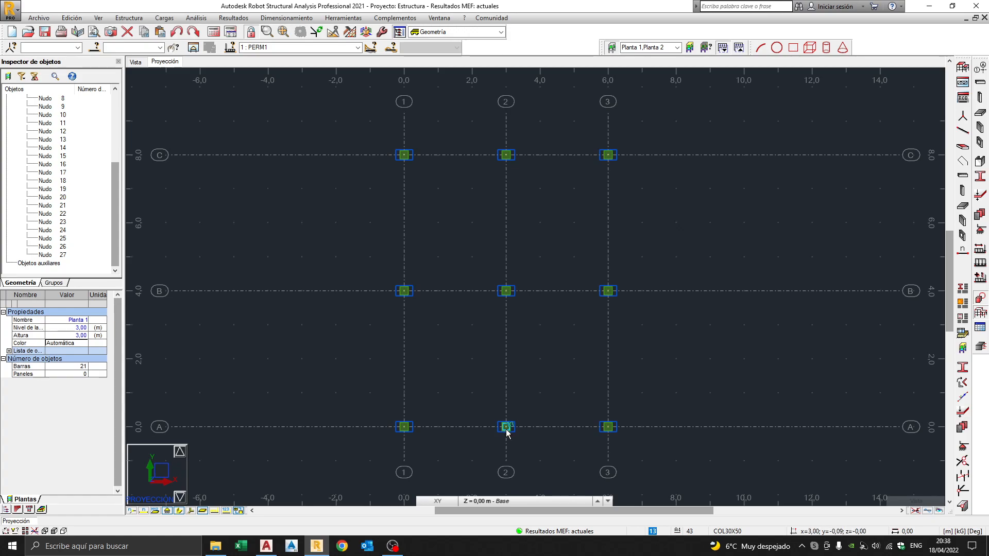
# View the Planta 1 (3 m) and Planta 2 (6 m) plans, then go back to 3D.
pyautogui.click(549, 501)
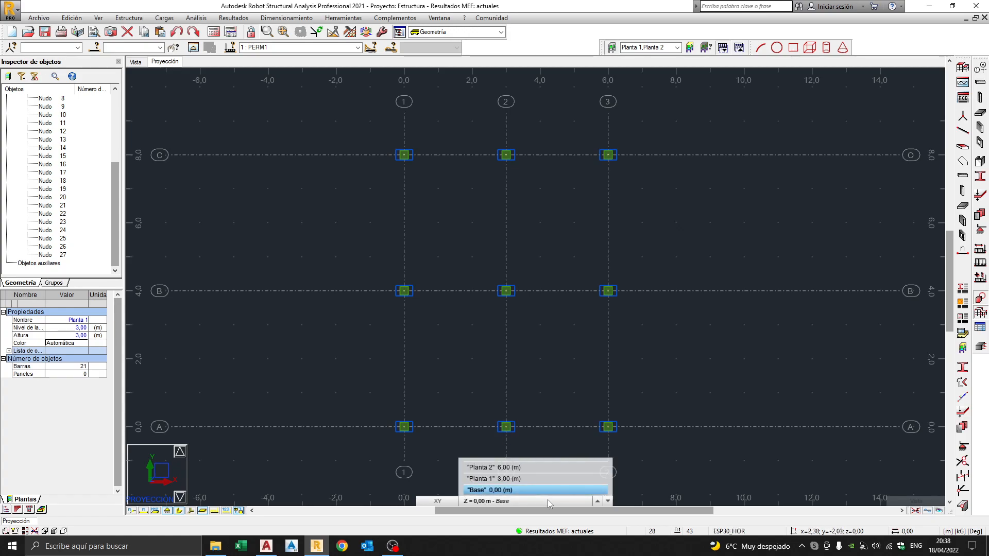
pyautogui.click(511, 479)
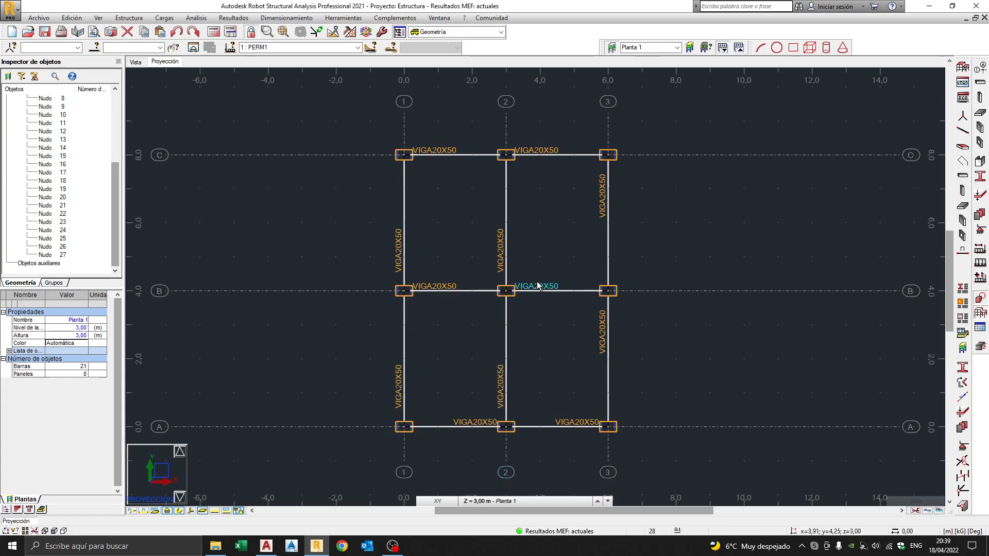
pyautogui.click(518, 501)
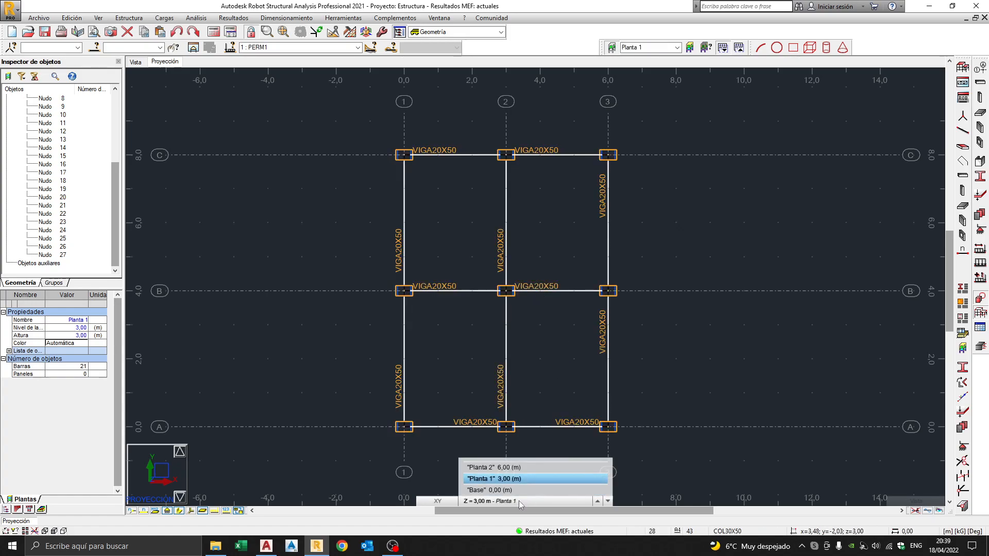
pyautogui.click(508, 468)
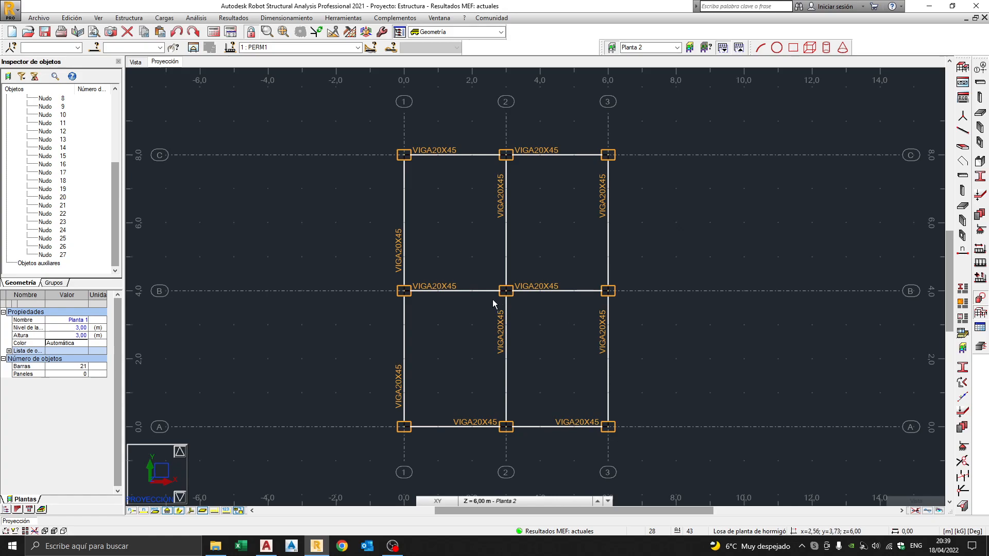
pyautogui.click(133, 63)
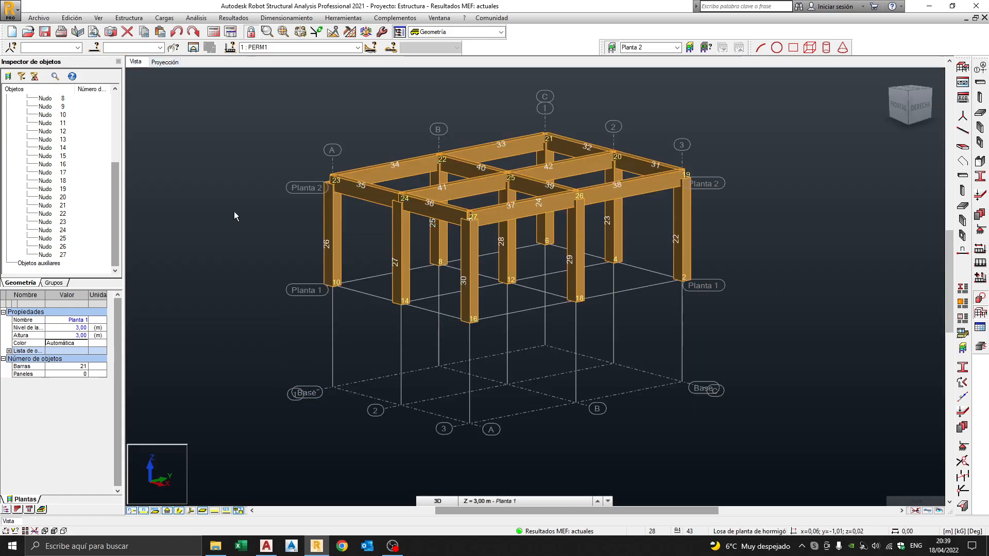
# Turn off Filtrar plantas de la estructura so the whole frame shows.
pyautogui.click(9, 77)
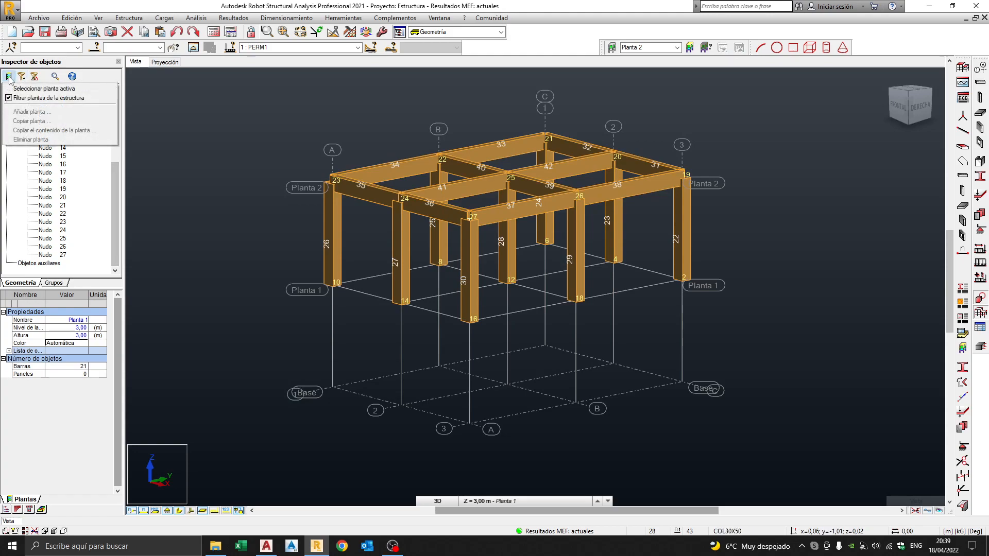
pyautogui.click(42, 98)
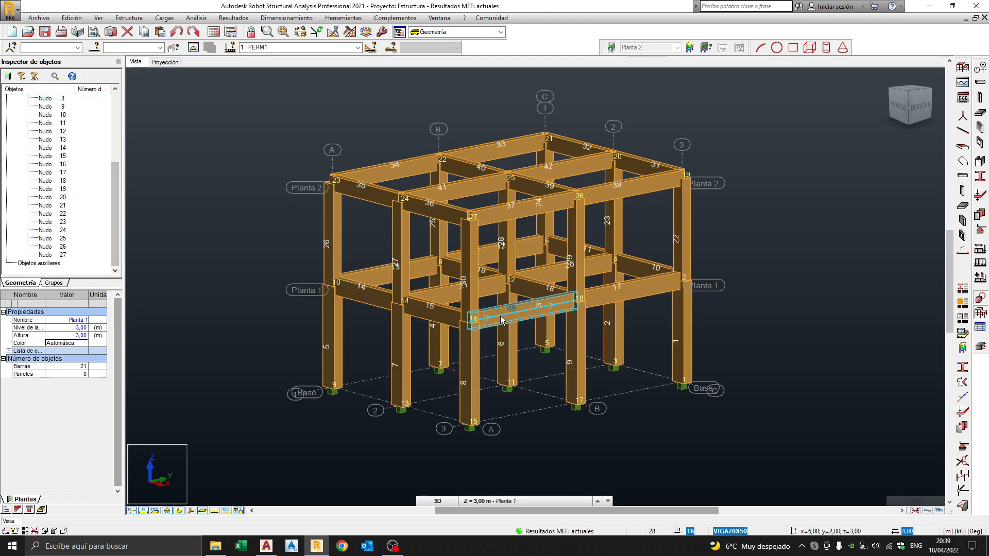
pyautogui.moveTo(519, 307); pyautogui.dragTo(533, 313, button='middle')
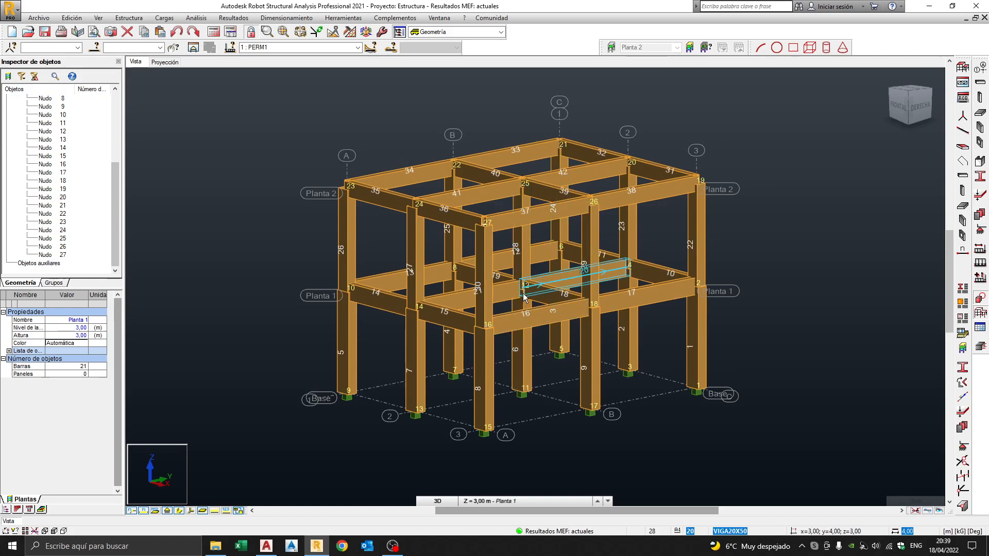
# Save the project as Estructura.rtd on the desktop.
pyautogui.click(45, 31)
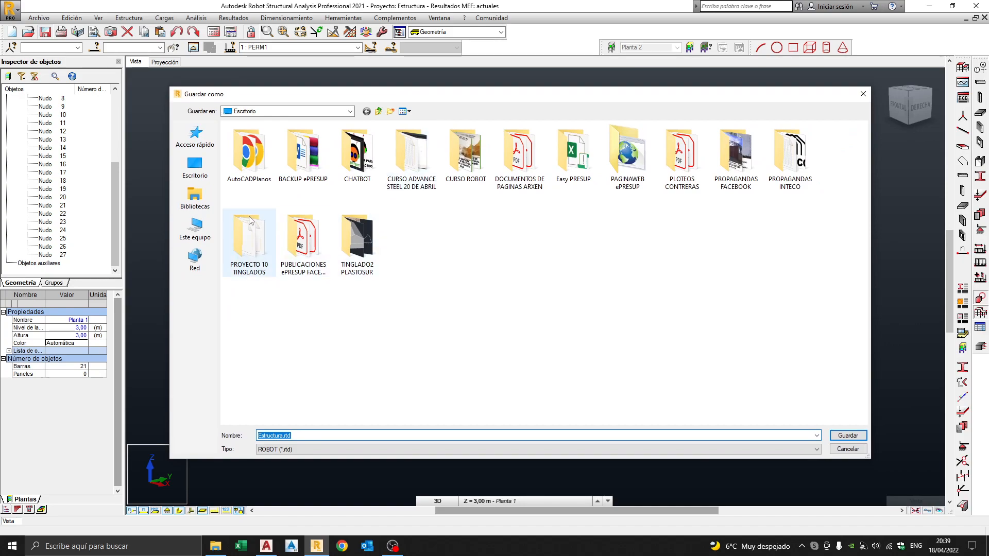
pyautogui.click(195, 168)
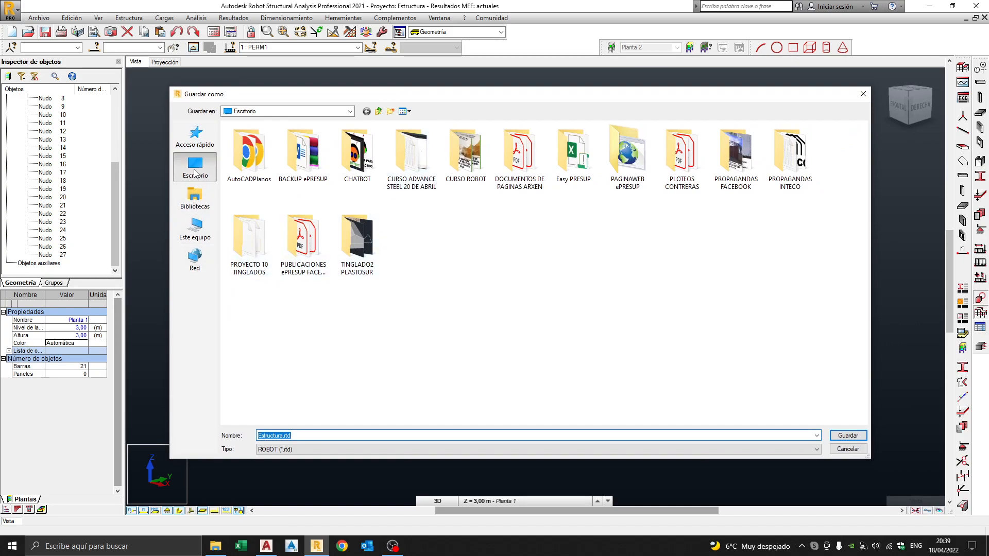
pyautogui.click(284, 435)
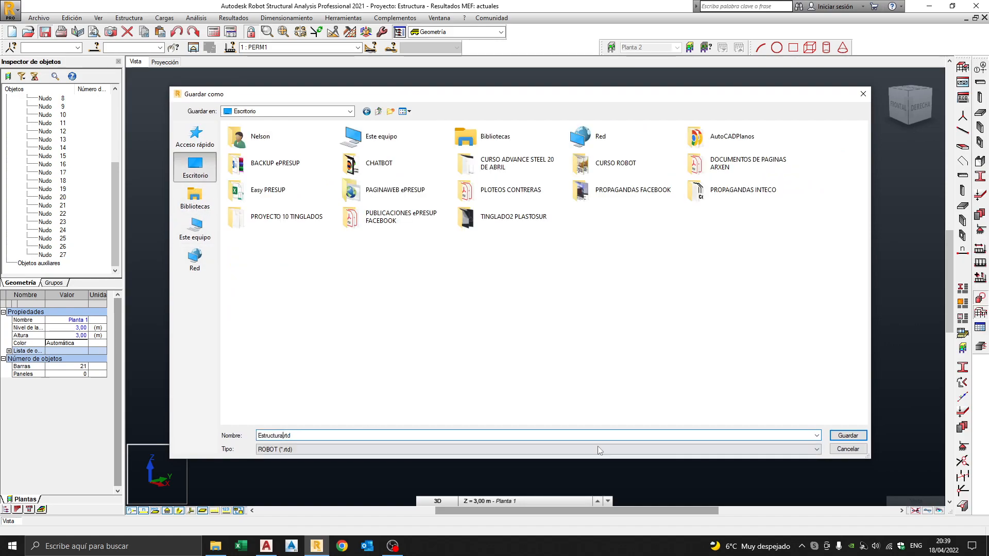
pyautogui.click(847, 435)
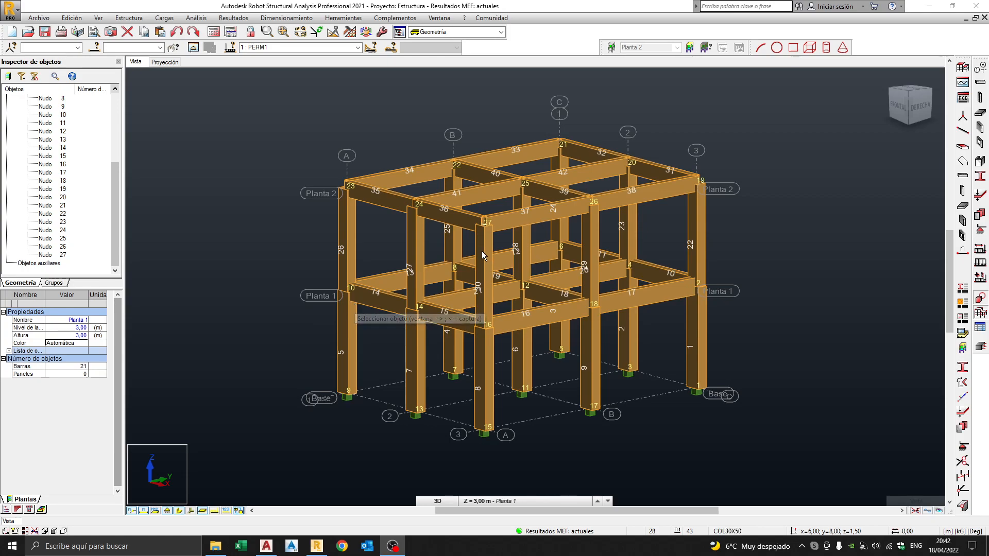
# Pan the 3D frame slightly and bring up the viewport context menu.
pyautogui.moveTo(525, 303); pyautogui.dragTo(521, 272, button='middle')
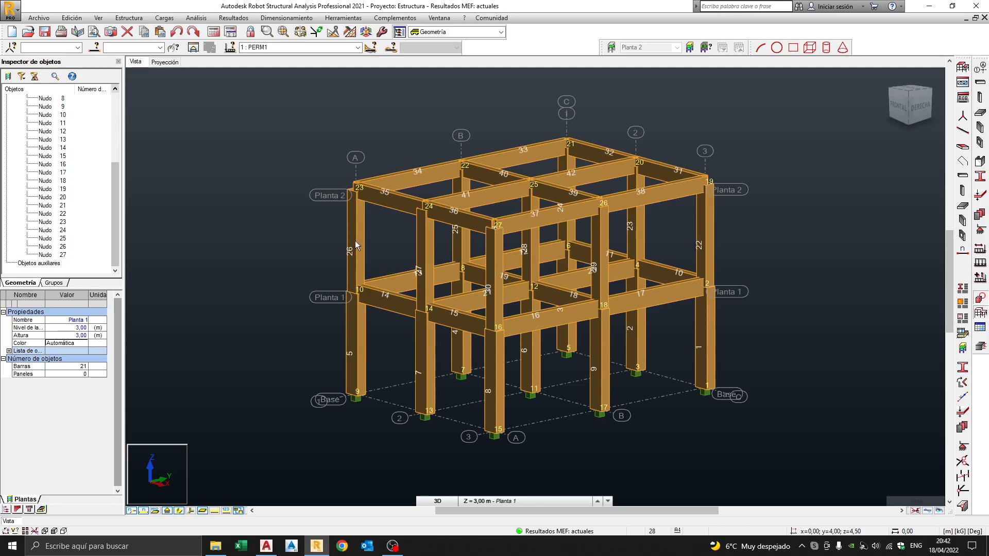
pyautogui.rightClick(300, 246)
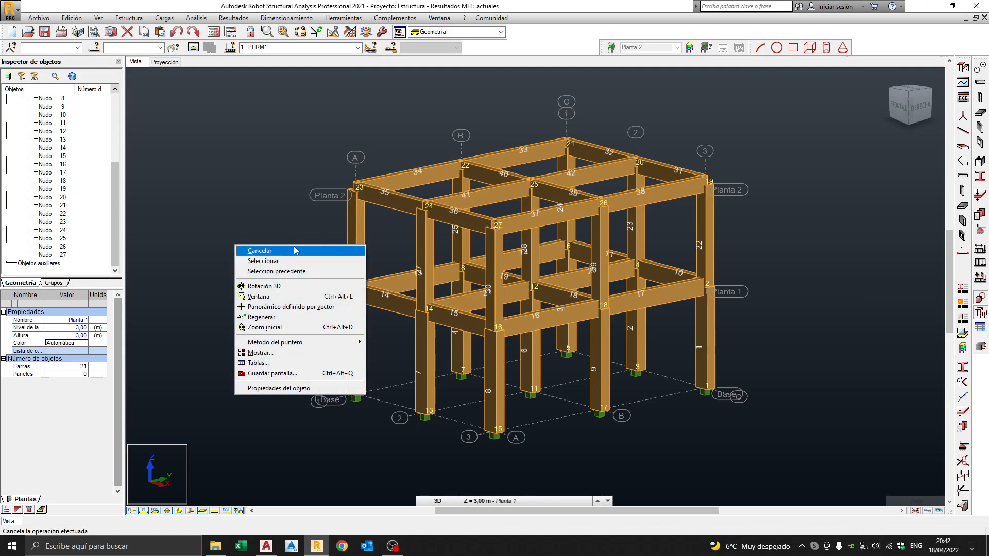
# Keep the Estándar display template and enable colour legends for Perfiles, Grupos and Tipo de barra.
pyautogui.click(281, 356)
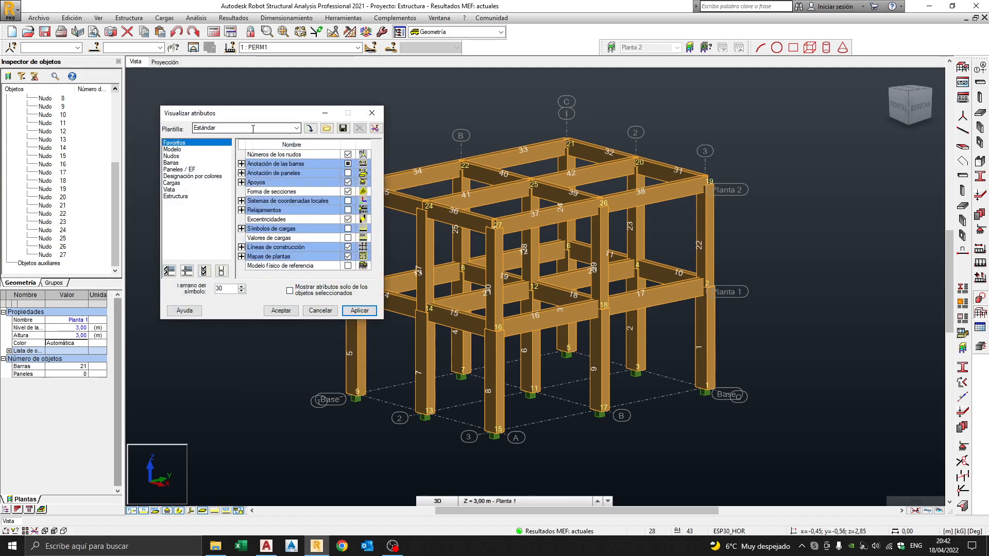
pyautogui.click(297, 128)
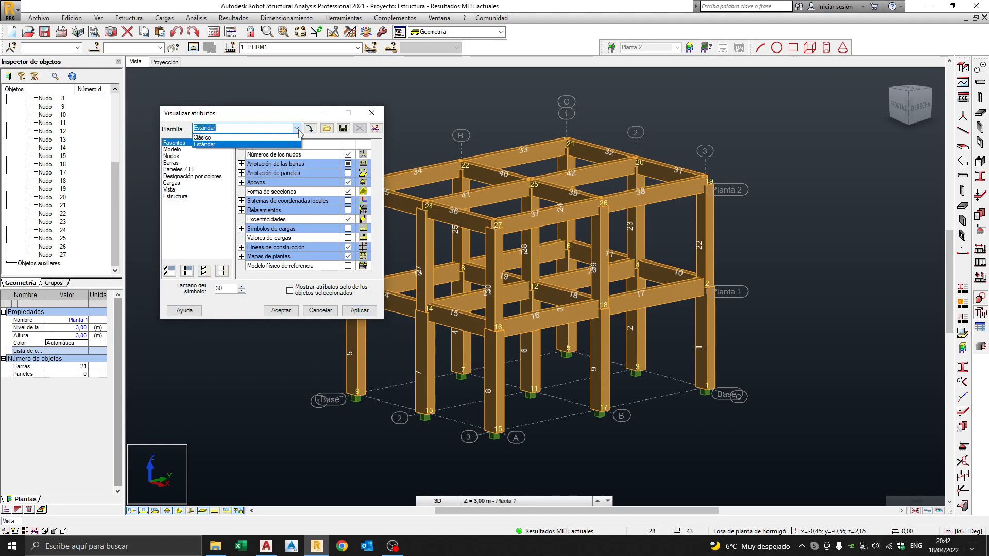
pyautogui.click(298, 129)
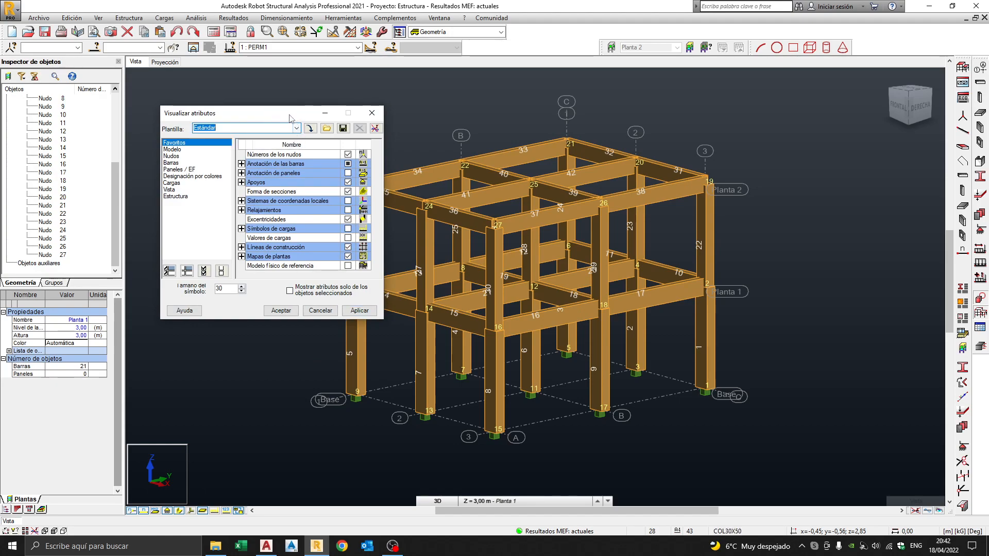
pyautogui.moveTo(289, 116); pyautogui.dragTo(276, 109)
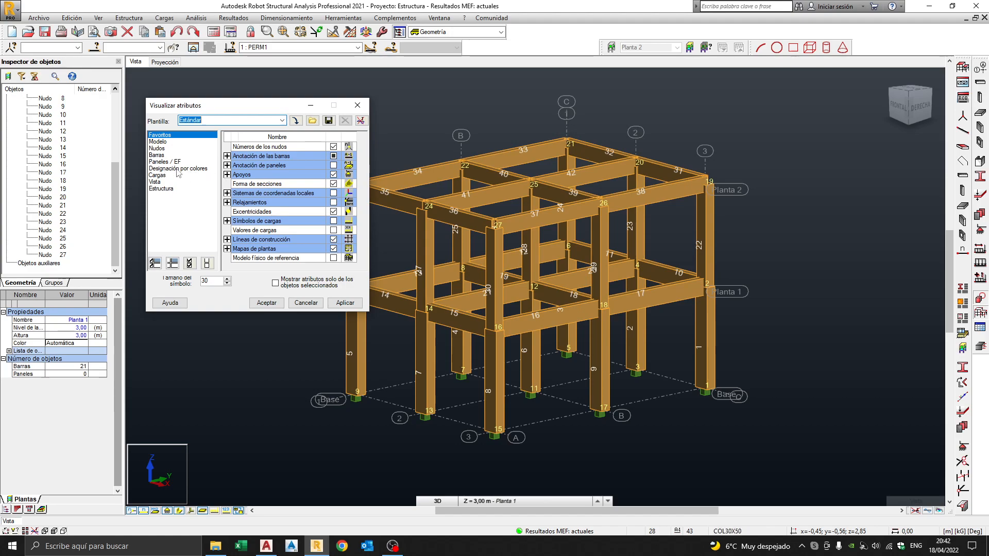
pyautogui.click(188, 169)
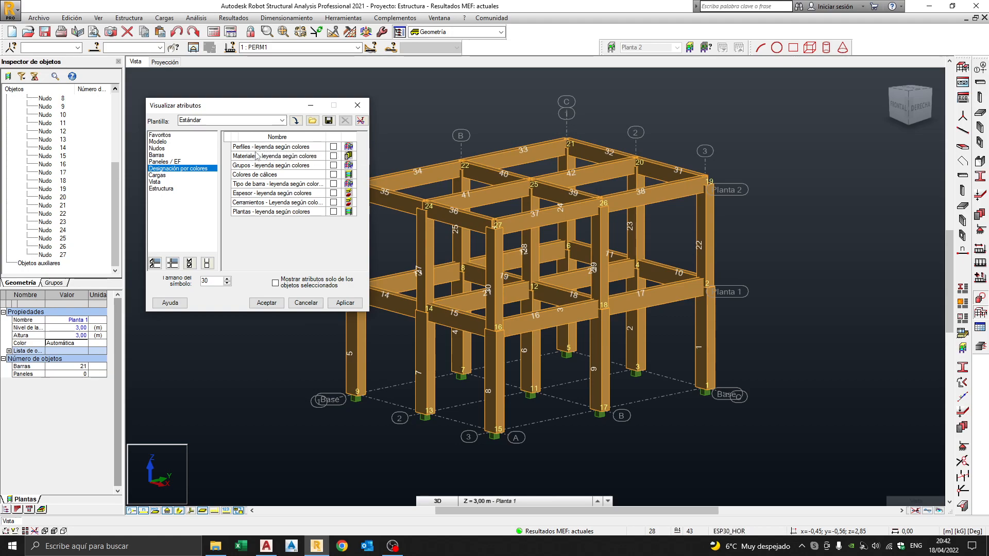
pyautogui.click(333, 148)
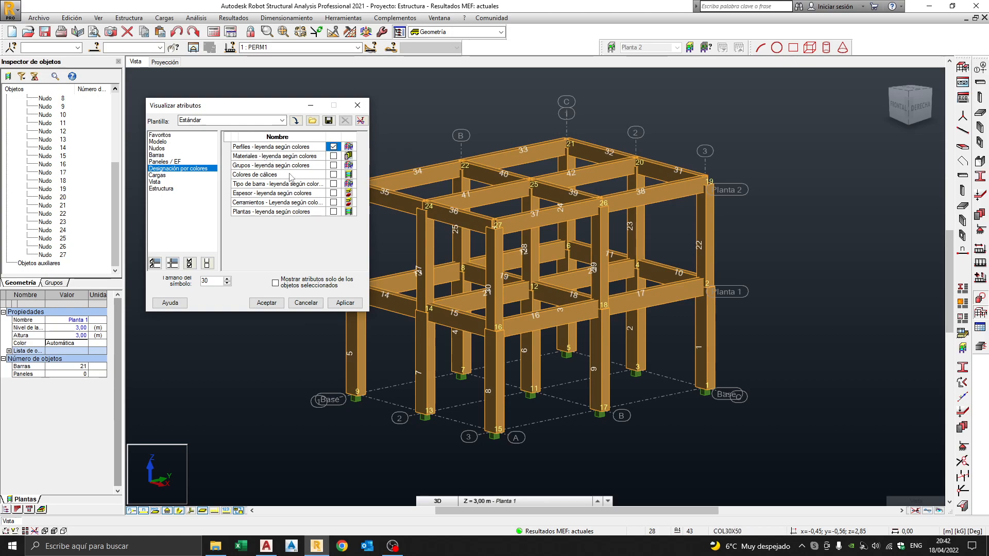
pyautogui.click(333, 165)
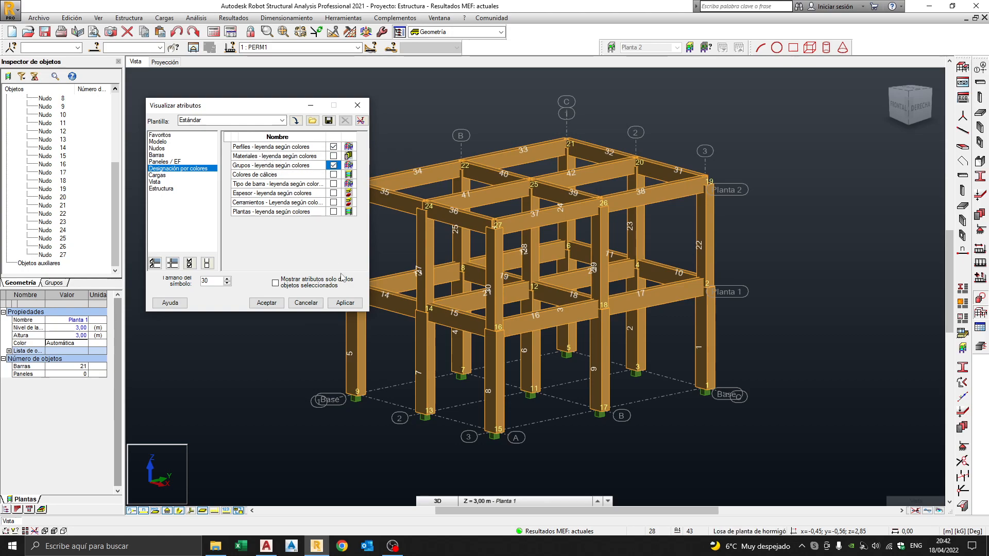
pyautogui.click(347, 303)
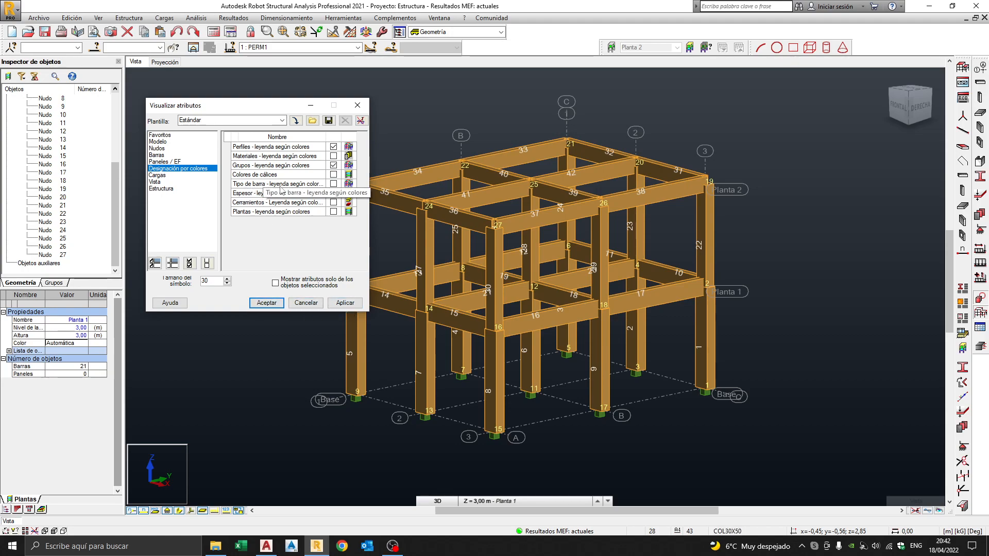
pyautogui.click(334, 185)
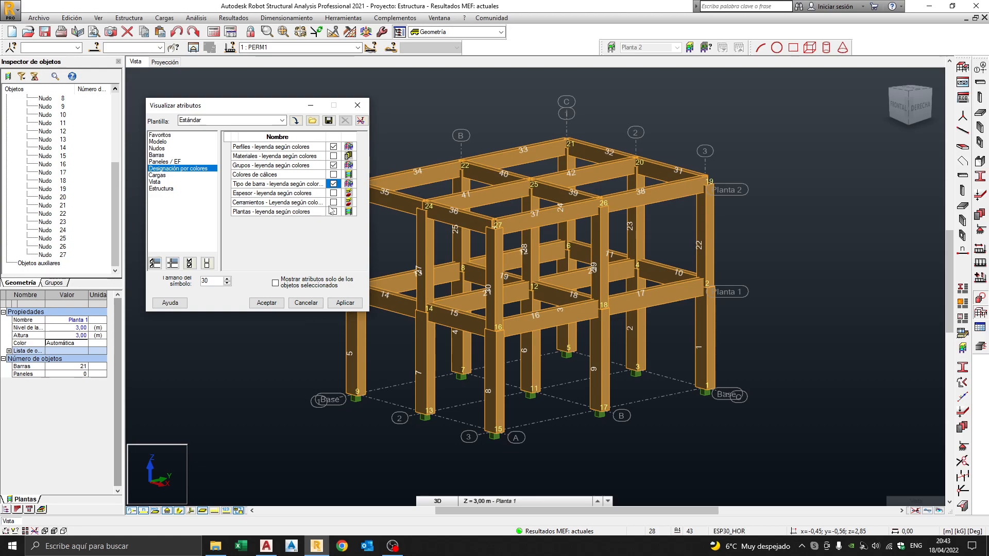
pyautogui.click(269, 303)
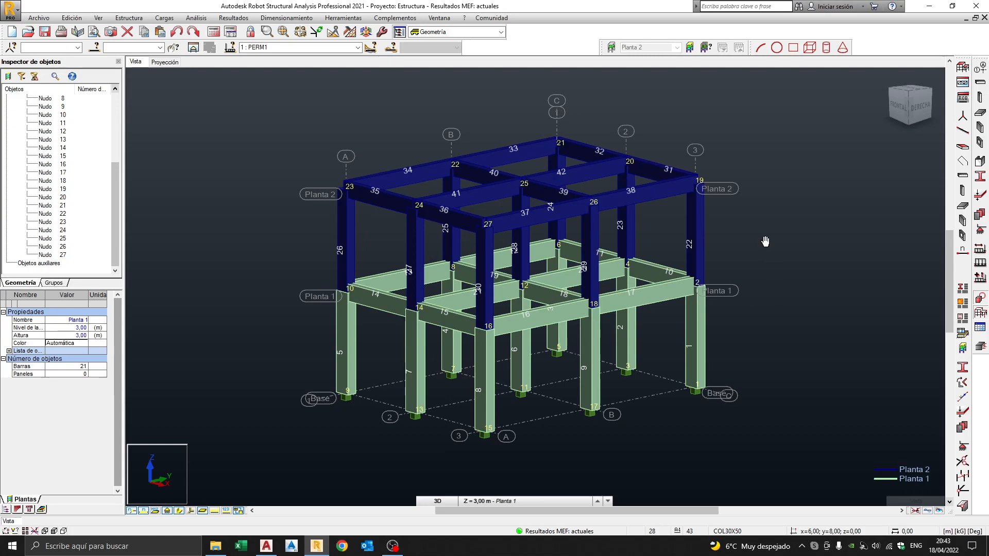
# Run the structural calculation on the colour-coded frame and open the construction lines definitions.
pyautogui.moveTo(766, 242); pyautogui.dragTo(743, 249, button='middle')
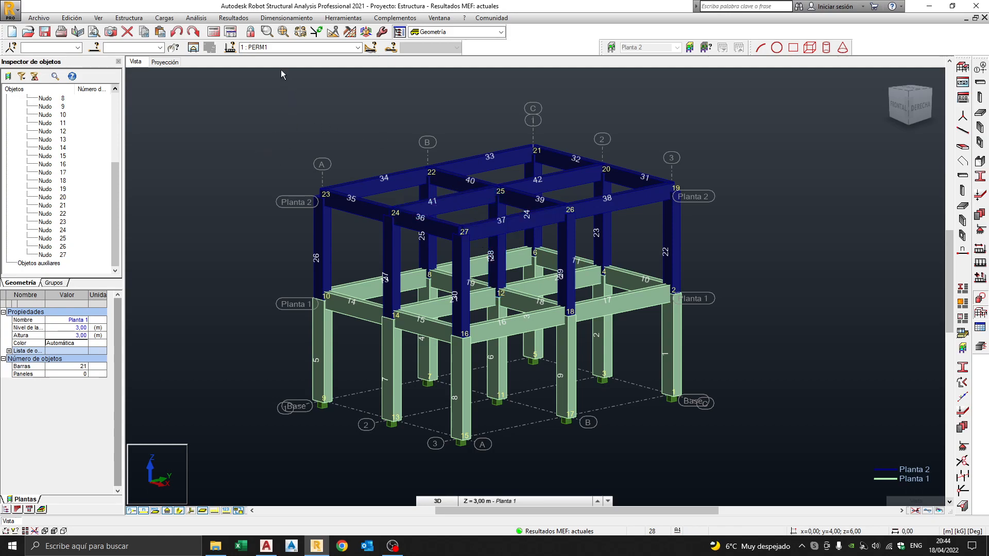
pyautogui.click(213, 32)
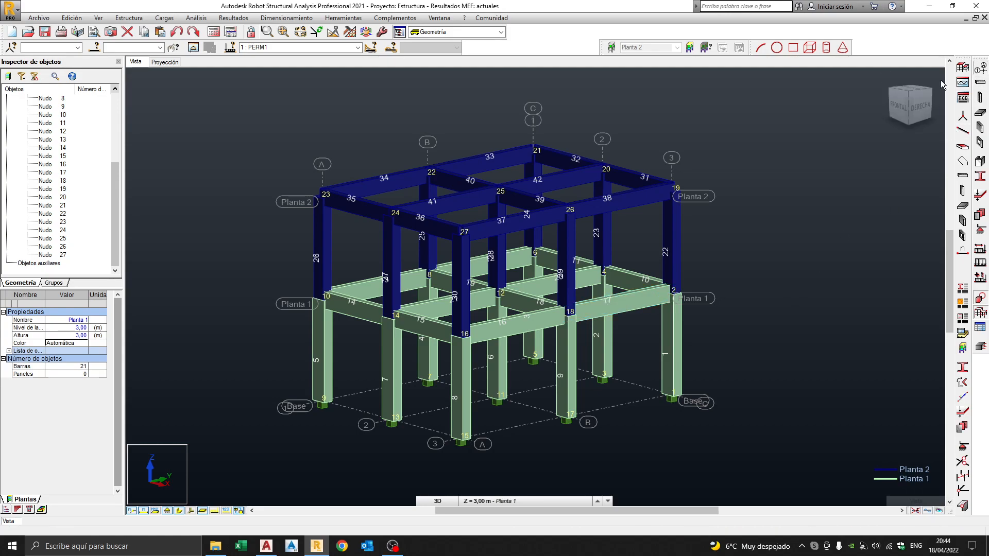
pyautogui.click(980, 67)
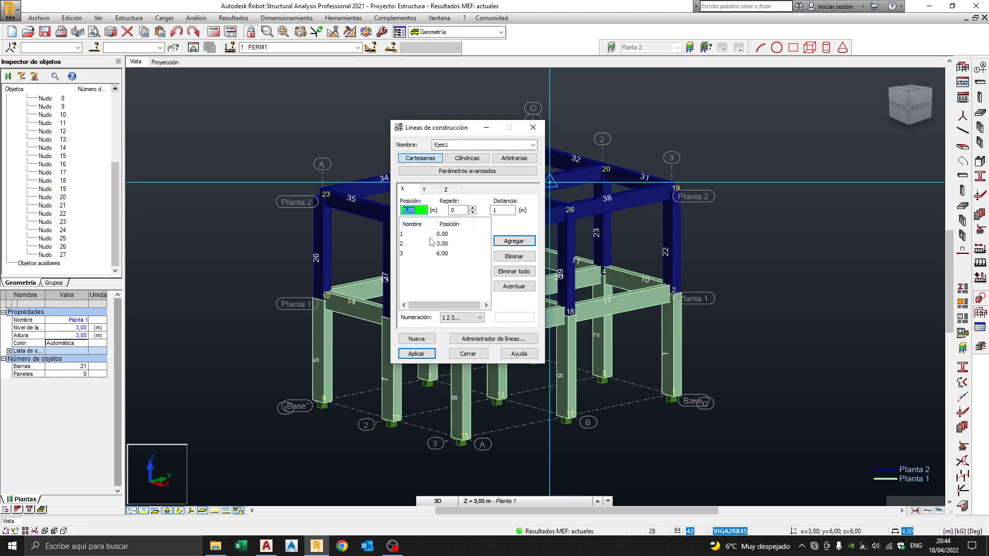
pyautogui.click(435, 192)
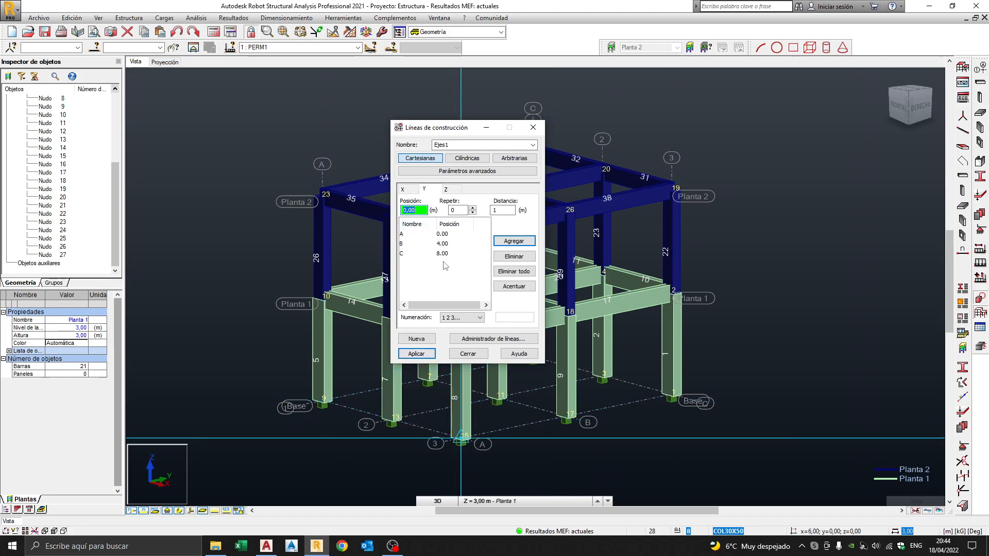
pyautogui.click(453, 190)
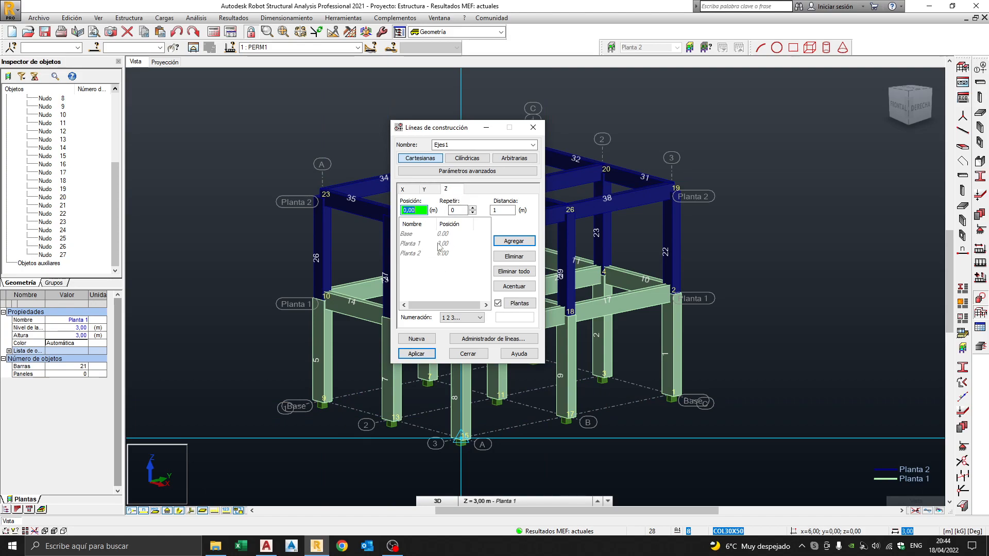
pyautogui.click(468, 353)
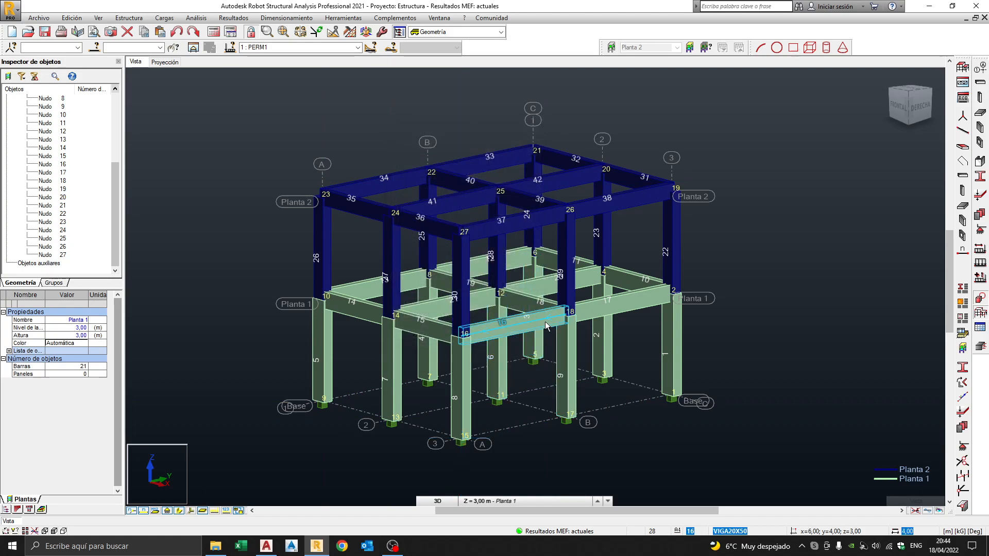
pyautogui.moveTo(739, 276)
pyautogui.mouseDown(button='middle')
pyautogui.moveTo(748, 289)
pyautogui.moveTo(732, 284)
pyautogui.mouseUp(button='middle')
pyautogui.keyDown('shift'); pyautogui.moveTo(627, 269); pyautogui.dragTo(625, 279, button='middle'); pyautogui.keyUp('shift')
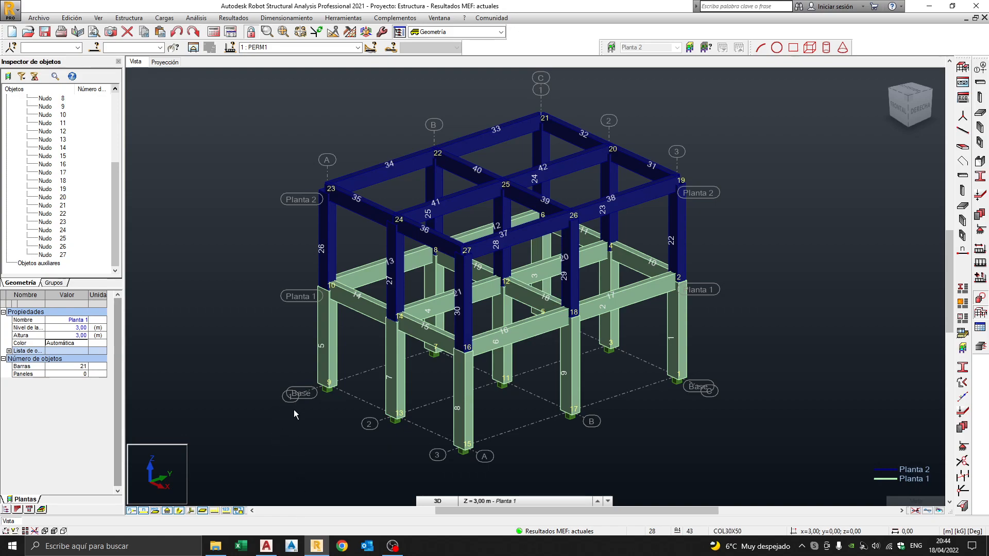
# Switch to AutoCAD's PLANOSCASA2.dwg and zoom in on the house plans.
pyautogui.click(266, 545)
pyautogui.scroll(3, 418, 291)
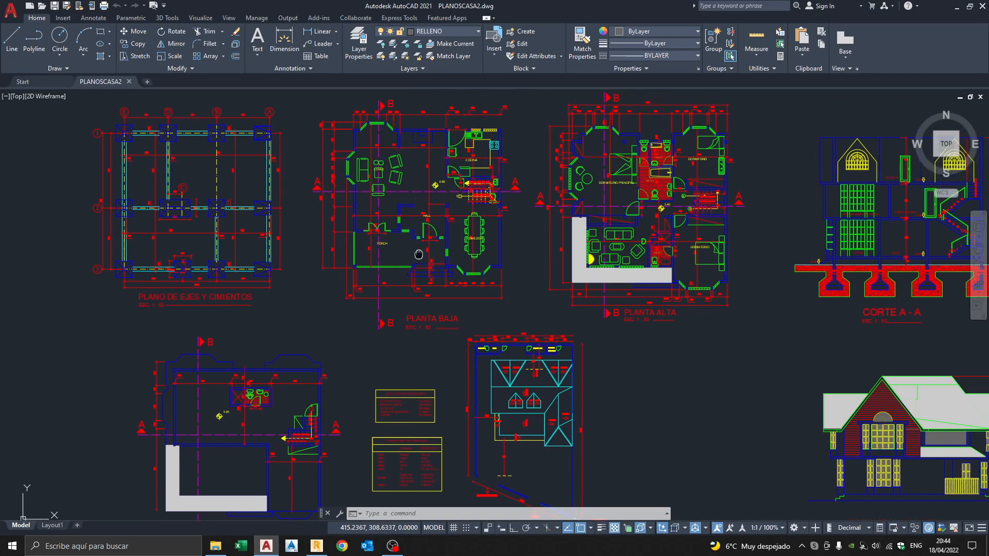
pyautogui.scroll(-6, 523, 287)
pyautogui.scroll(5, 661, 284)
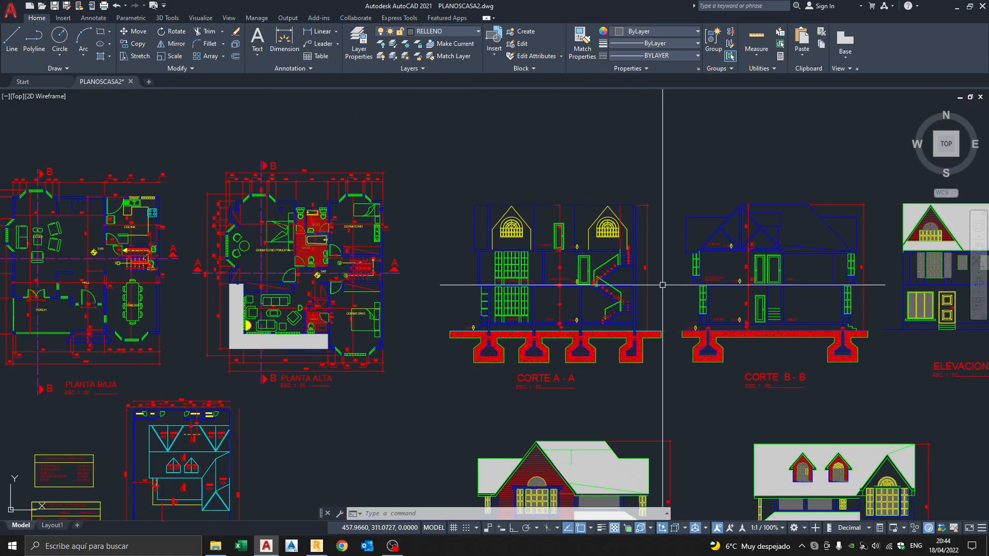
pyautogui.scroll(-3, 387, 298)
pyautogui.scroll(1, 334, 284)
pyautogui.scroll(6, 334, 285)
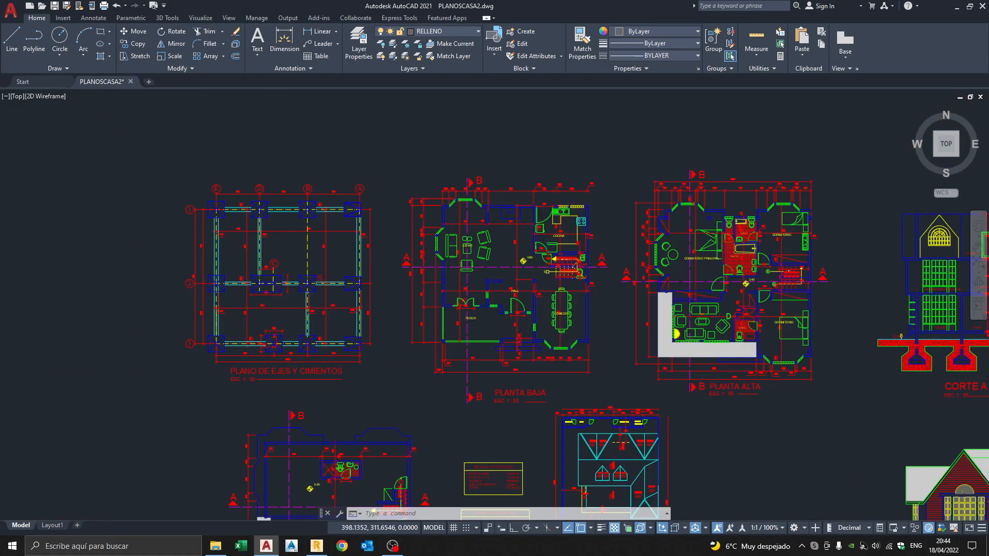
# Centre the PLANO DE EJES Y CIMIENTOS foundation plan showing axes E–A and rows 1–2.
pyautogui.moveTo(315, 208); pyautogui.dragTo(418, 252, button='middle')
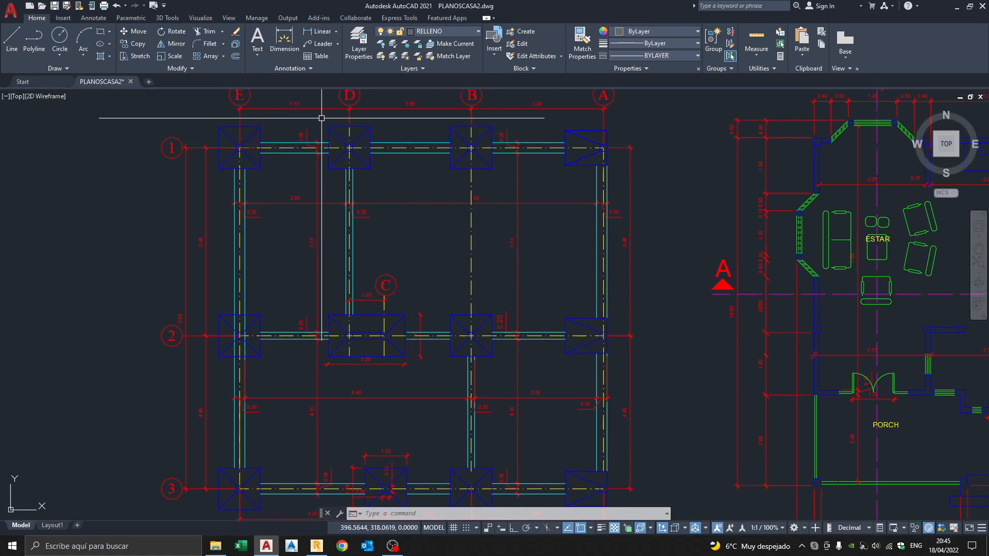
pyautogui.scroll(5, 321, 104)
pyautogui.scroll(-3, 618, 284)
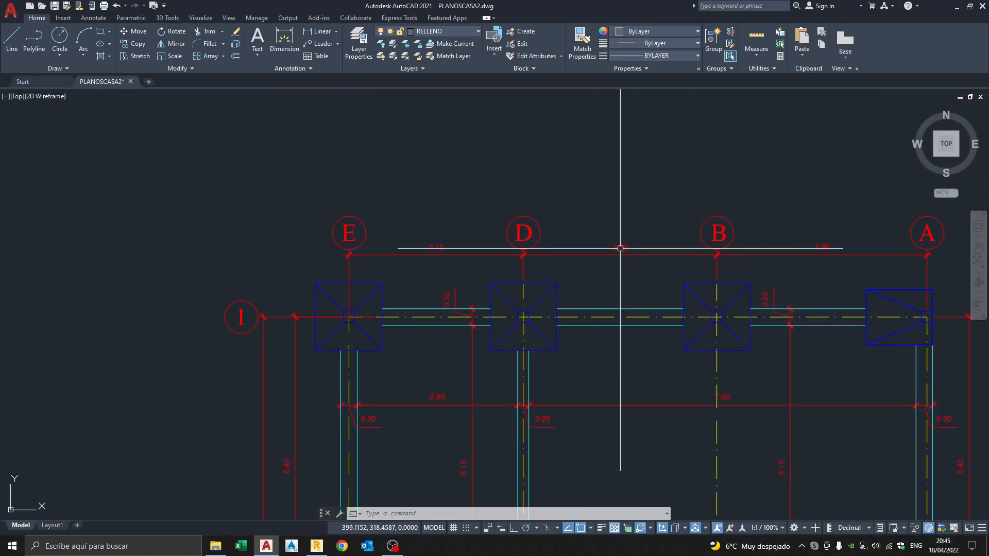
pyautogui.moveTo(737, 359); pyautogui.dragTo(682, 243, button='middle')
pyautogui.scroll(-3, 456, 360)
pyautogui.moveTo(456, 360); pyautogui.dragTo(412, 281, button='middle')
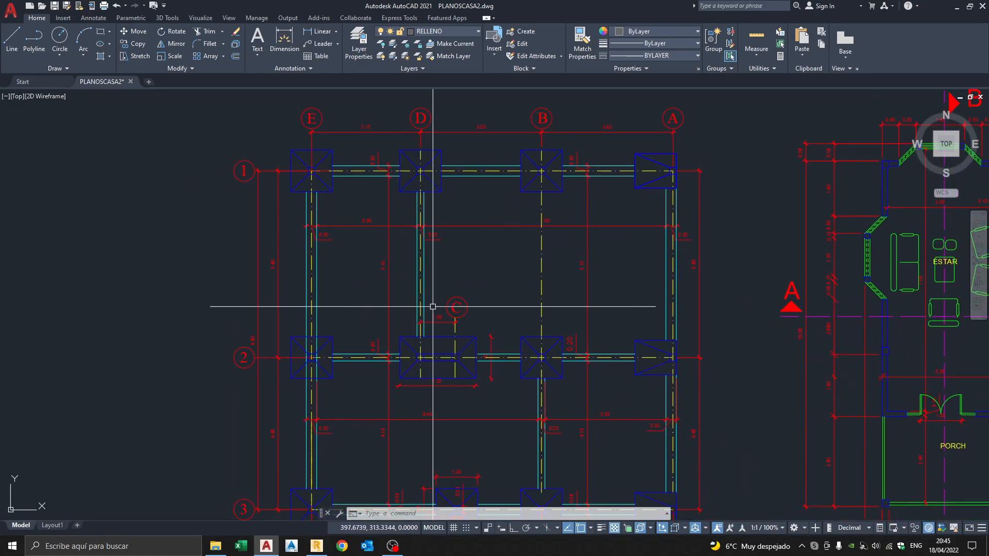
pyautogui.moveTo(511, 332); pyautogui.dragTo(490, 305, button='middle')
pyautogui.scroll(-2, 492, 309)
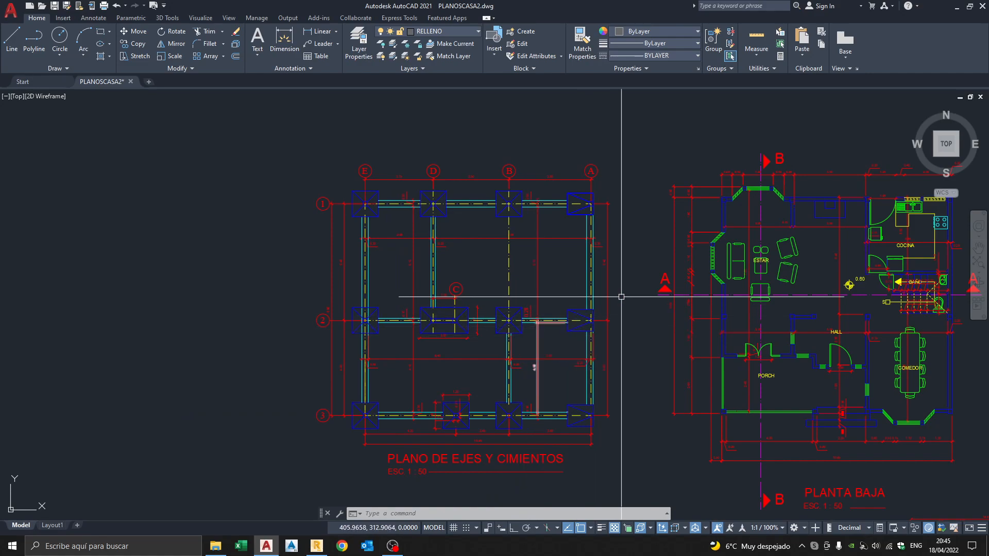
# Pan over to the PLANTA ALTA plan, zoom out, and return to Robot.
pyautogui.moveTo(614, 295); pyautogui.dragTo(507, 273, button='middle')
pyautogui.moveTo(642, 302); pyautogui.dragTo(532, 292, button='middle')
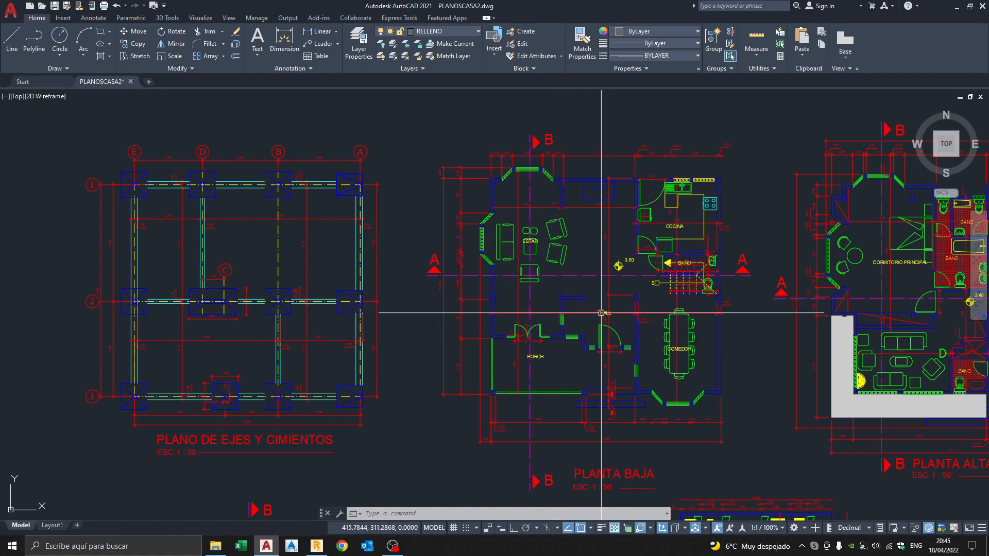
pyautogui.scroll(-8, 706, 331)
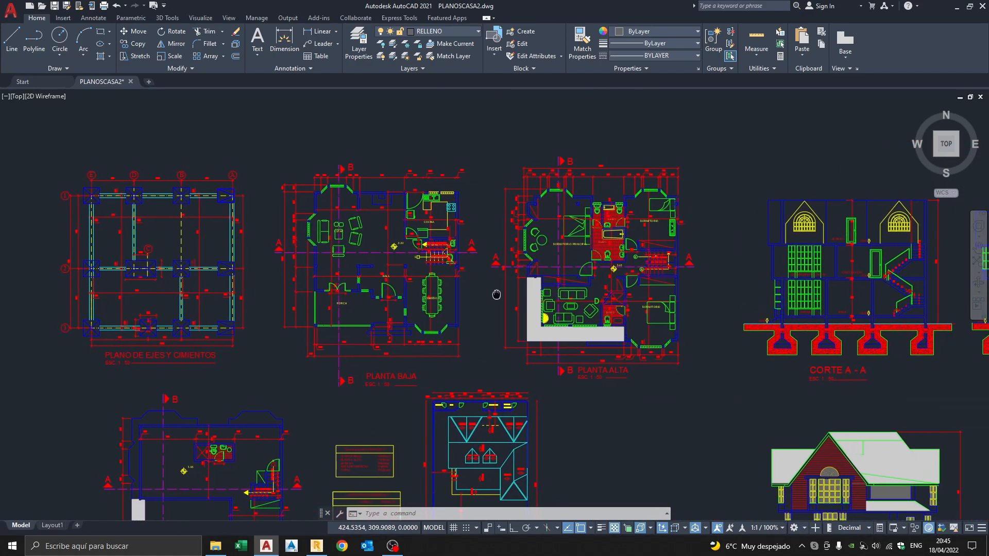
pyautogui.click(316, 546)
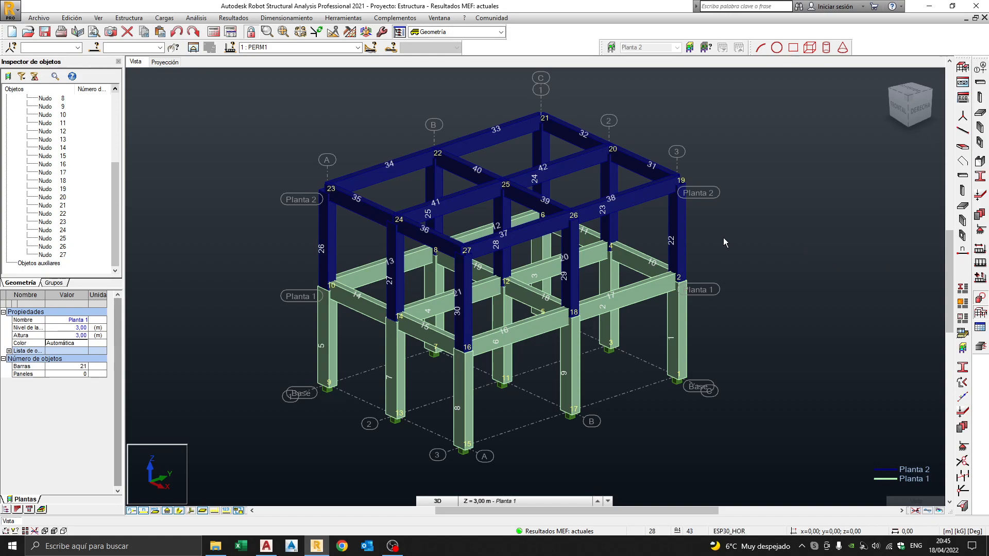
pyautogui.scroll(1, 724, 238)
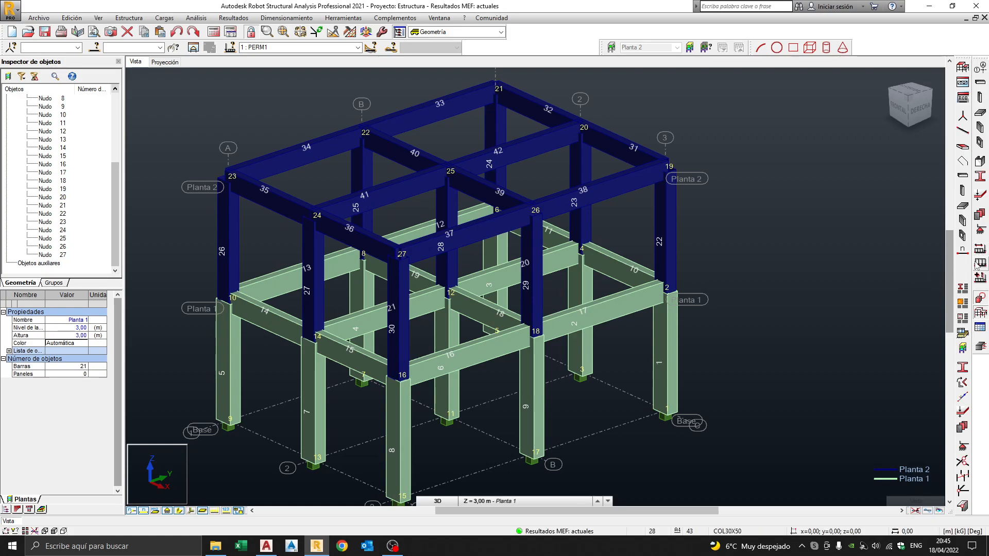
pyautogui.scroll(-4, 789, 250)
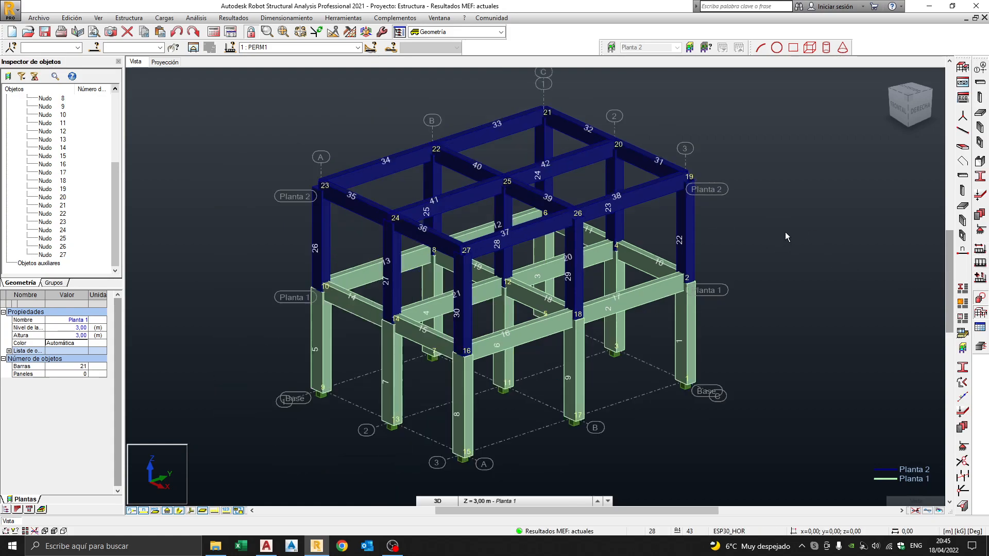
pyautogui.moveTo(781, 254); pyautogui.dragTo(780, 237, button='middle')
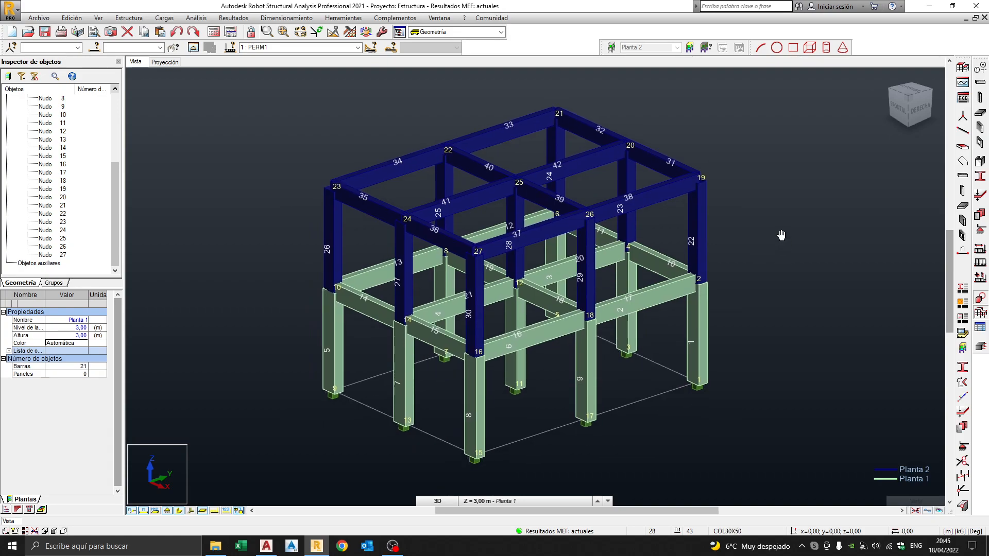
pyautogui.click(346, 19)
pyautogui.moveTo(397, 21)
pyautogui.moveTo(336, 25)
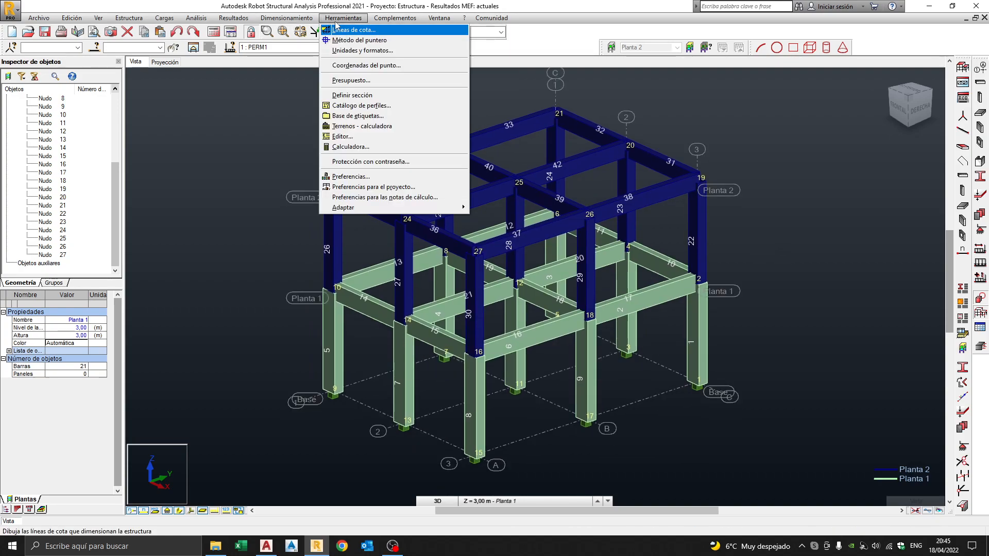
pyautogui.click(358, 188)
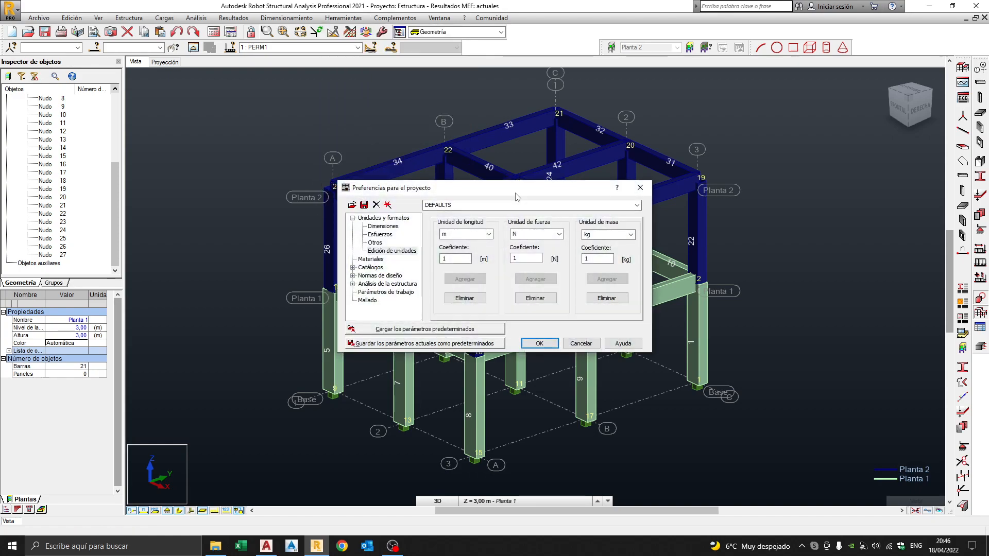
pyautogui.moveTo(515, 193); pyautogui.dragTo(511, 160)
pyautogui.click(375, 244)
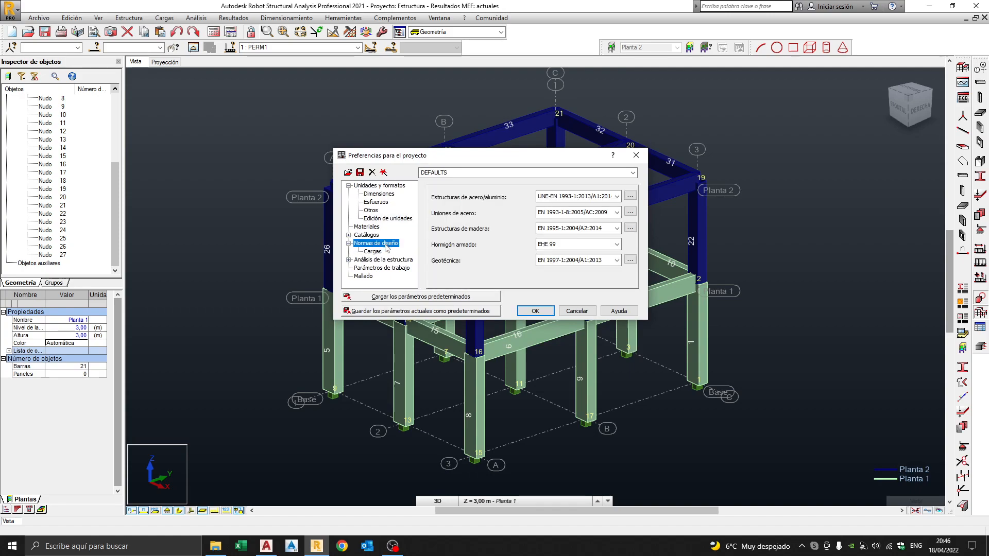
pyautogui.click(376, 252)
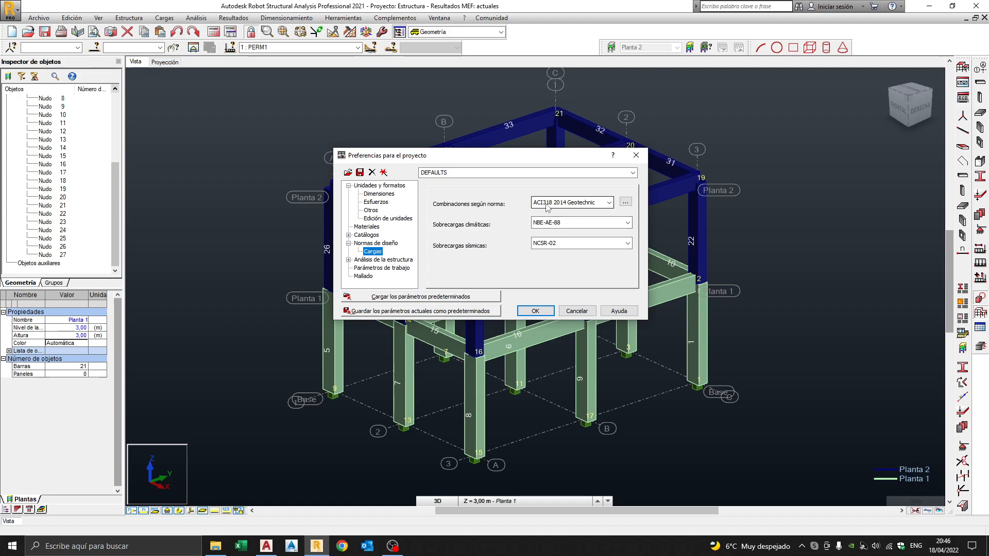
pyautogui.click(609, 203)
pyautogui.click(570, 223)
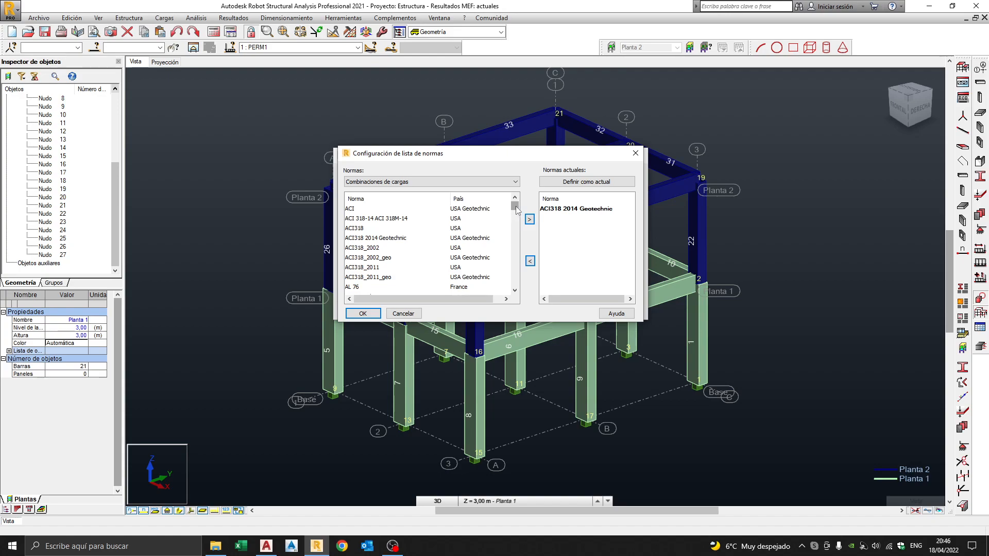
pyautogui.moveTo(517, 210); pyautogui.dragTo(517, 226)
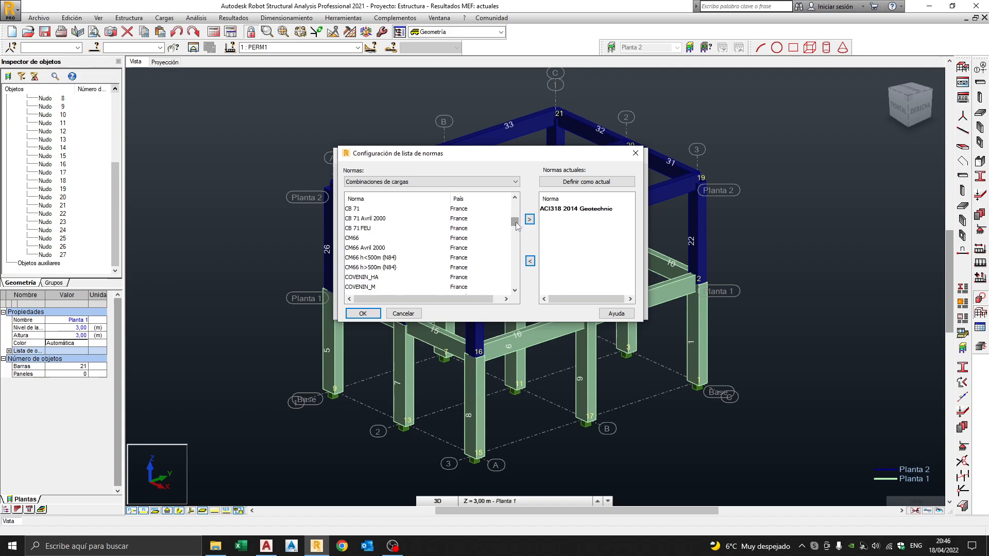
pyautogui.click(403, 313)
pyautogui.click(585, 315)
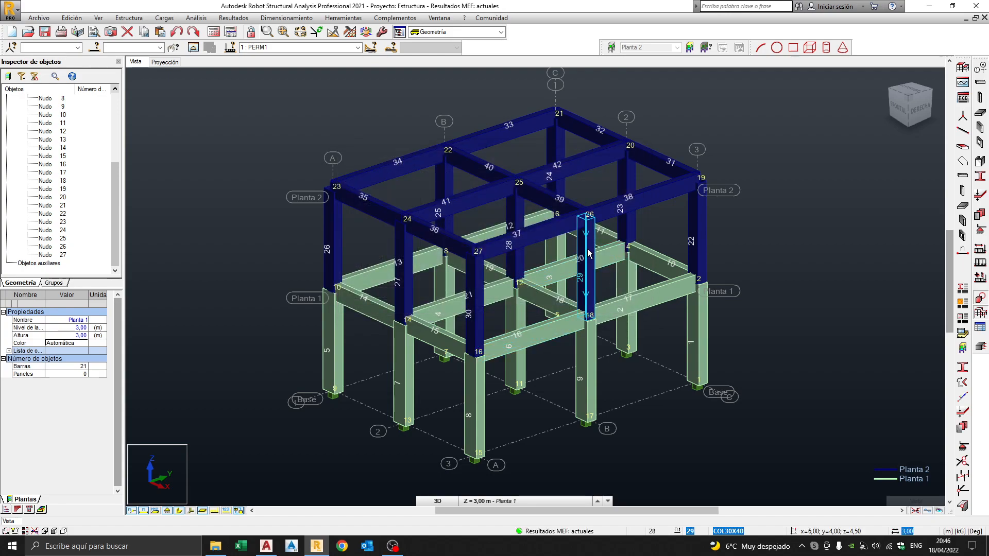